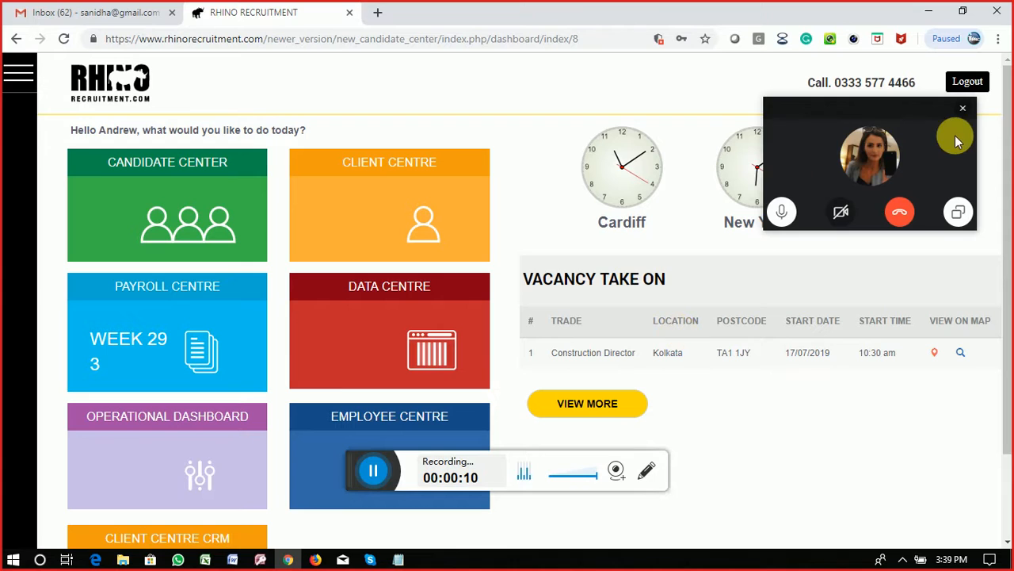
# Step: Close the floating call panel and browse the Client Centre's client list, aged debt and credit limits
pyautogui.click(963, 108)
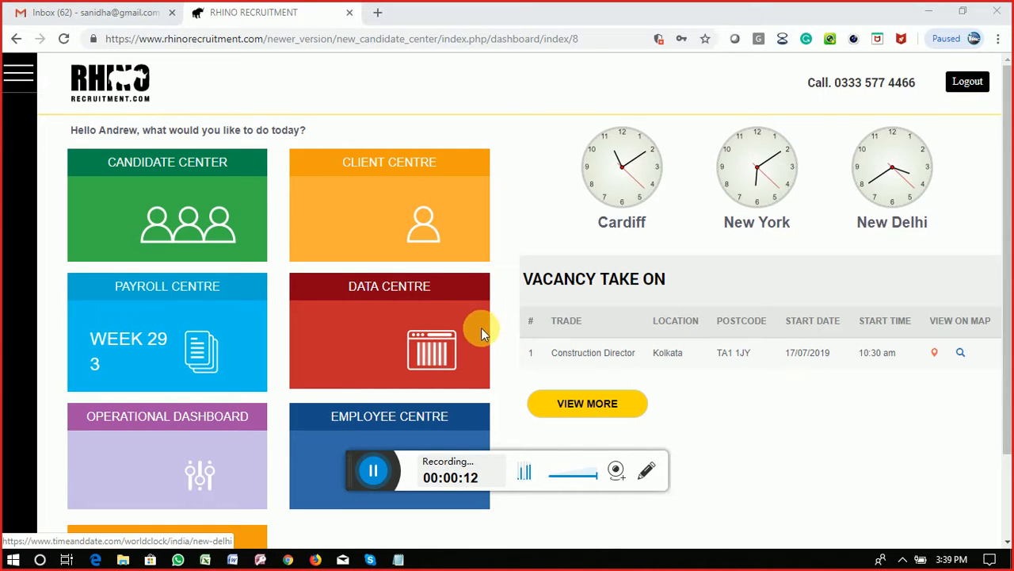
pyautogui.click(411, 216)
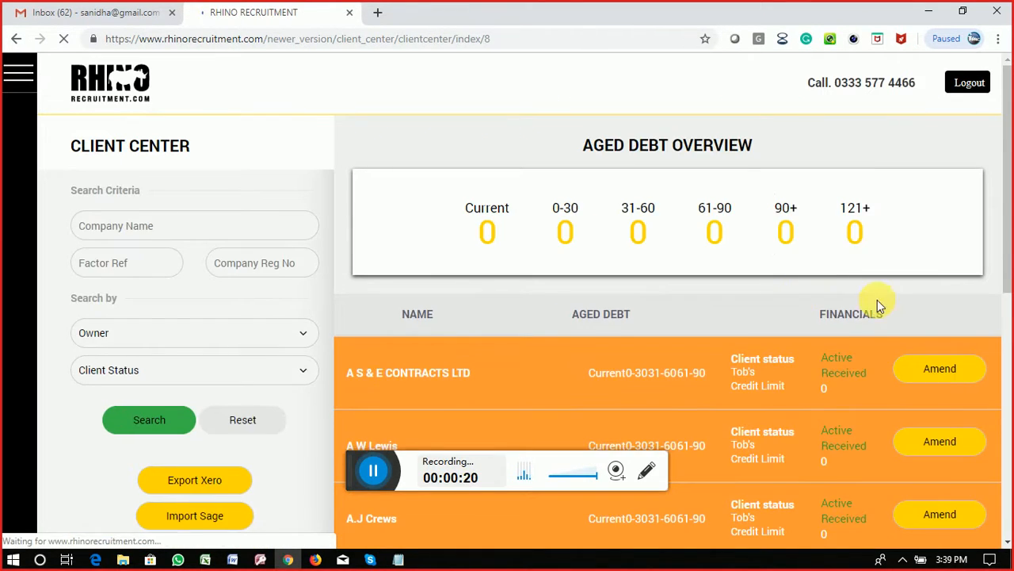
pyautogui.scroll(-6, 877, 299)
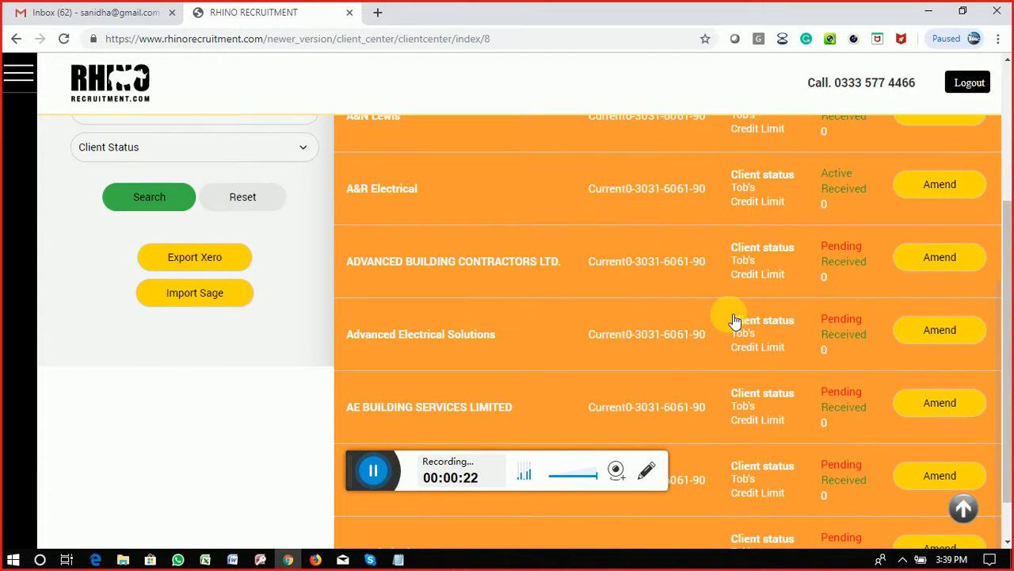
pyautogui.scroll(3, 713, 295)
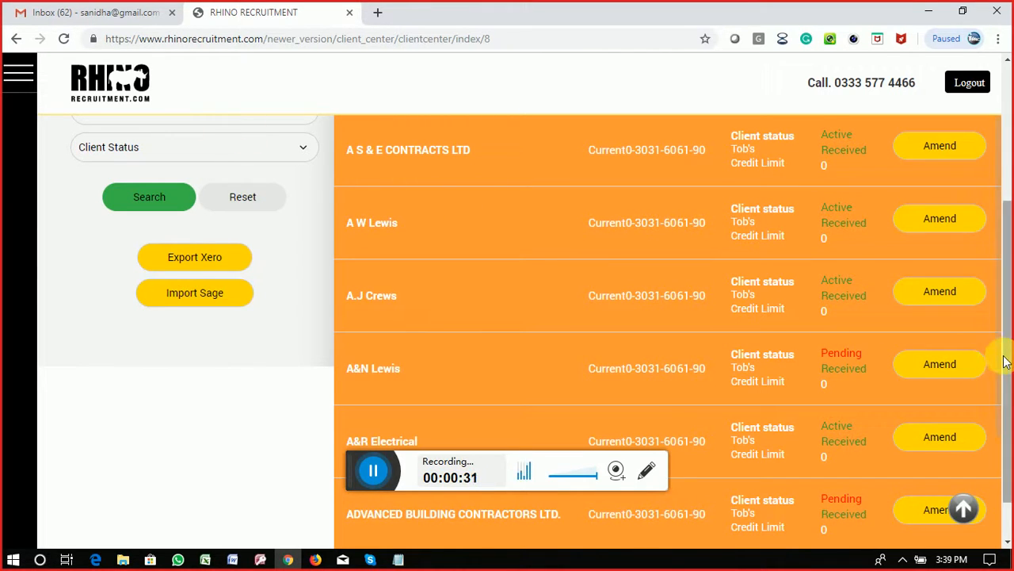
pyautogui.moveTo(1005, 361); pyautogui.dragTo(1003, 209)
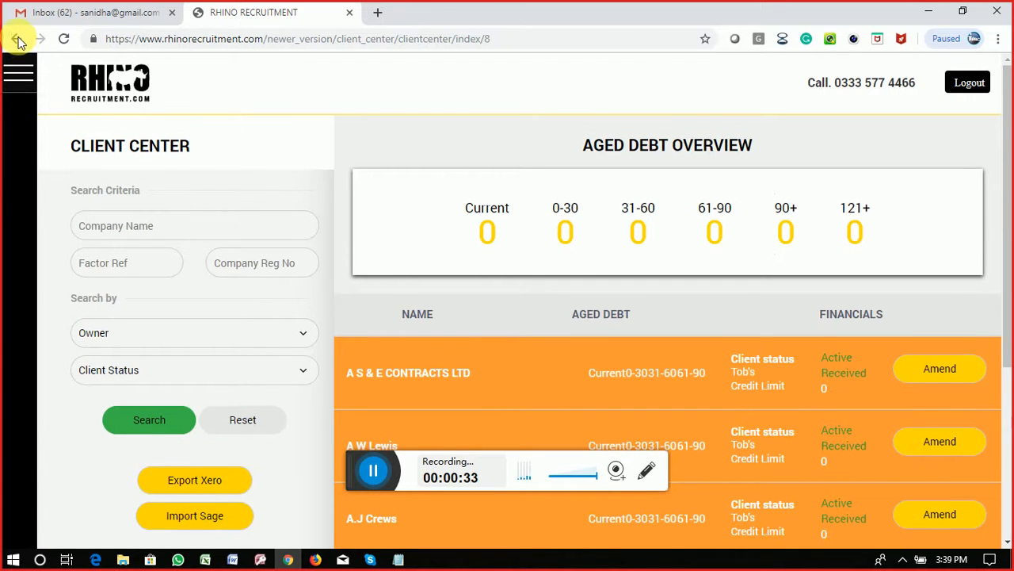
# Step: Log out and sign back in as staff with the saved username and the password from the notes
pyautogui.click(17, 40)
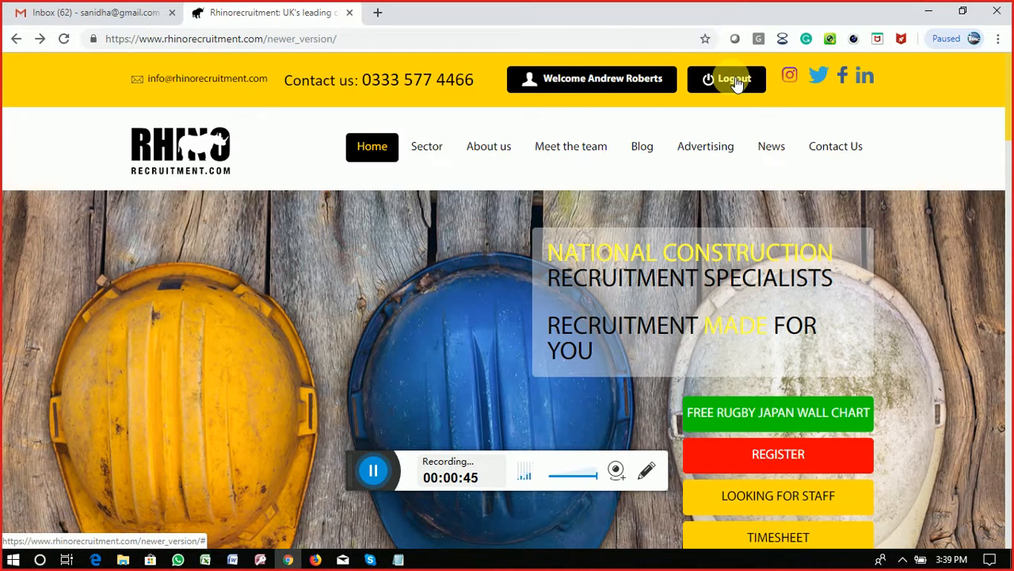
pyautogui.click(607, 86)
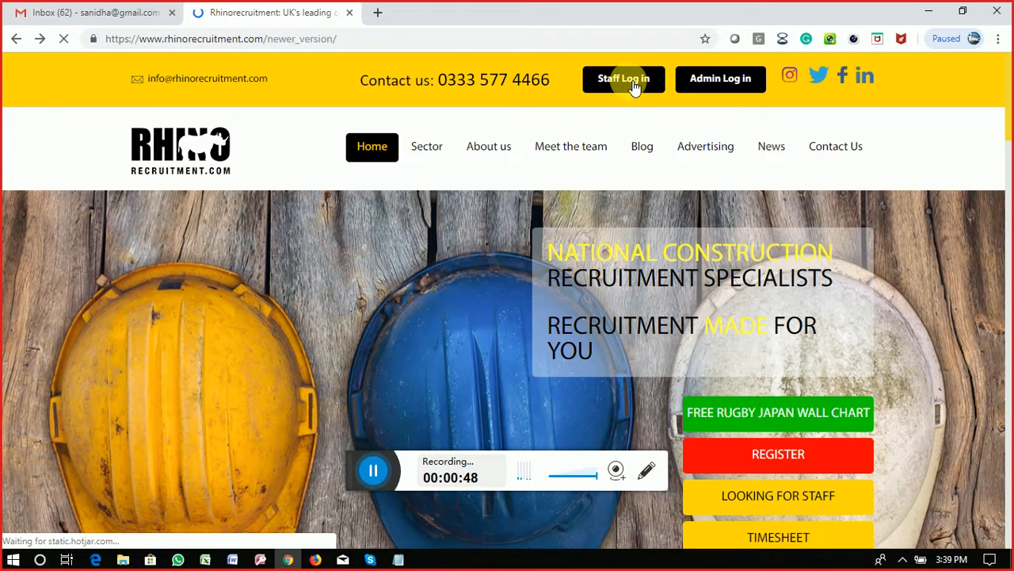
pyautogui.click(630, 81)
pyautogui.click(541, 187)
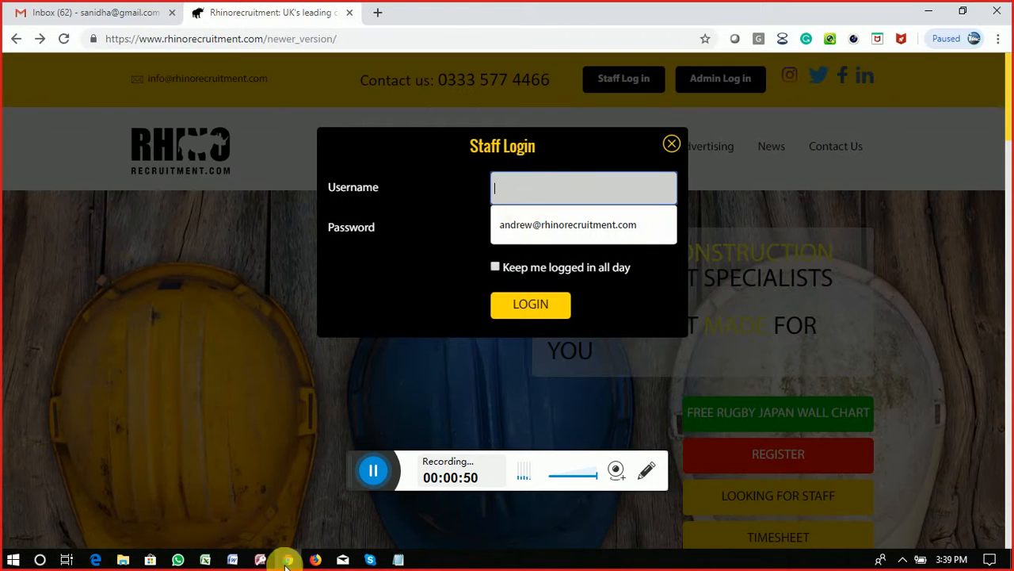
pyautogui.click(596, 229)
pyautogui.click(525, 236)
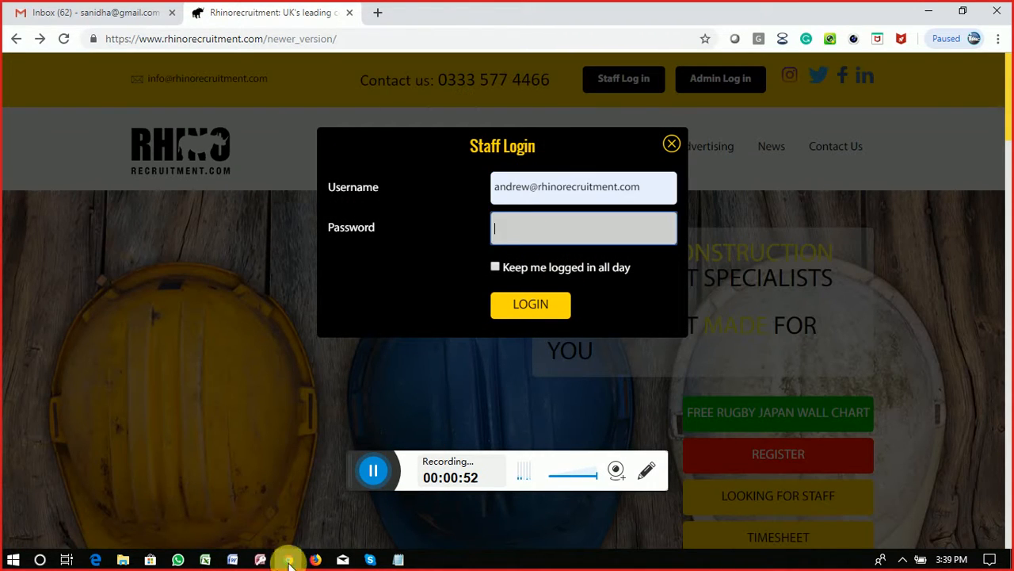
pyautogui.click(316, 559)
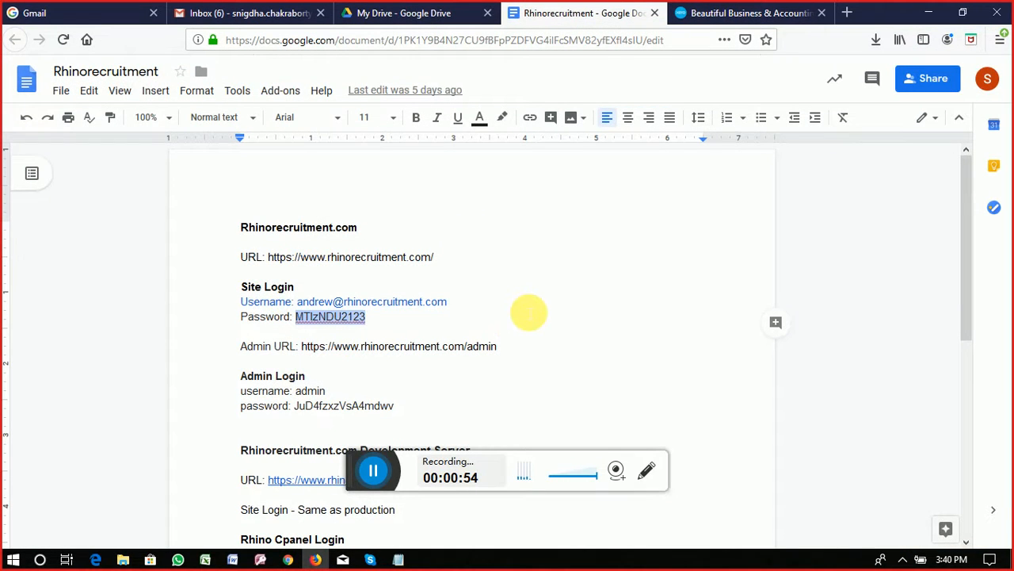
pyautogui.click(287, 559)
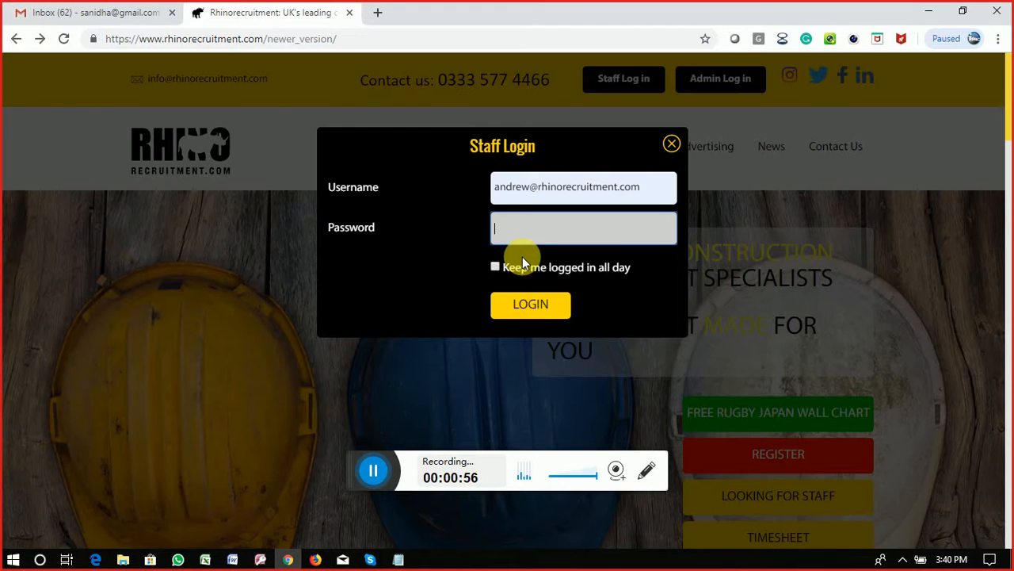
pyautogui.hotkey('ctrl', 'v')
pyautogui.click(531, 306)
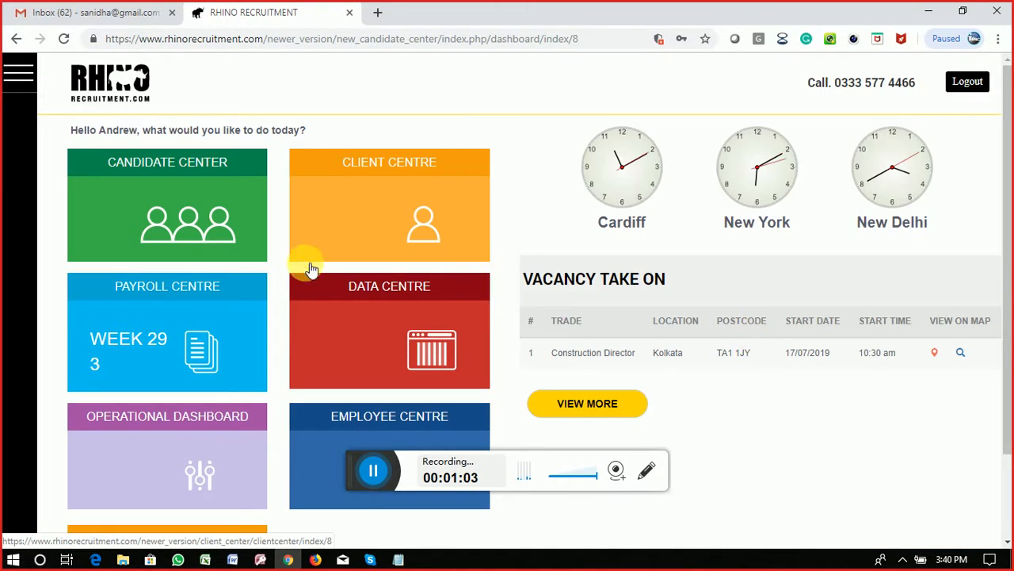
# Step: Open the Client Centre CRM's Add Clients form and focus the empty Client Name field
pyautogui.scroll(-2, 380, 277)
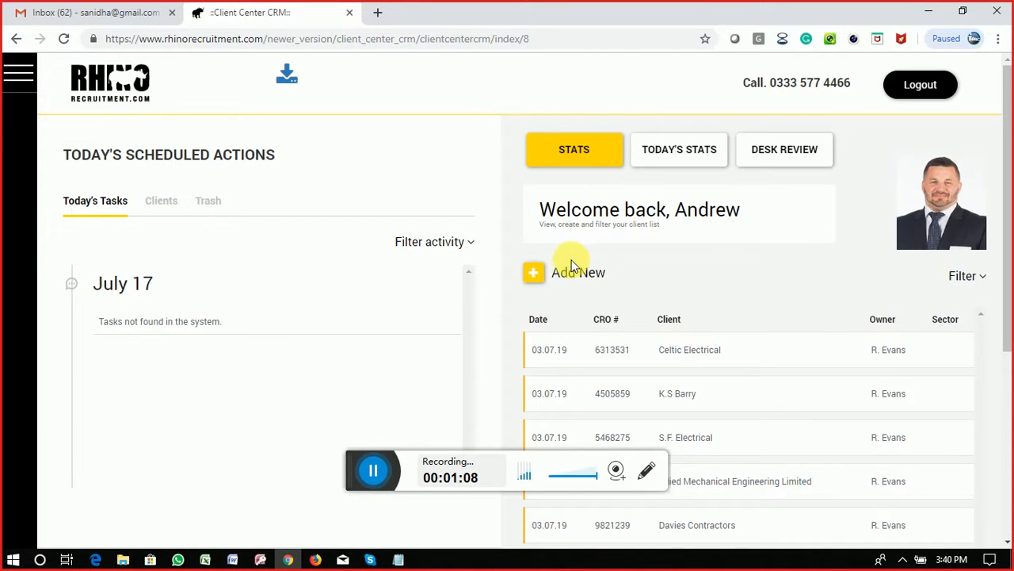
pyautogui.click(586, 278)
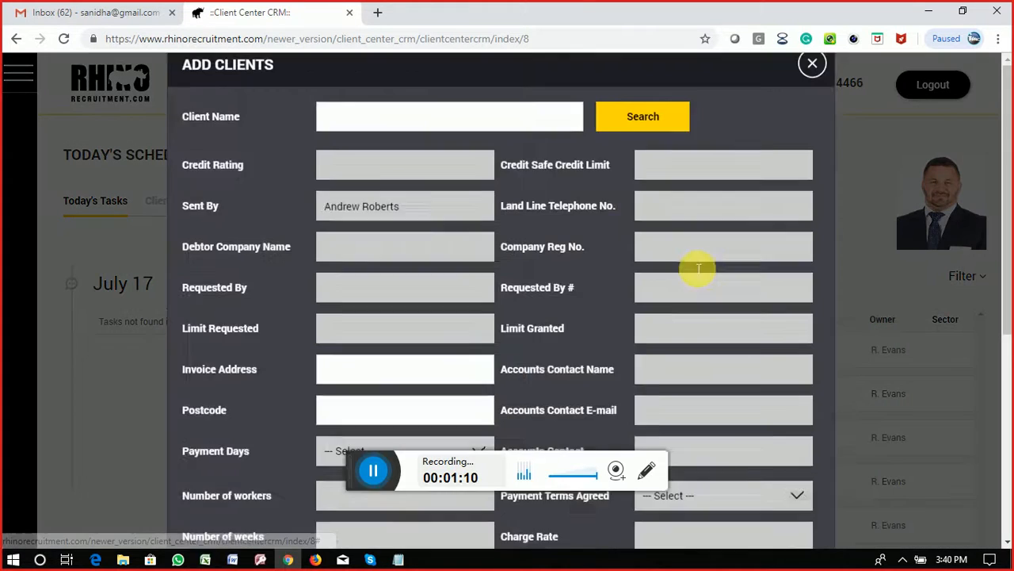
pyautogui.click(416, 166)
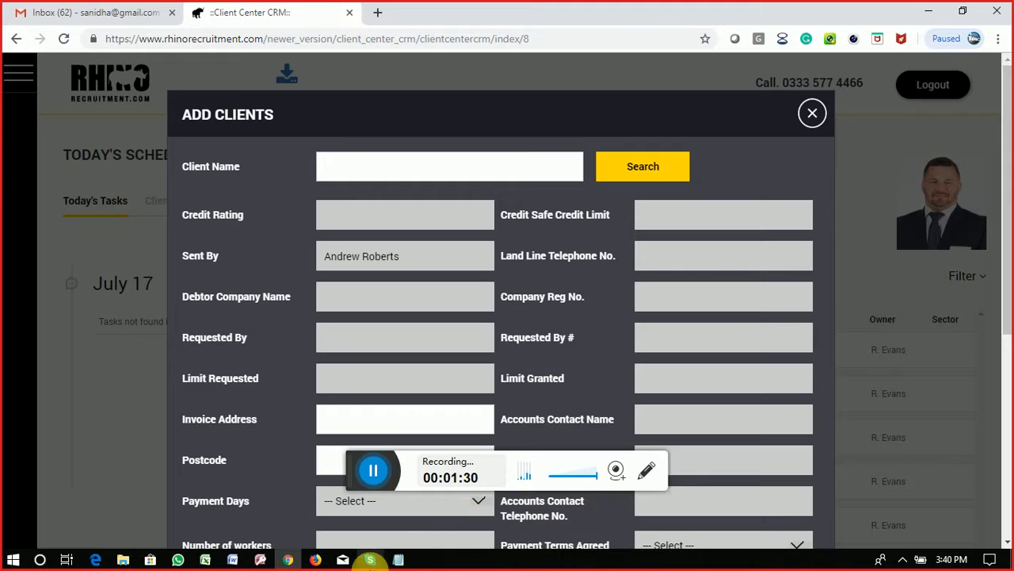
pyautogui.moveTo(372, 565)
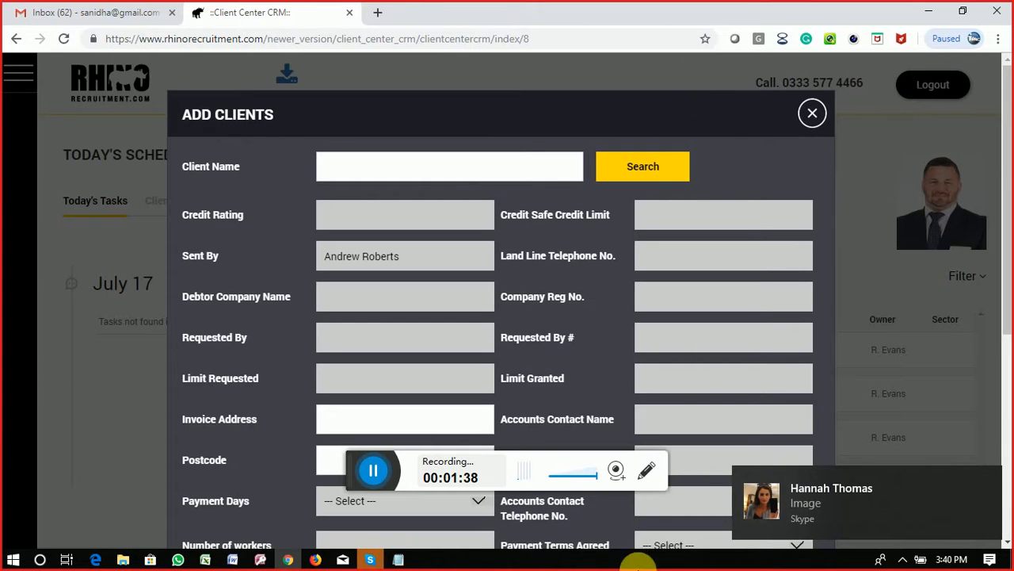
# Step: Bring up the Skype call and view the shared screenshot full size, then close it
pyautogui.click(370, 560)
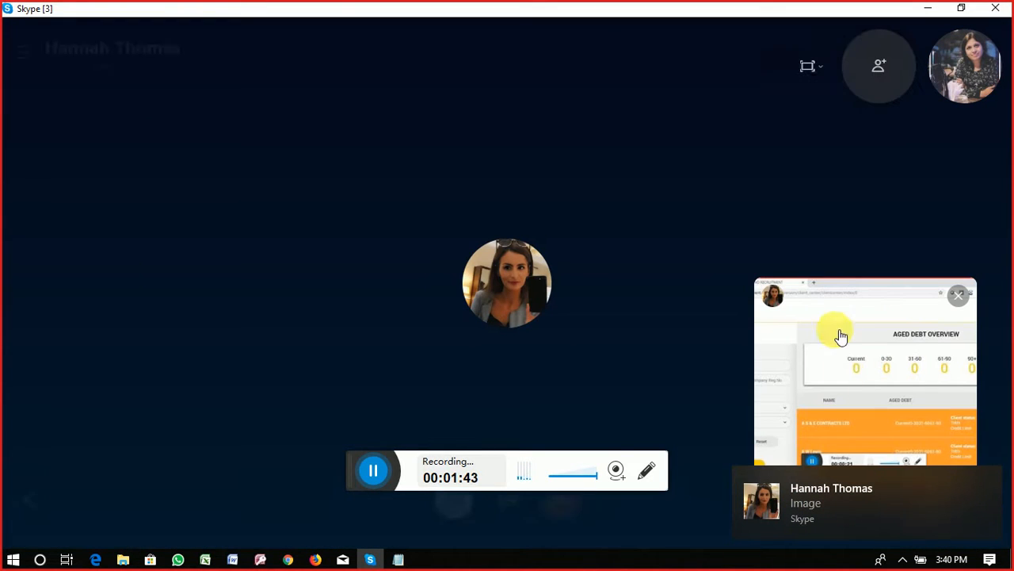
pyautogui.click(871, 340)
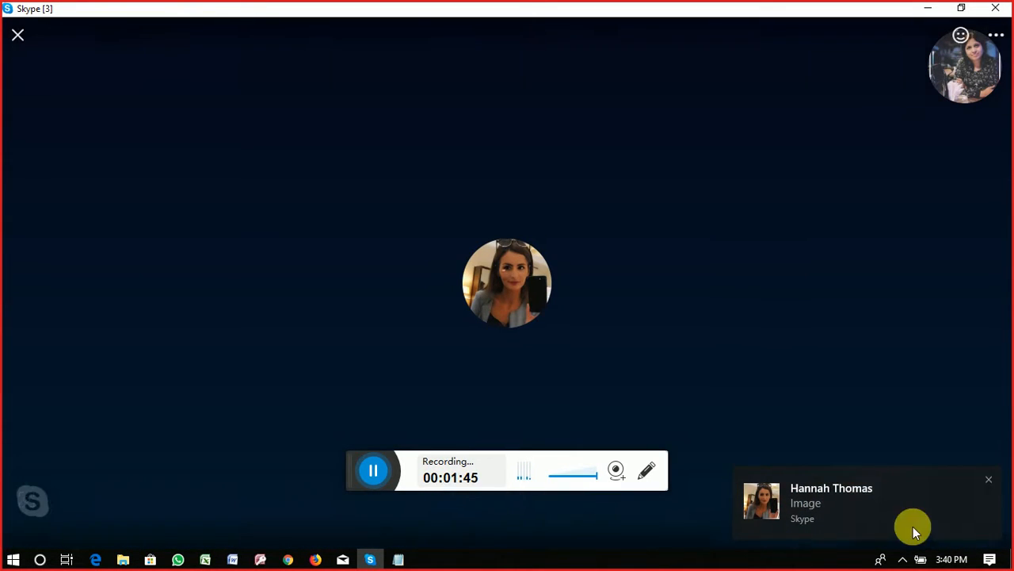
pyautogui.click(989, 482)
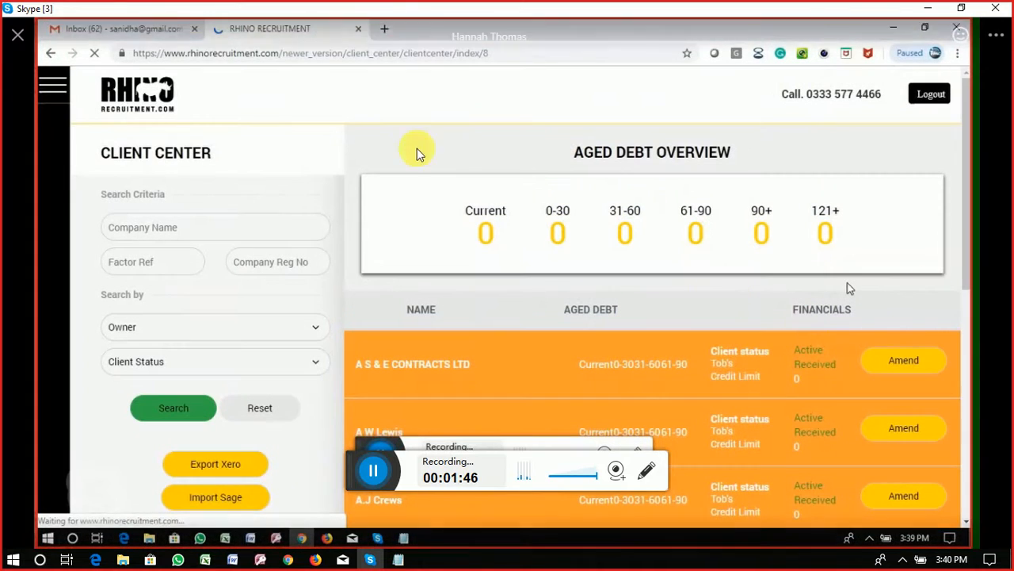
pyautogui.click(18, 36)
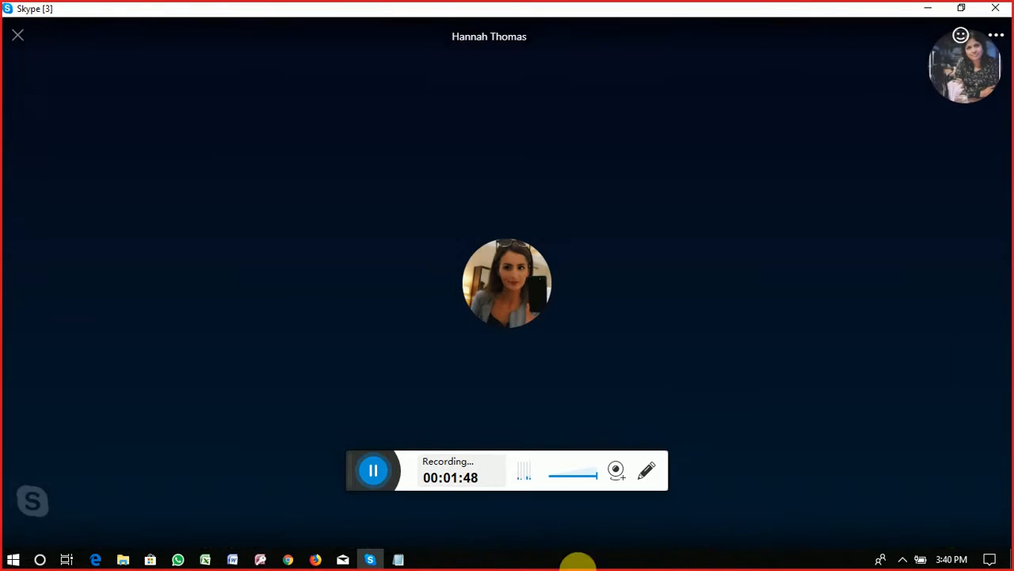
# Step: Open and close the call chat, then minimize and restore the Skype call window
pyautogui.click(828, 502)
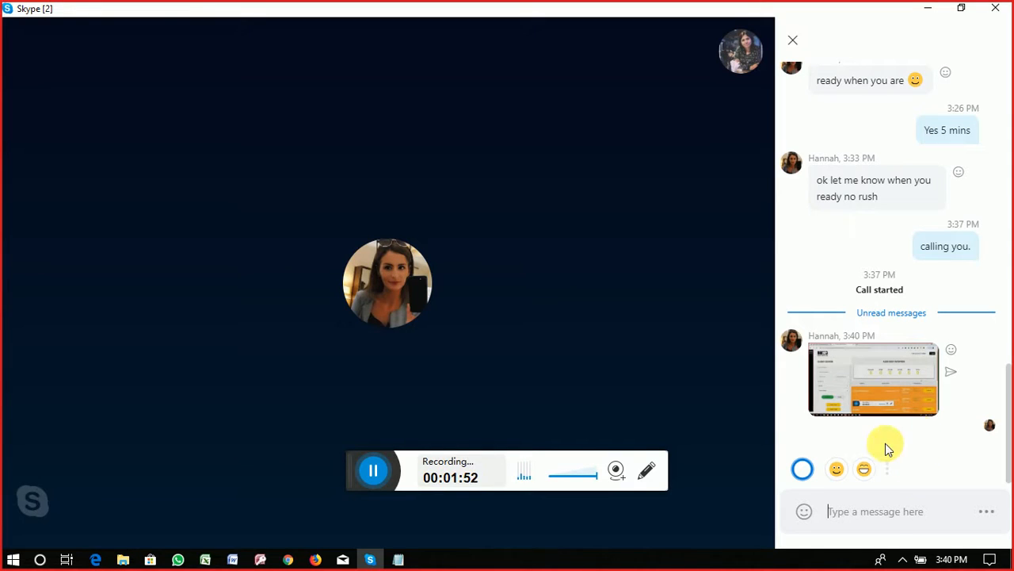
pyautogui.click(898, 511)
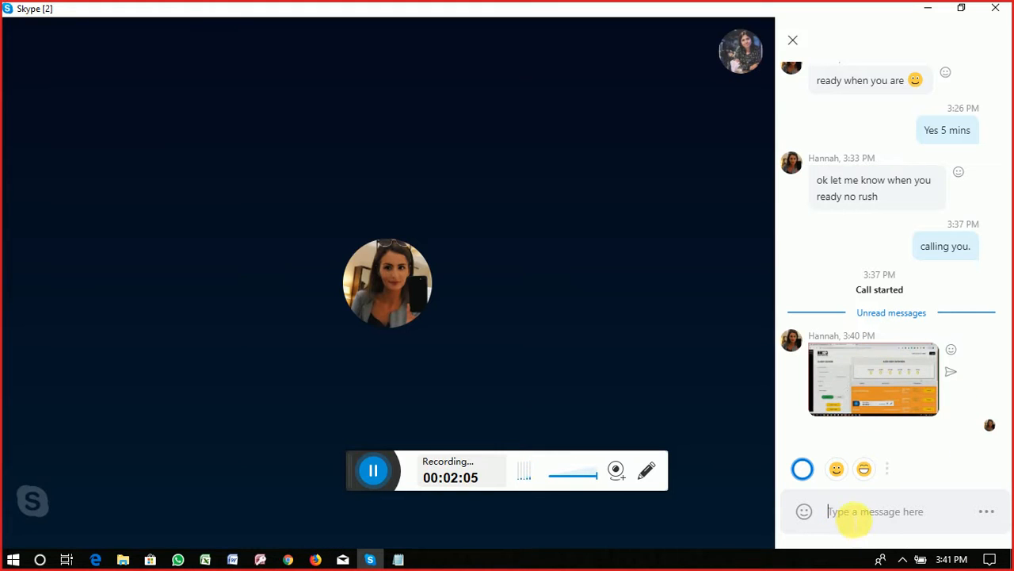
pyautogui.click(795, 43)
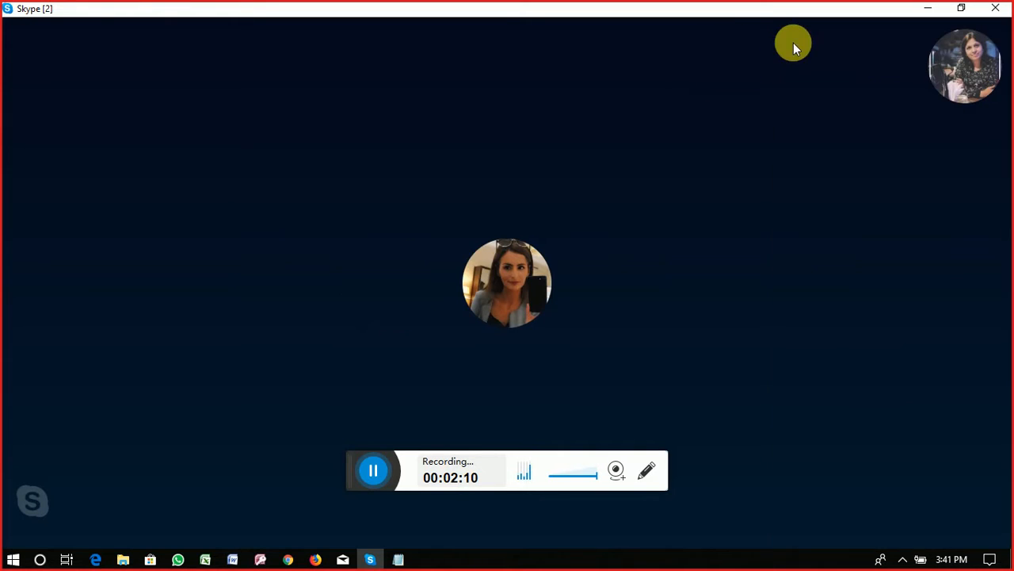
pyautogui.click(929, 11)
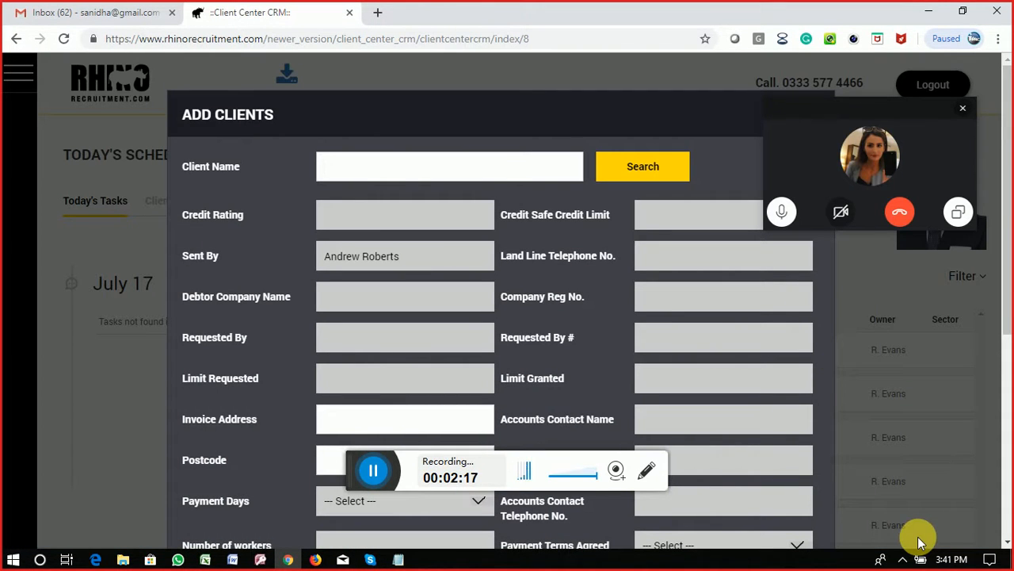
pyautogui.click(370, 559)
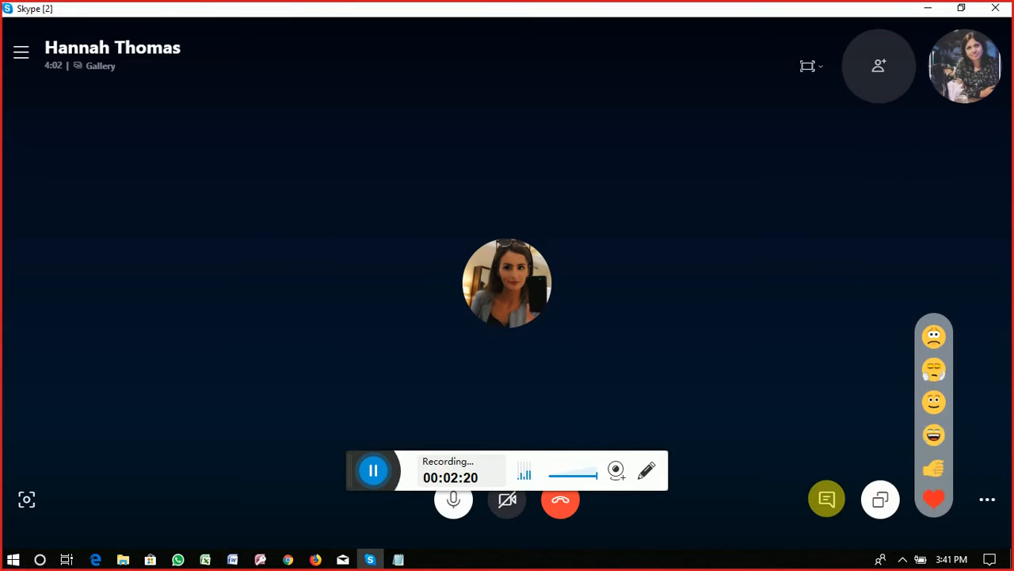
# Step: Send the message 'Rhinorecruitment' in the call chat
pyautogui.click(828, 501)
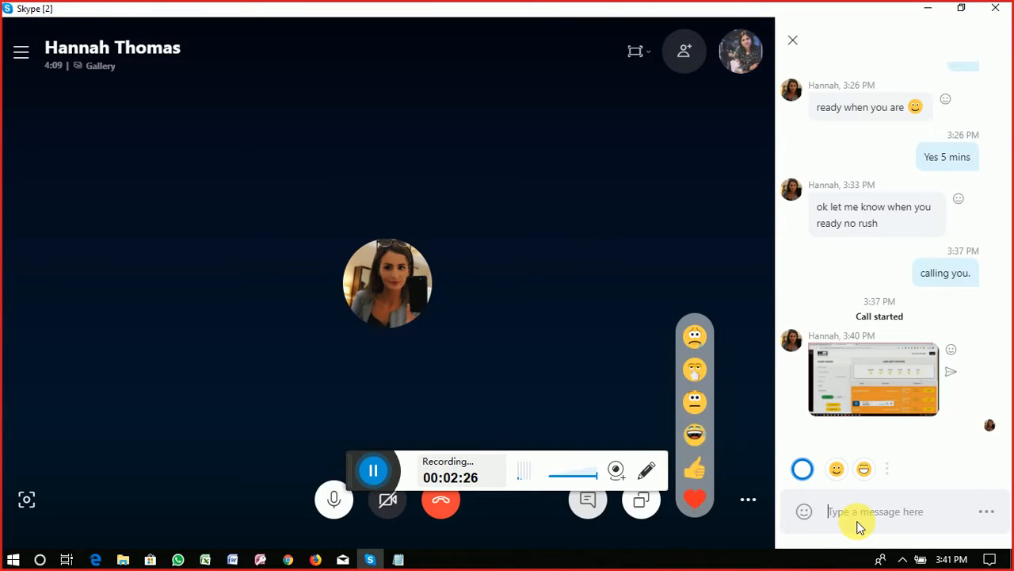
pyautogui.write('Rhinore')
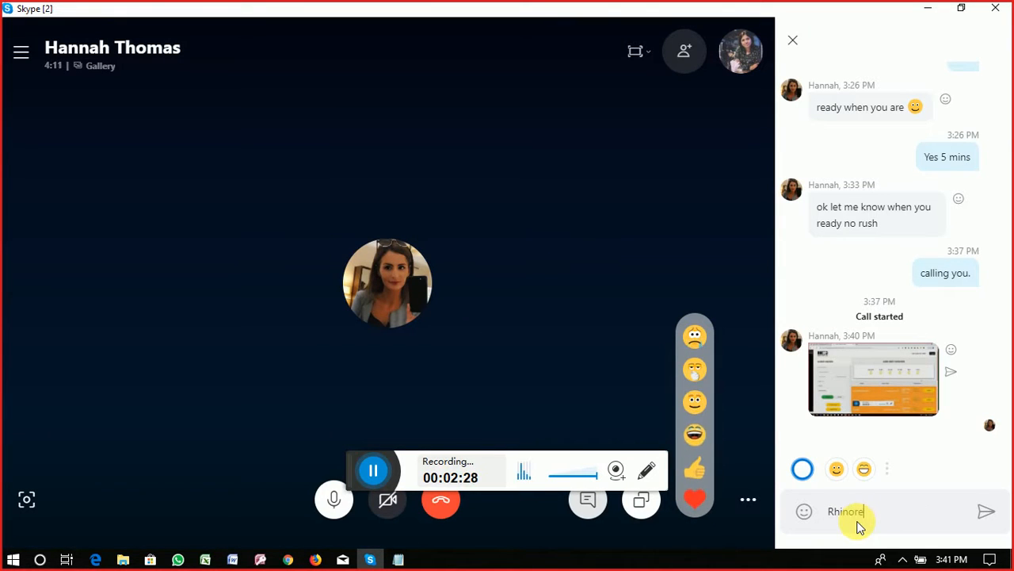
pyautogui.write('cruitment')
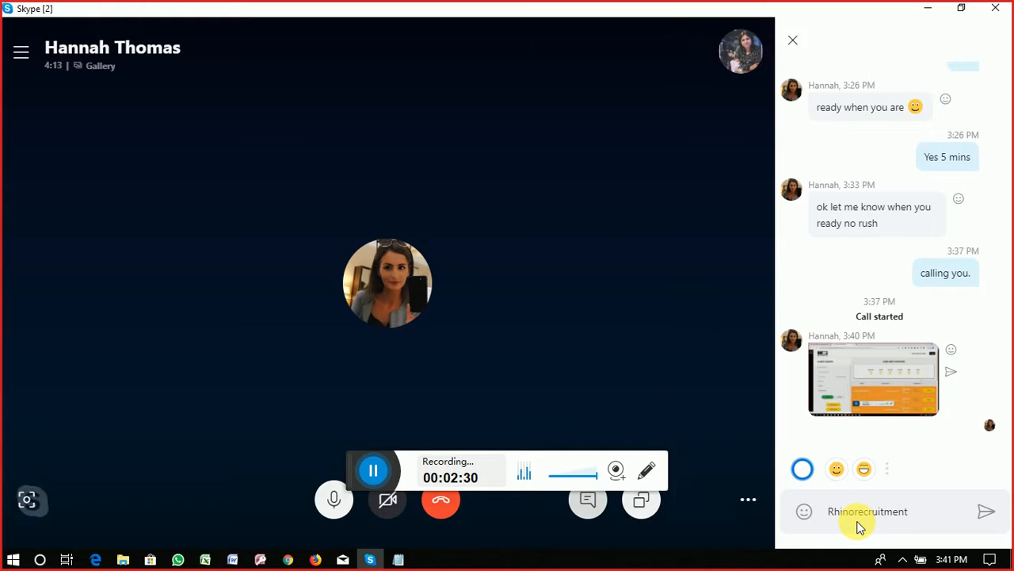
pyautogui.press('Return')
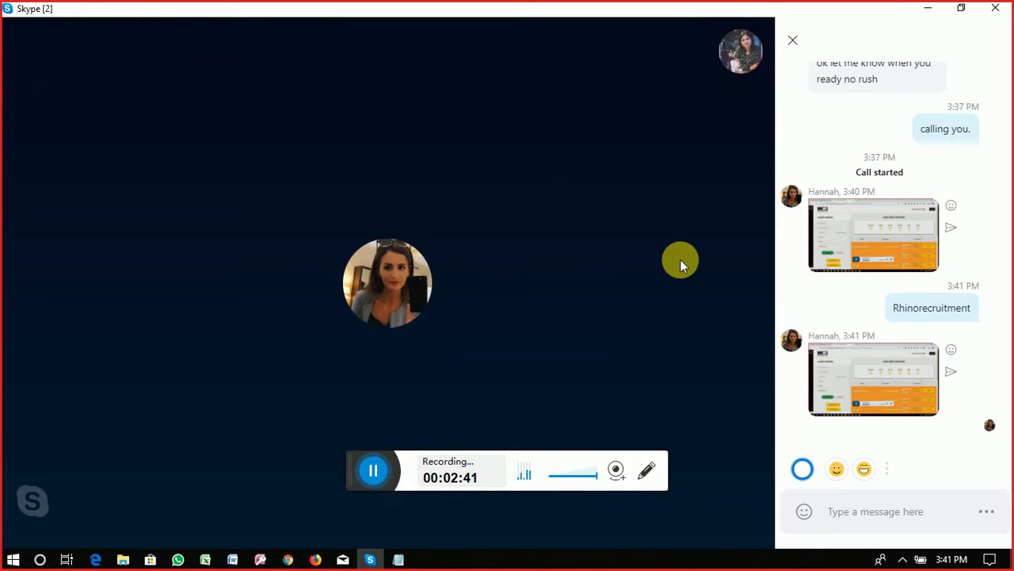
# Step: Stop sharing the screen and close the chat panel
pyautogui.moveTo(681, 260)
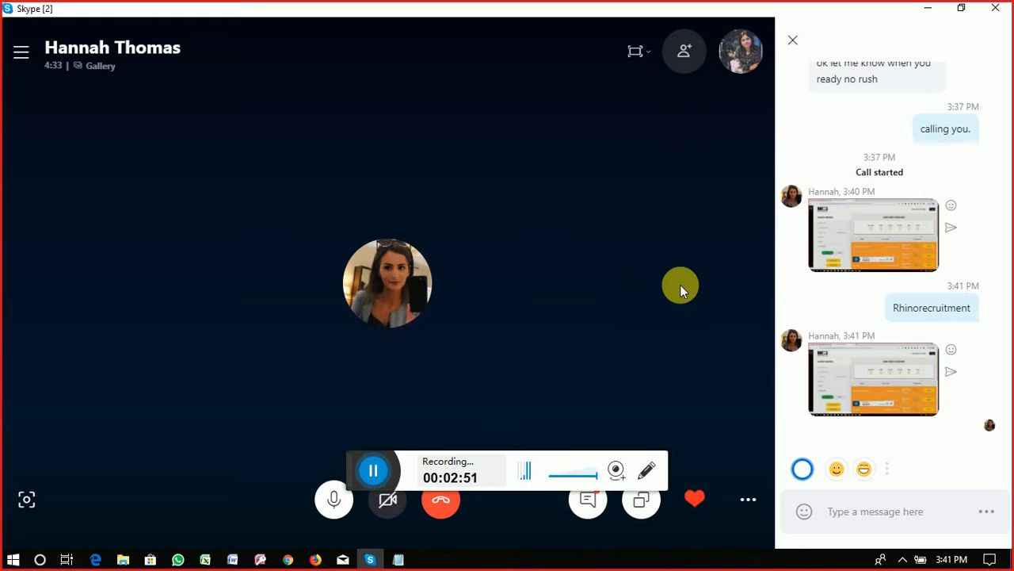
pyautogui.click(643, 505)
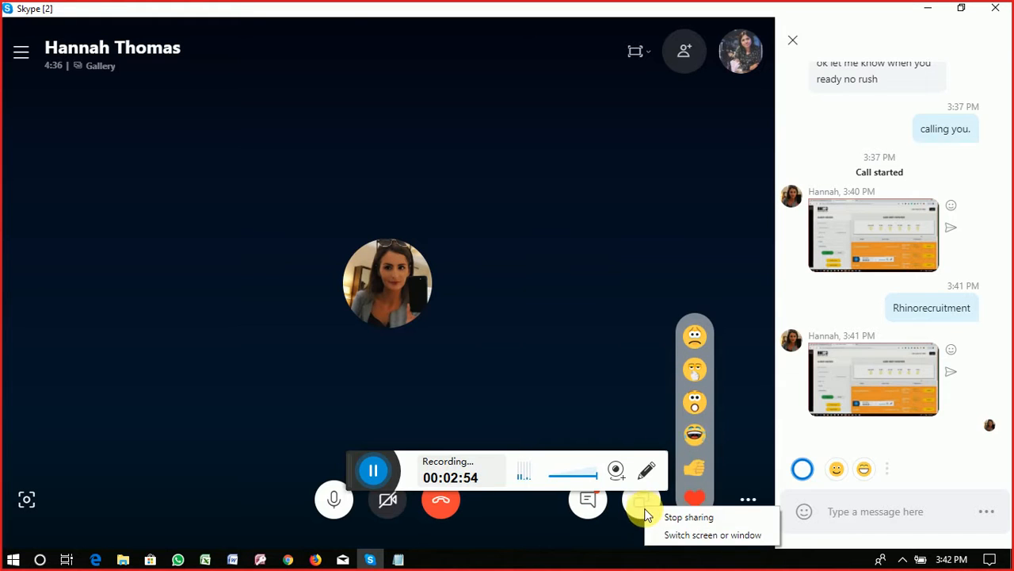
pyautogui.click(689, 518)
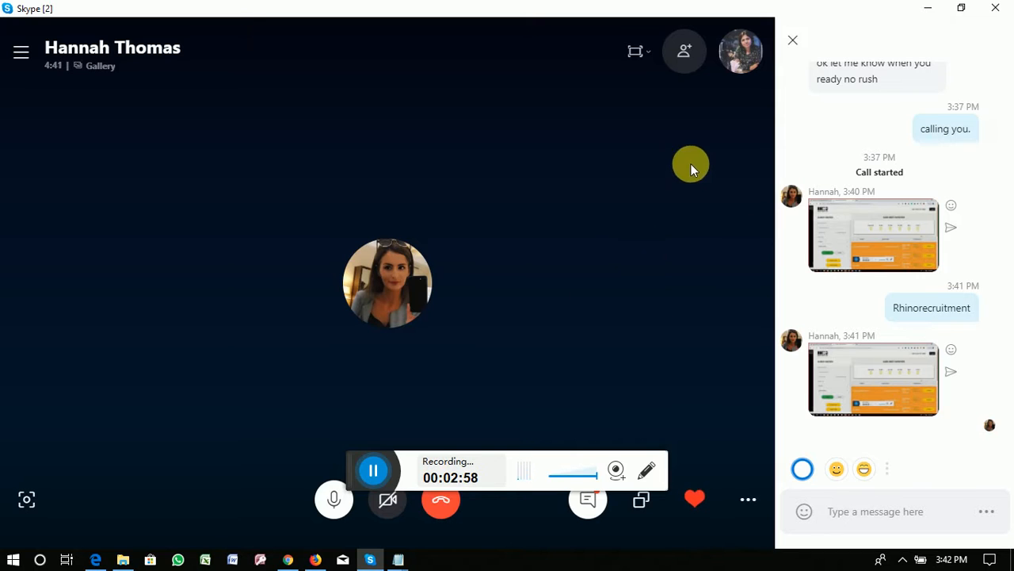
pyautogui.click(794, 41)
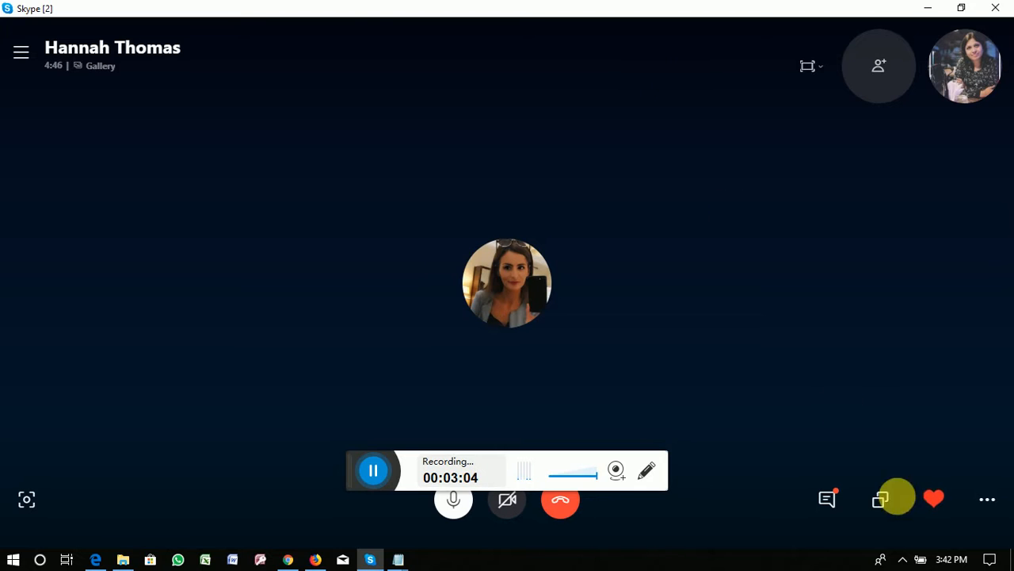
# Step: Select the LENCO CONSTRUCTION LIMITED message in the call chat
pyautogui.click(829, 499)
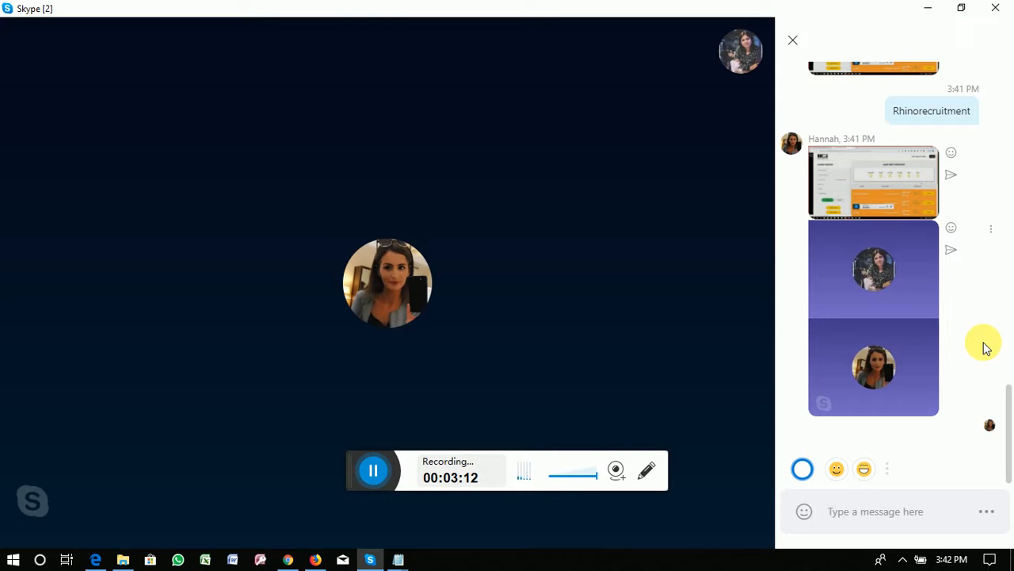
pyautogui.moveTo(704, 441)
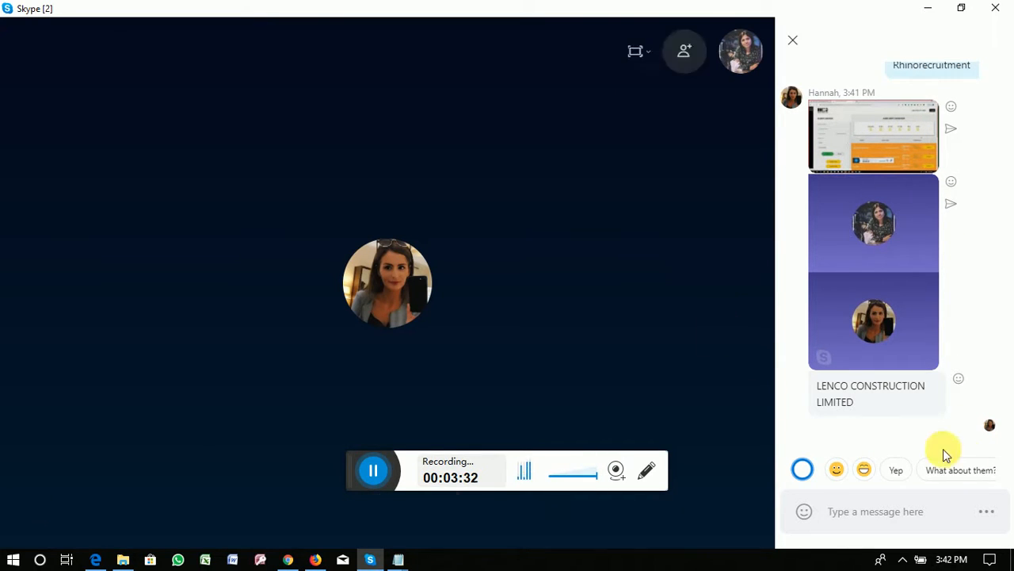
pyautogui.moveTo(862, 409); pyautogui.dragTo(826, 394)
pyautogui.hotkey('ctrl', 'c')
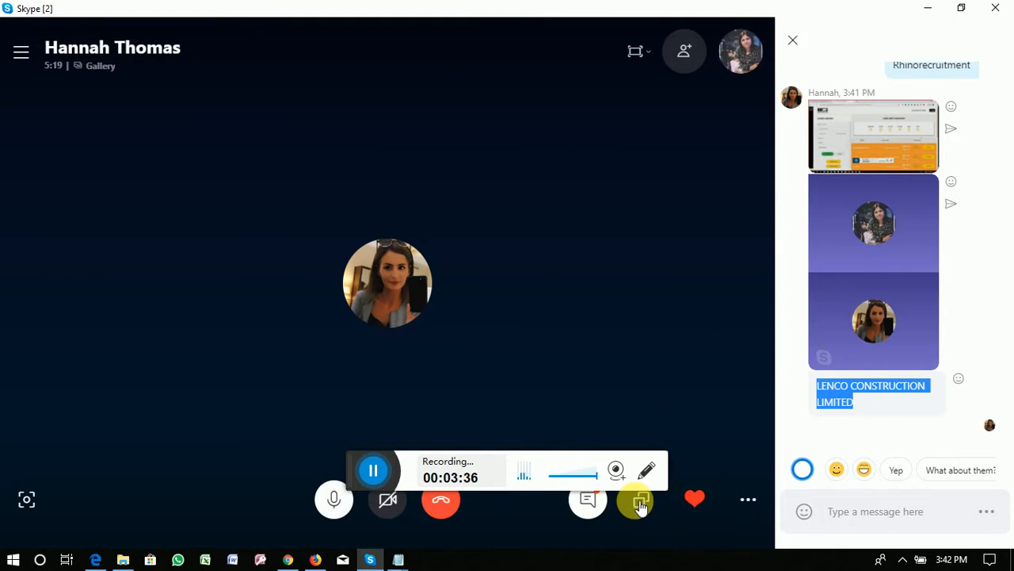
# Step: Start sharing the screen again and maximize the Skype call window
pyautogui.click(642, 501)
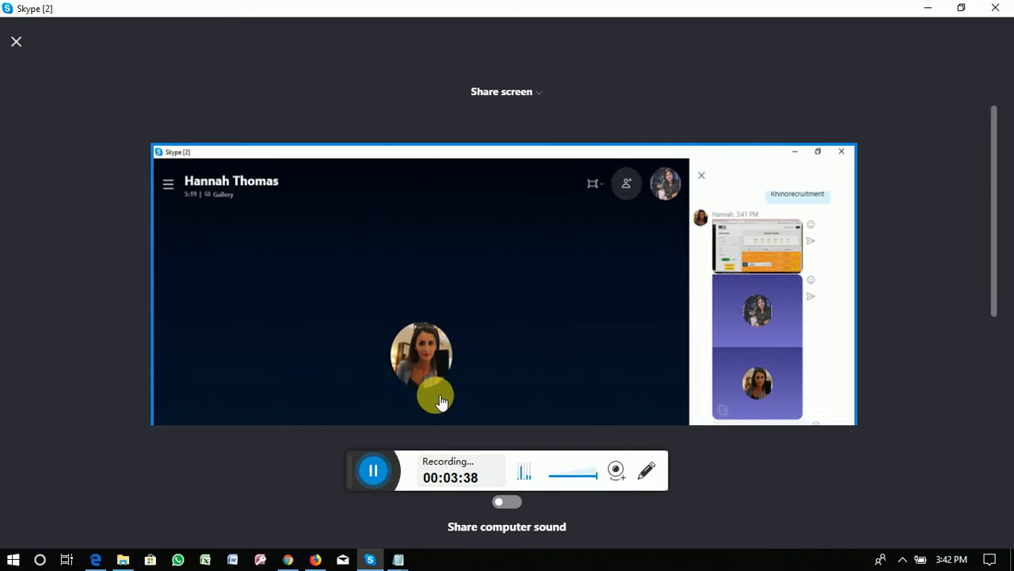
pyautogui.click(962, 11)
pyautogui.click(174, 464)
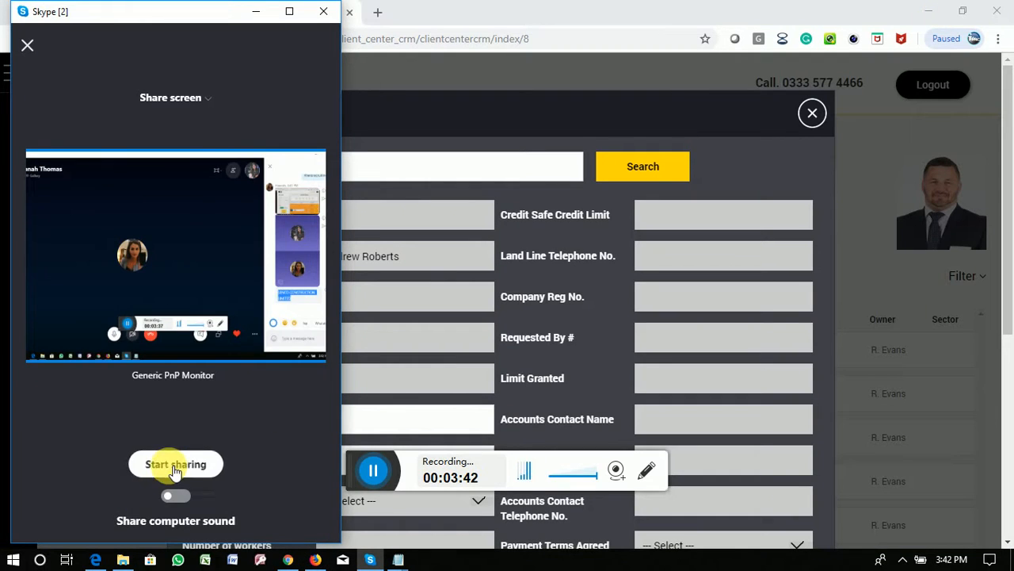
pyautogui.click(291, 10)
pyautogui.moveTo(715, 457)
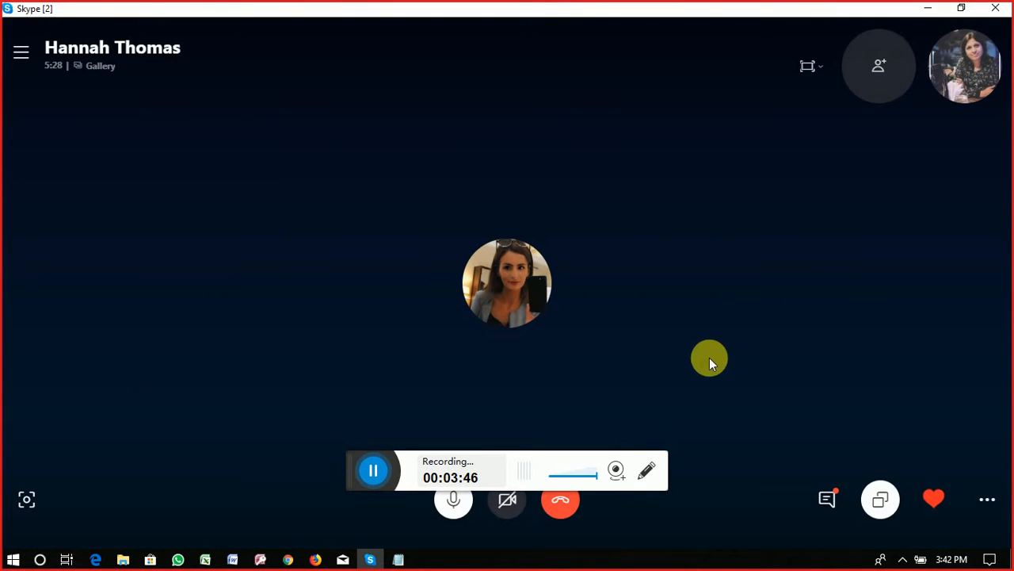
# Step: Paste LENCO CONSTRUCTION LIMITED into Client Name and search, getting 'Client already present'
pyautogui.click(288, 559)
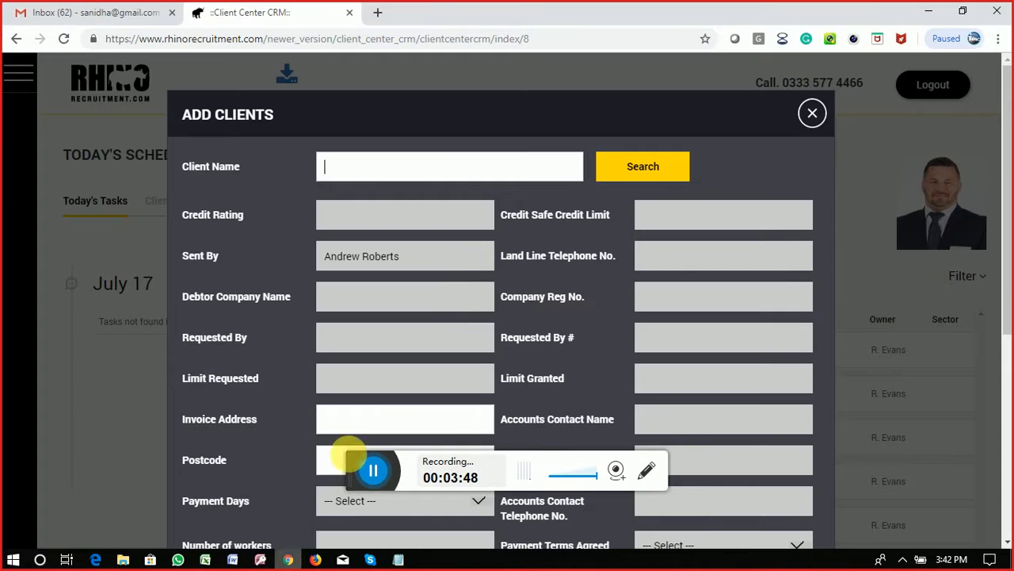
pyautogui.hotkey('ctrl', 'v')
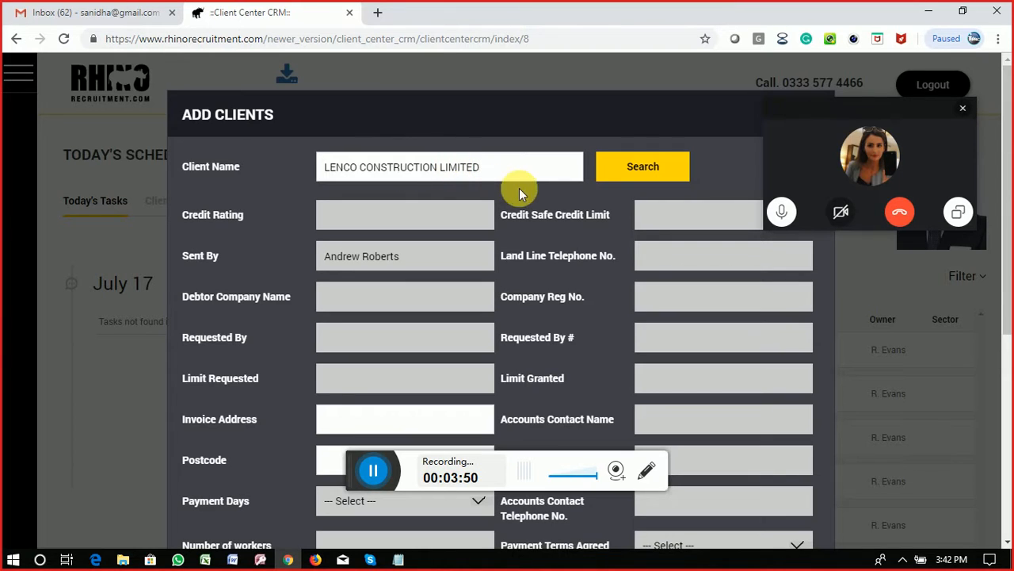
pyautogui.click(326, 168)
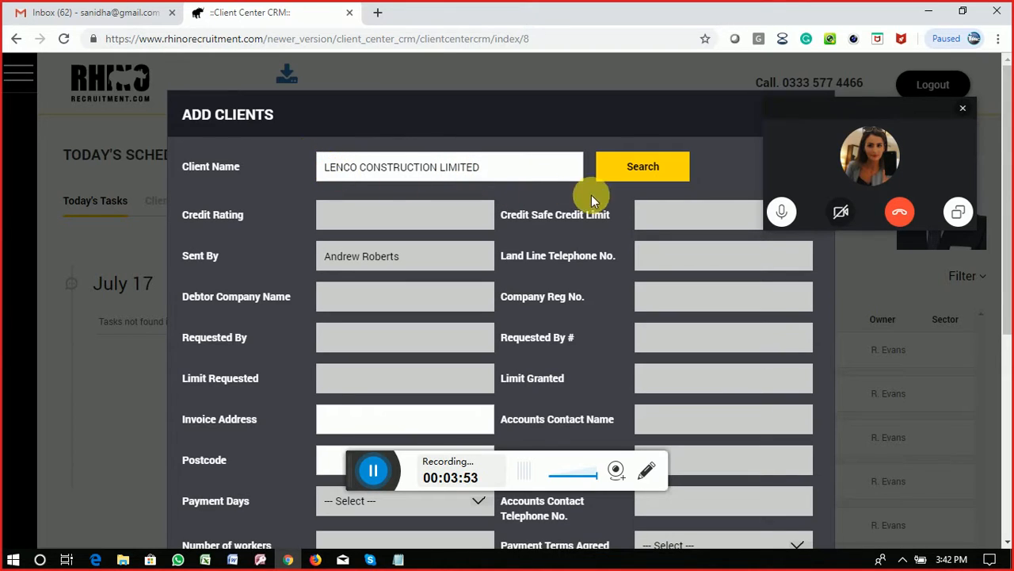
pyautogui.click(639, 176)
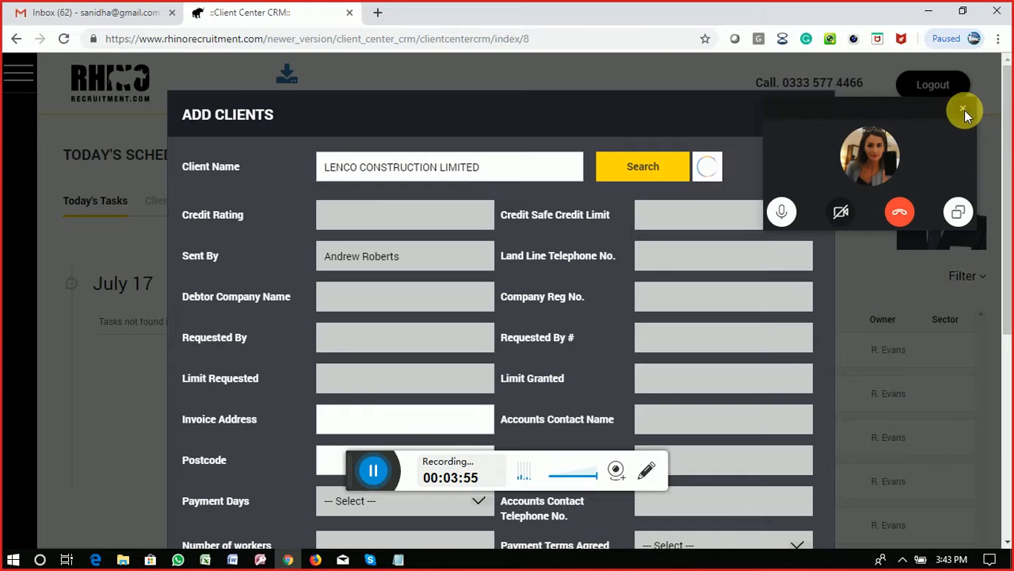
# Step: Close the floating call window and select the client name text in the field
pyautogui.click(963, 108)
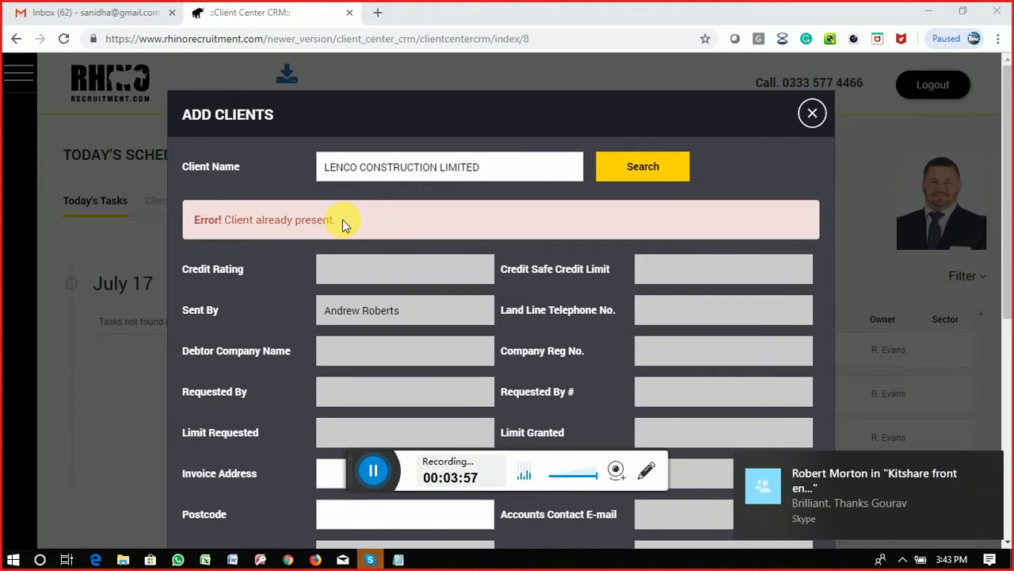
pyautogui.click(505, 164)
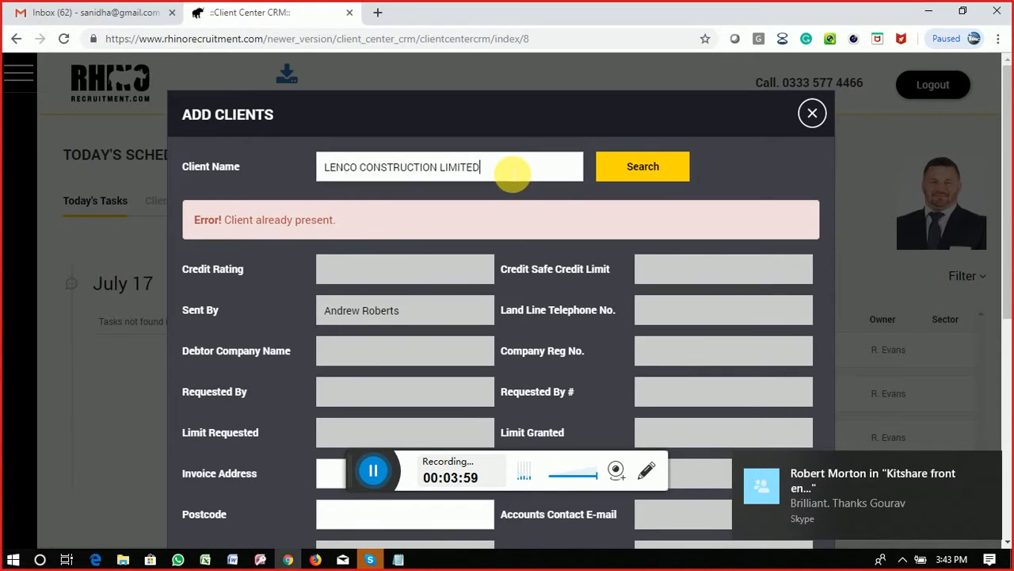
pyautogui.moveTo(510, 175); pyautogui.dragTo(271, 145)
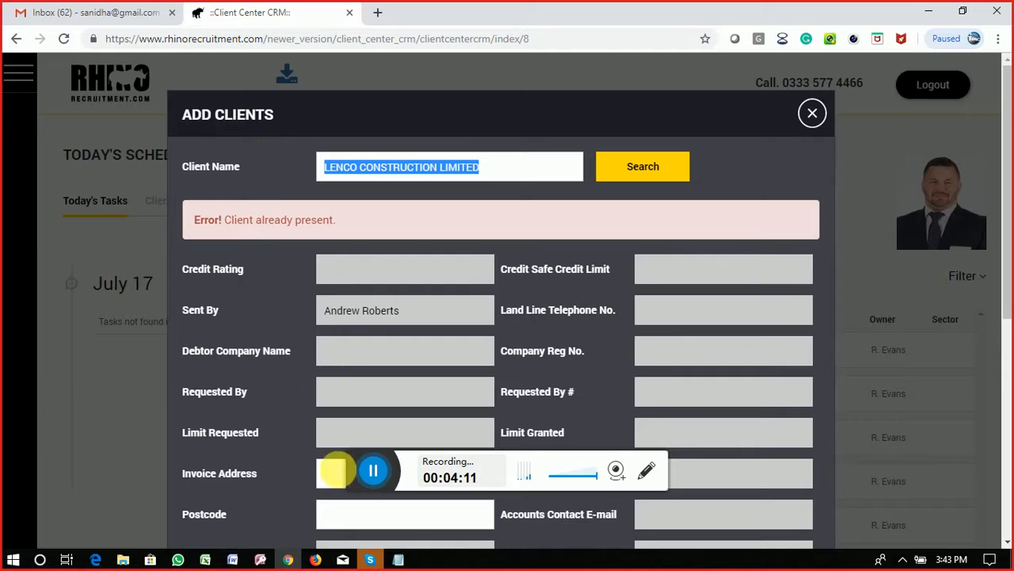
pyautogui.click(814, 512)
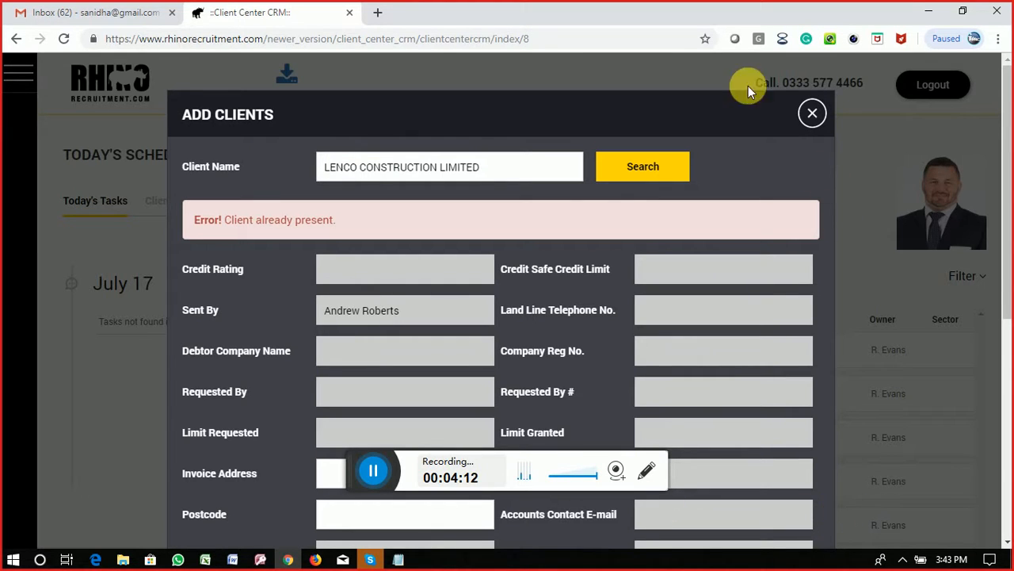
# Step: Bring back the Skype call, open its chat, and change what is being shared
pyautogui.click(369, 558)
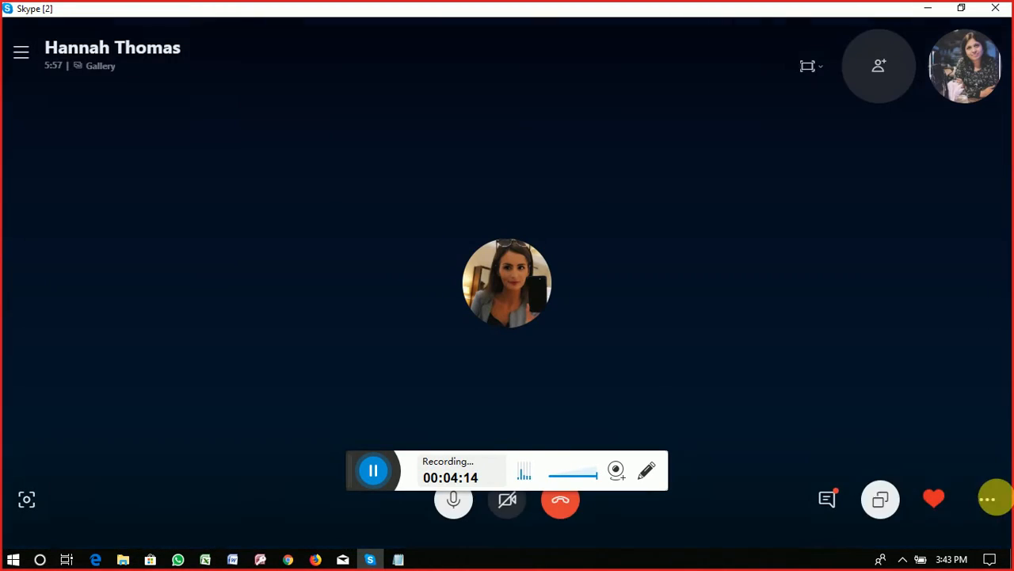
pyautogui.click(828, 499)
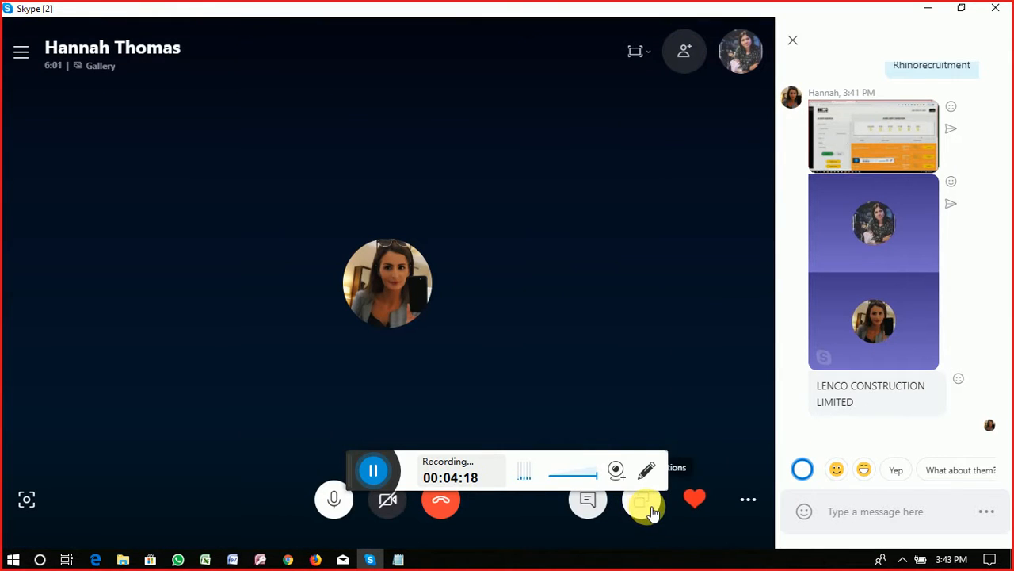
pyautogui.click(646, 502)
pyautogui.click(680, 517)
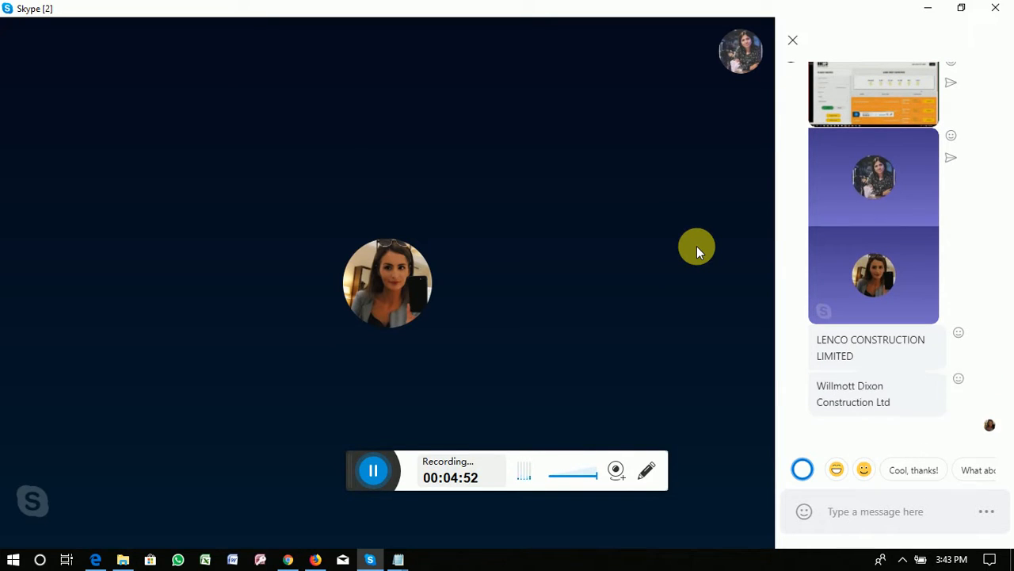
# Step: Select the Willmott Dixon Construction Ltd chat message and hide Skype
pyautogui.moveTo(642, 507)
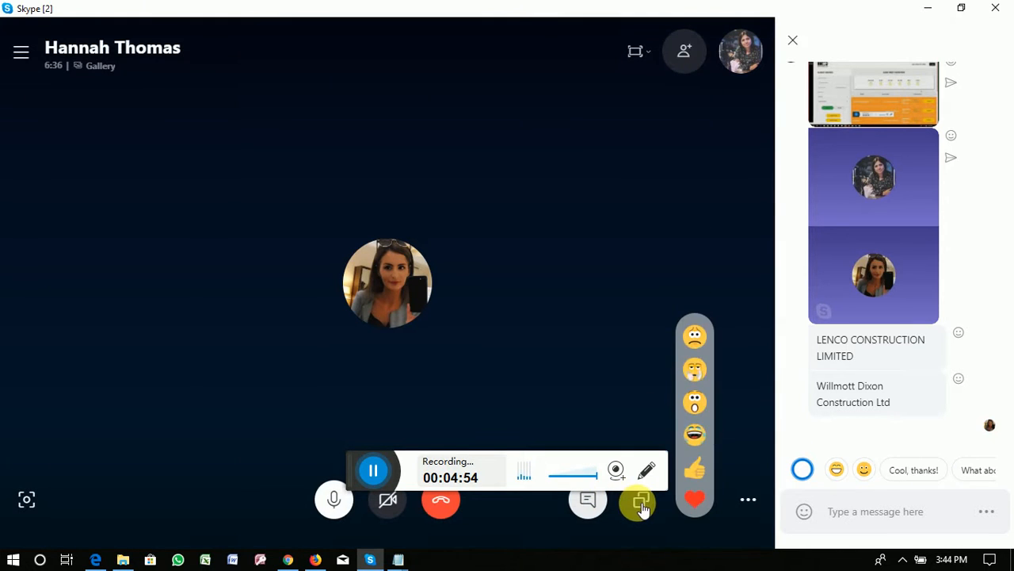
pyautogui.moveTo(886, 408); pyautogui.dragTo(825, 393)
pyautogui.hotkey('ctrl', 'c')
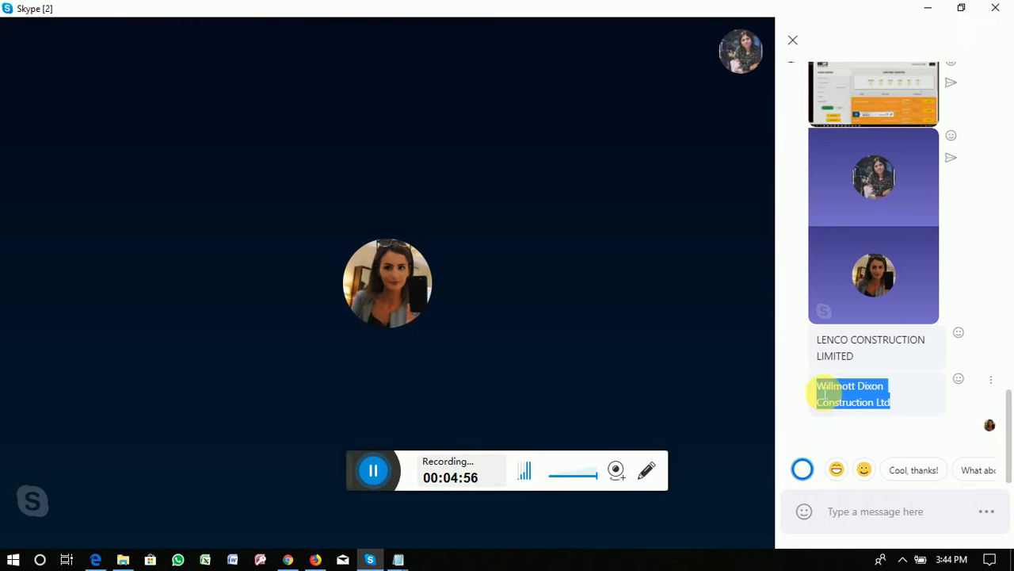
pyautogui.click(930, 14)
# Step: Replace Client Name with Willmott Dixon Construction Ltd and search, finding no matching data
pyautogui.moveTo(502, 165); pyautogui.dragTo(229, 107)
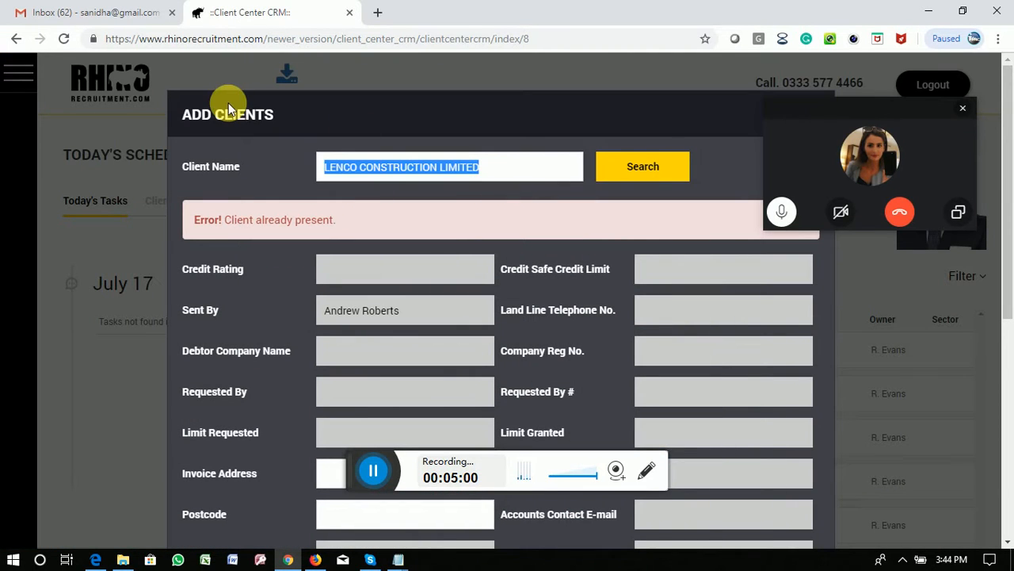
pyautogui.hotkey('ctrl', 'v')
pyautogui.click(638, 174)
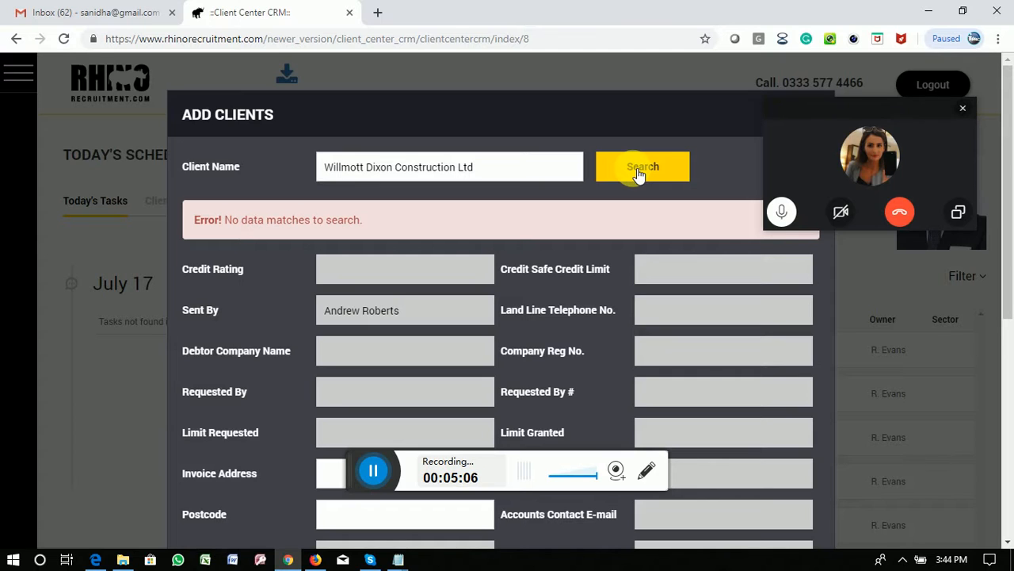
pyautogui.click(481, 172)
pyautogui.click(963, 103)
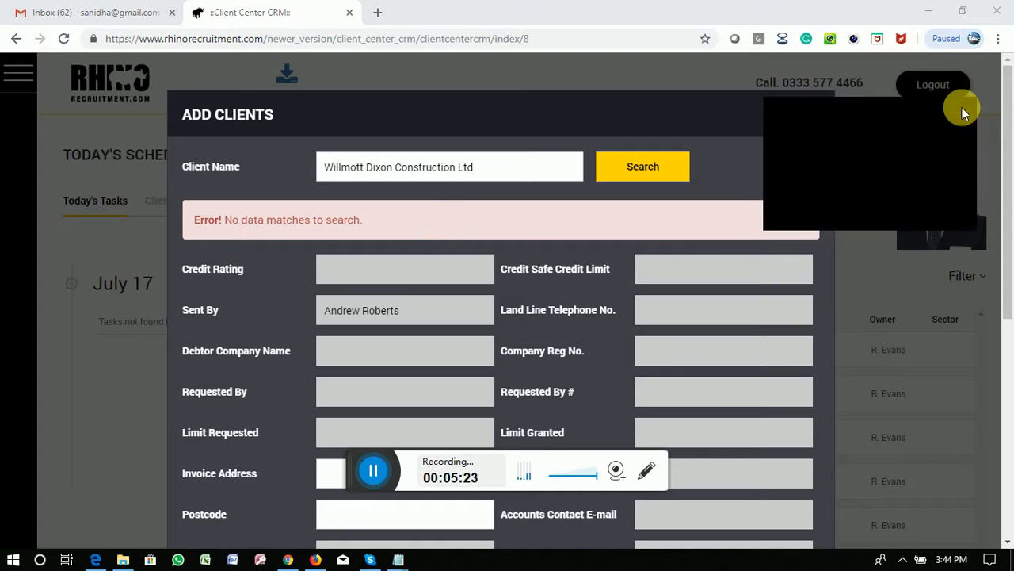
# Step: Discard a half-typed 'Rhi' chat message and select the WILLMOTT DIXON PUBLIC & COMMERCIAL LIMITED message
pyautogui.click(369, 560)
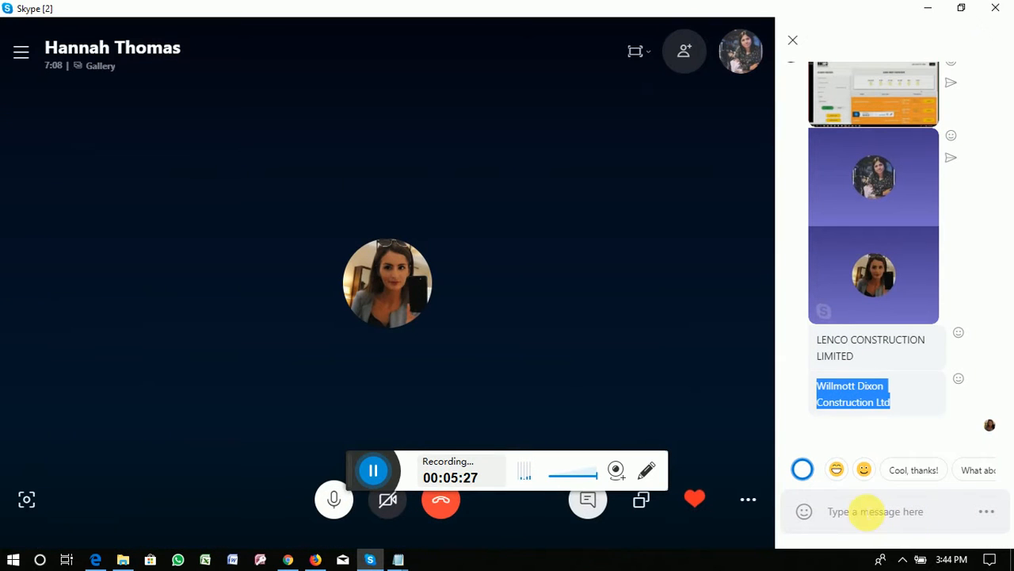
pyautogui.click(865, 511)
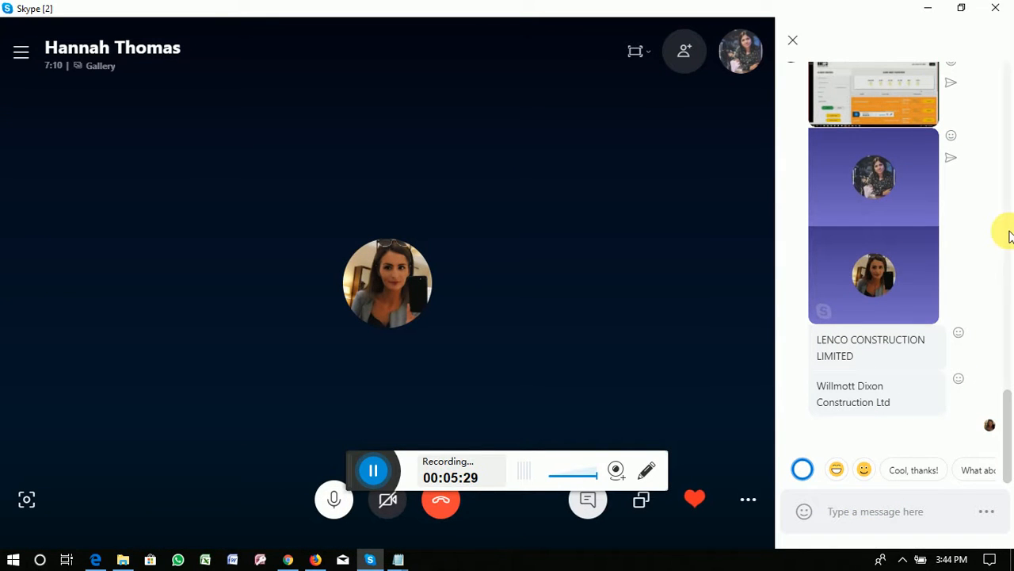
pyautogui.write('Rhi')
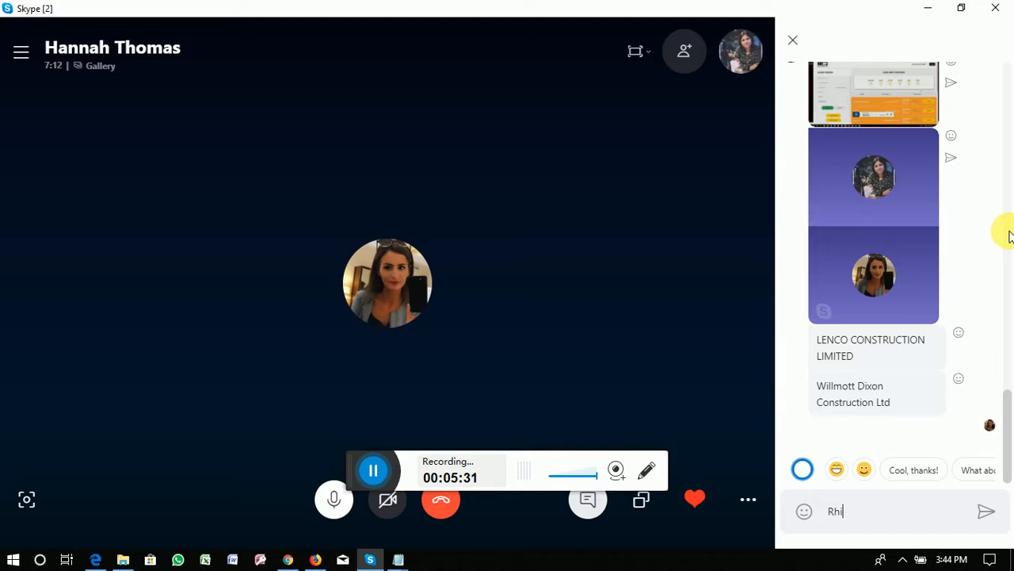
pyautogui.press('BackSpace')
pyautogui.press('BackSpace')
pyautogui.press('BackSpace')
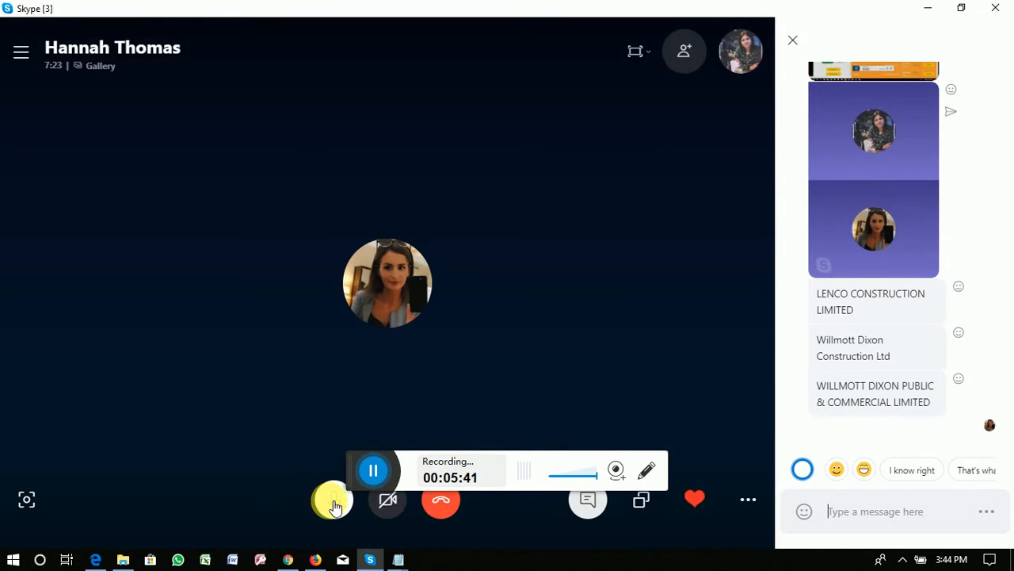
pyautogui.moveTo(335, 504)
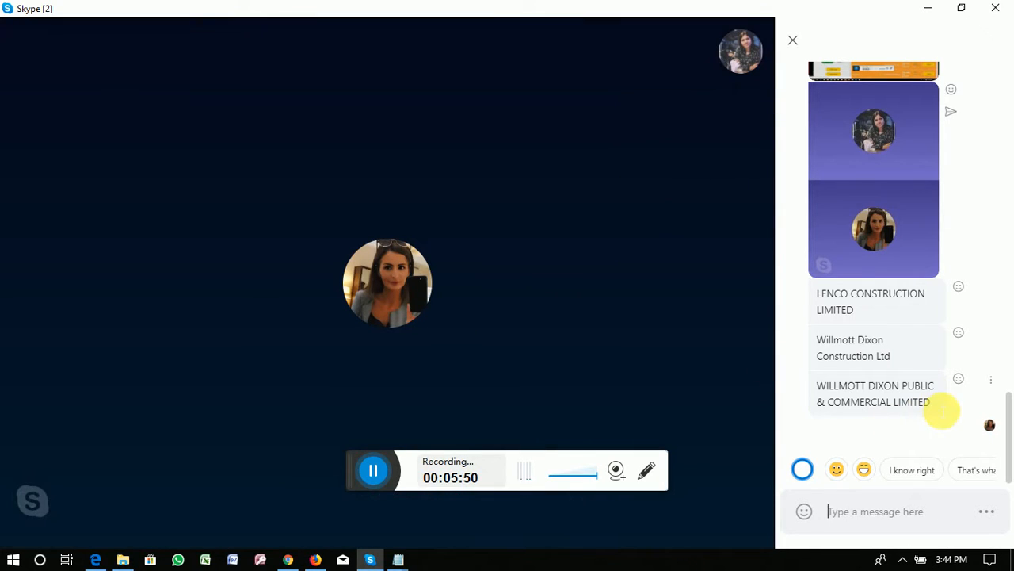
pyautogui.moveTo(942, 409); pyautogui.dragTo(811, 379)
pyautogui.hotkey('ctrl', 'c')
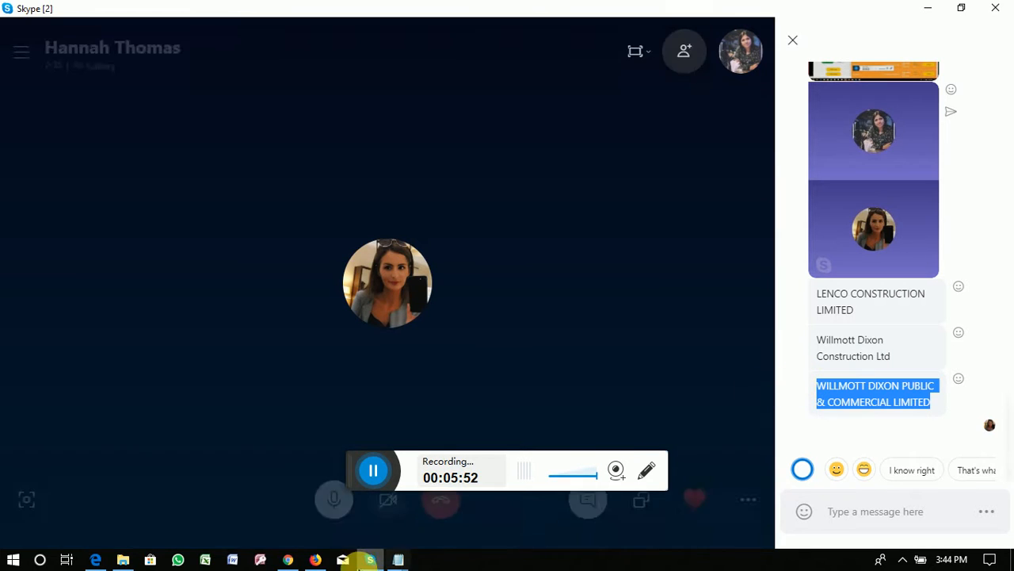
pyautogui.click(288, 559)
# Step: Replace the Client Name with WILLMOTT DIXON PUBLIC & COMMERCIAL LIMITED and search its credit details
pyautogui.moveTo(489, 183); pyautogui.dragTo(265, 152)
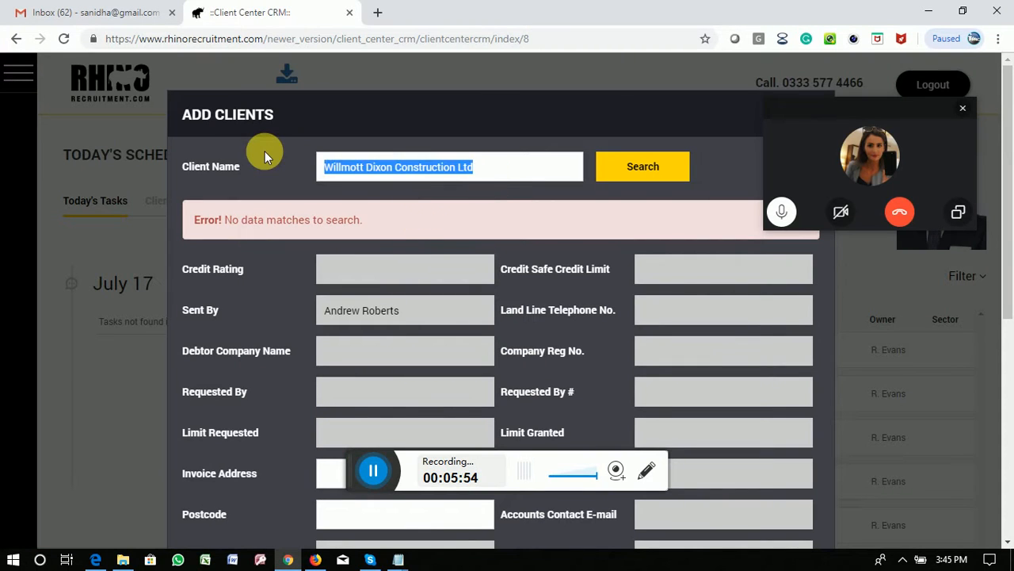
pyautogui.hotkey('ctrl', 'v')
pyautogui.click(650, 176)
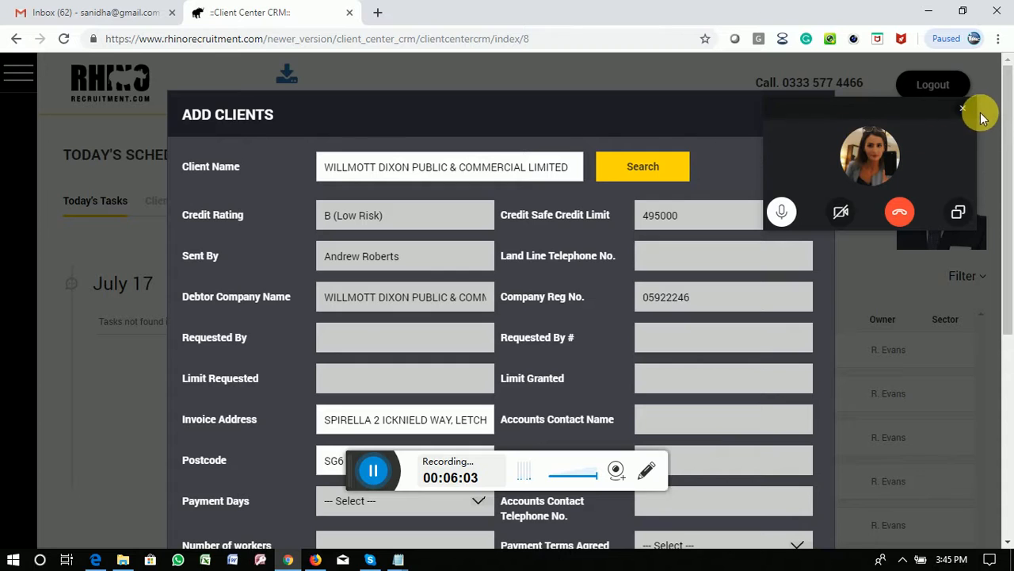
# Step: Share the screen on the Skype call, then close the call panel and the Add Clients form
pyautogui.click(370, 560)
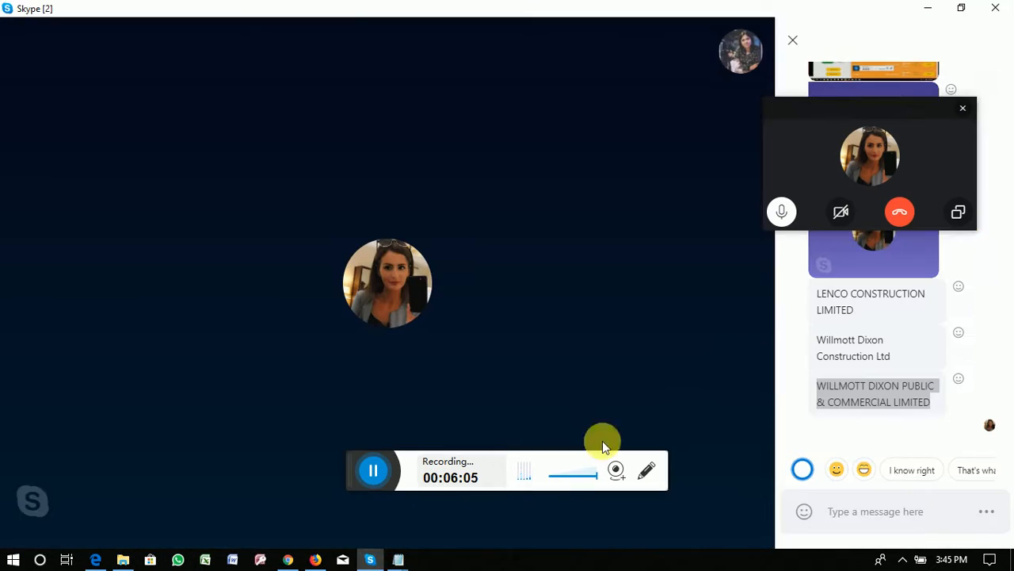
pyautogui.click(643, 503)
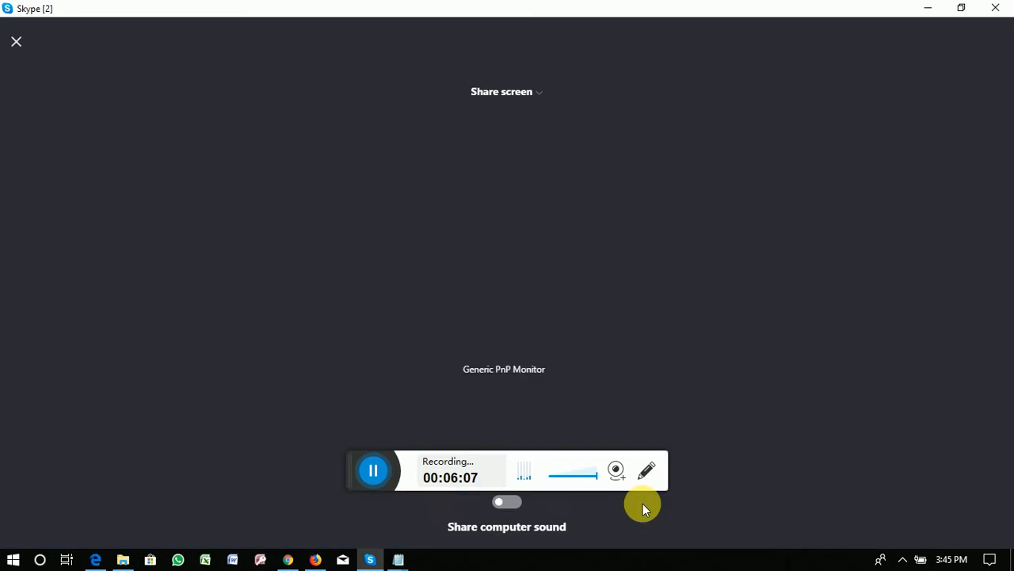
pyautogui.click(962, 9)
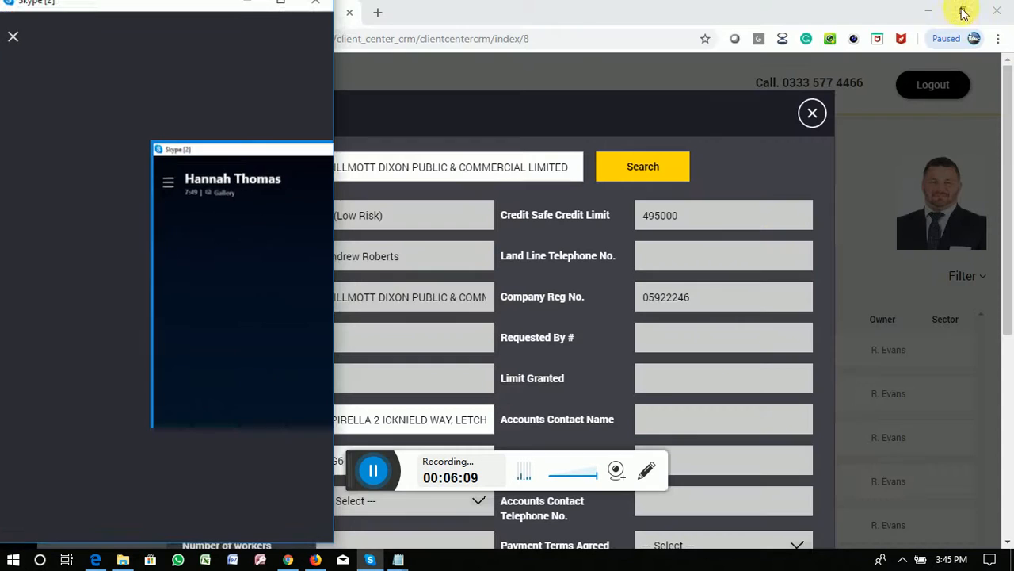
pyautogui.click(175, 463)
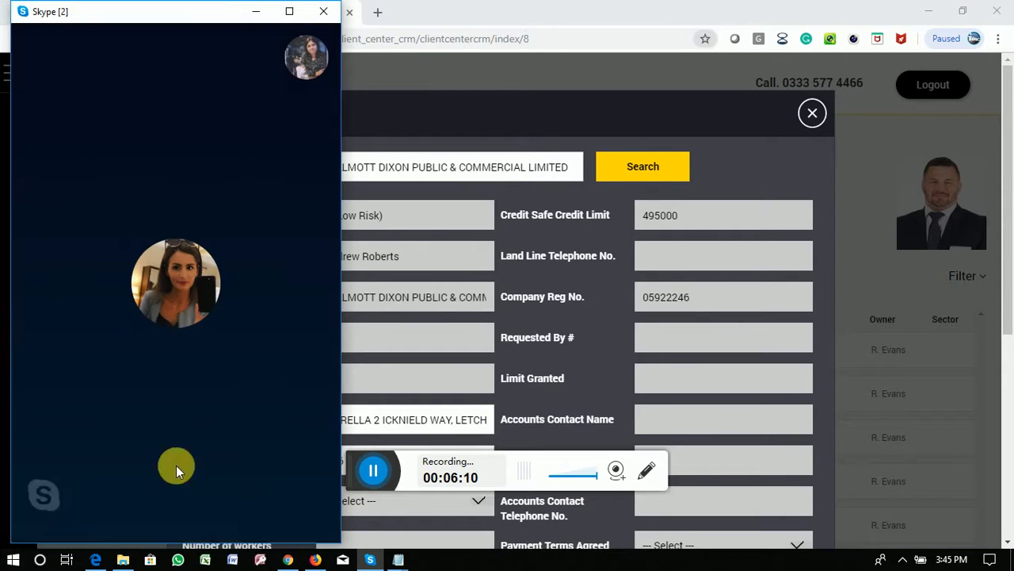
pyautogui.click(291, 11)
pyautogui.click(288, 558)
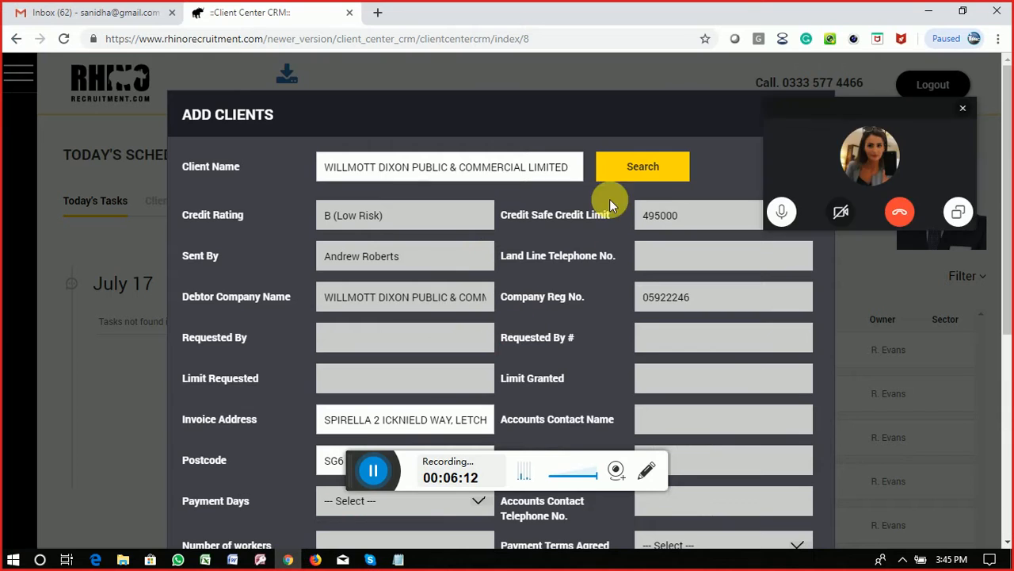
pyautogui.click(962, 108)
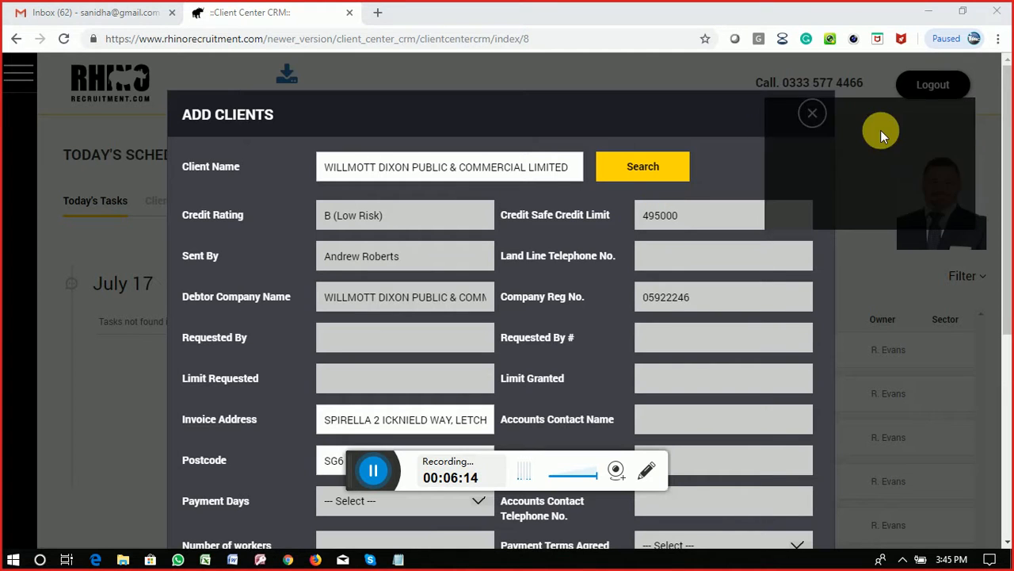
pyautogui.click(812, 116)
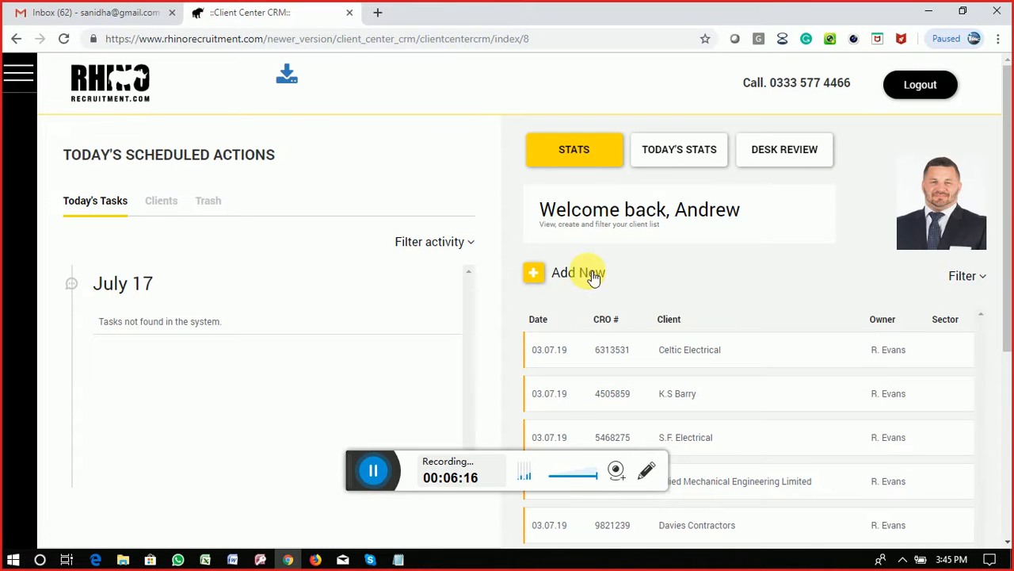
# Step: Reload the client dashboard page
pyautogui.click(552, 39)
pyautogui.click(558, 45)
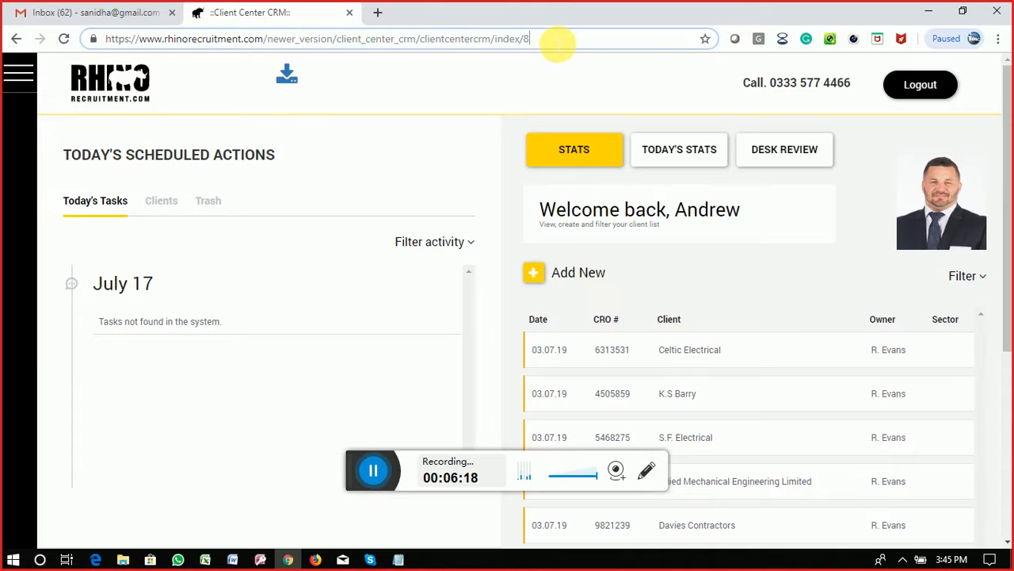
pyautogui.press('Return')
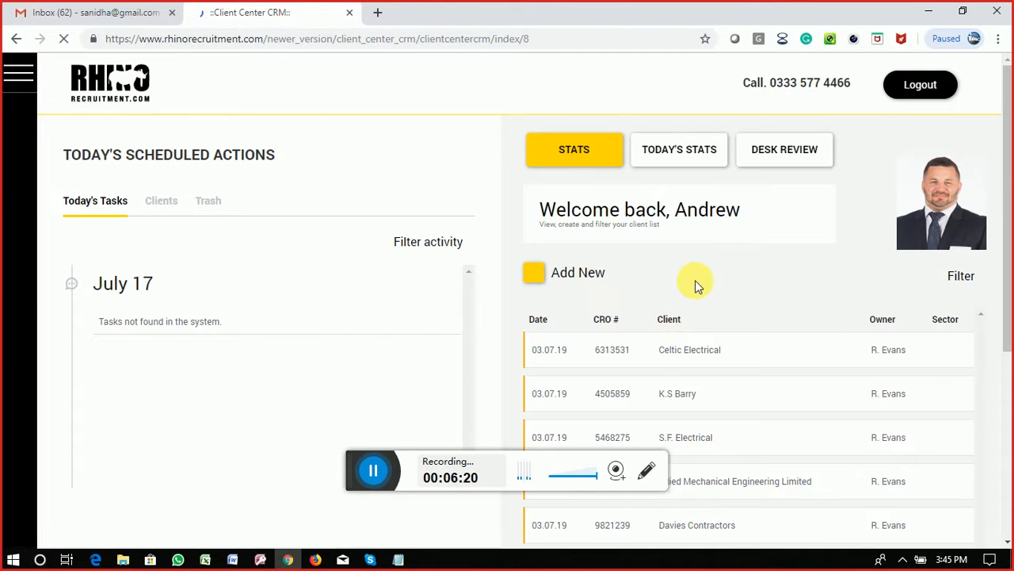
# Step: Add WILLMOTT DIXON PUBLIC & COMMERCIAL LIMITED as a new client with its looked-up credit details and save it
pyautogui.click(590, 271)
pyautogui.click(337, 170)
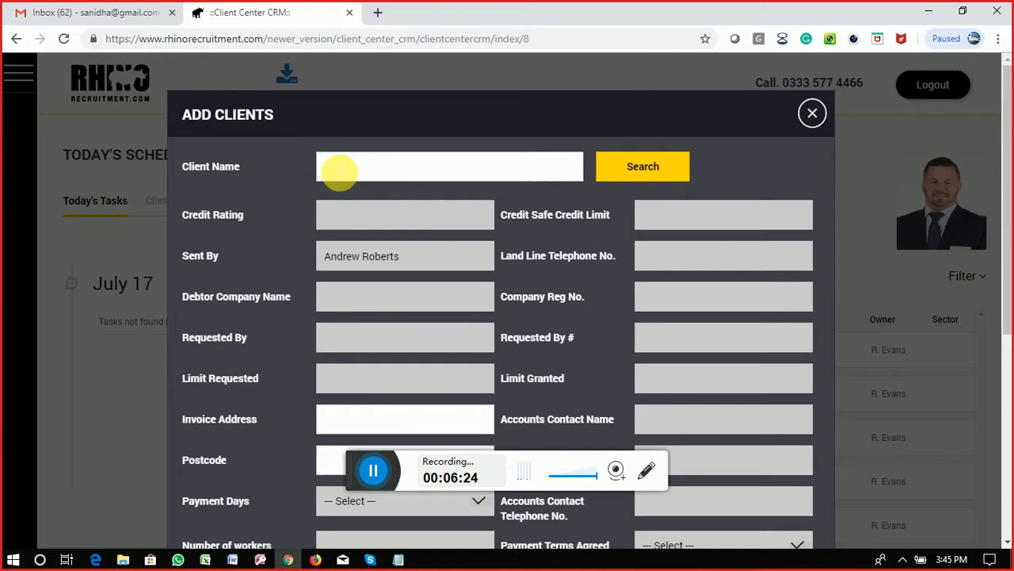
pyautogui.hotkey('ctrl', 'v')
pyautogui.click(650, 175)
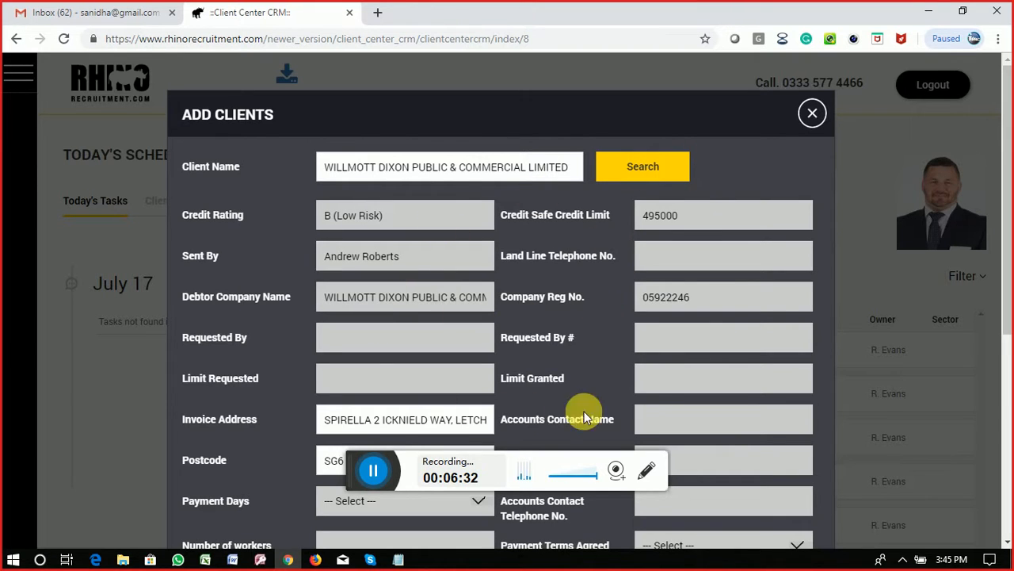
pyautogui.scroll(-3, 682, 273)
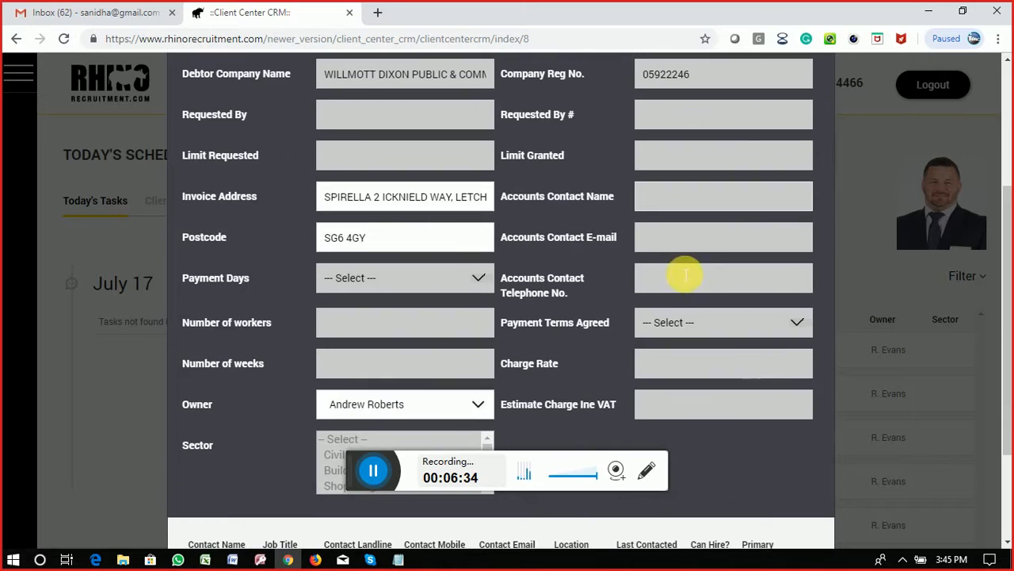
pyautogui.scroll(-2, 524, 220)
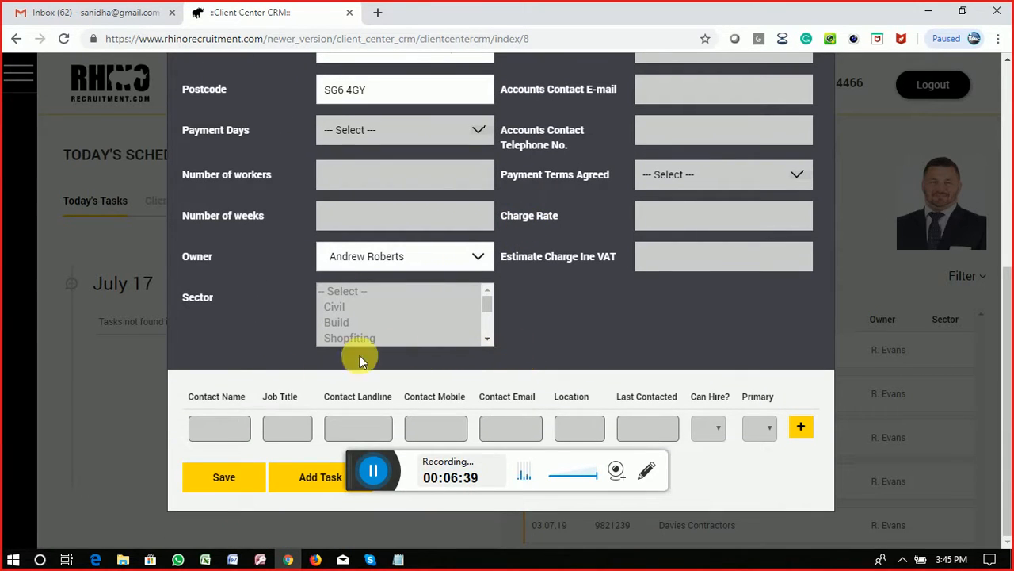
pyautogui.click(226, 478)
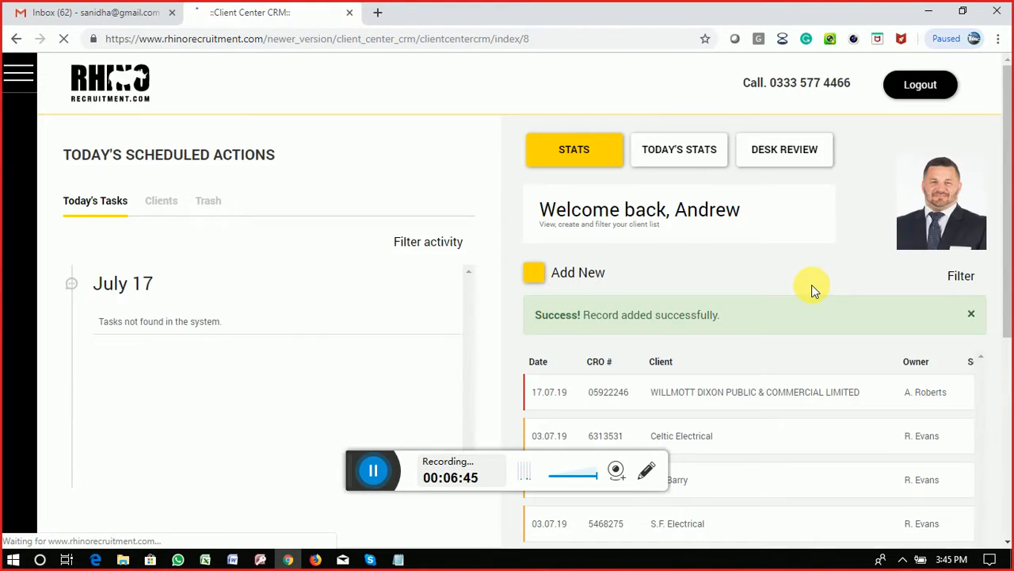
# Step: Open the new WILLMOTT DIXON record and review its details: B (Low Risk), limit 495000
pyautogui.scroll(-2, 812, 286)
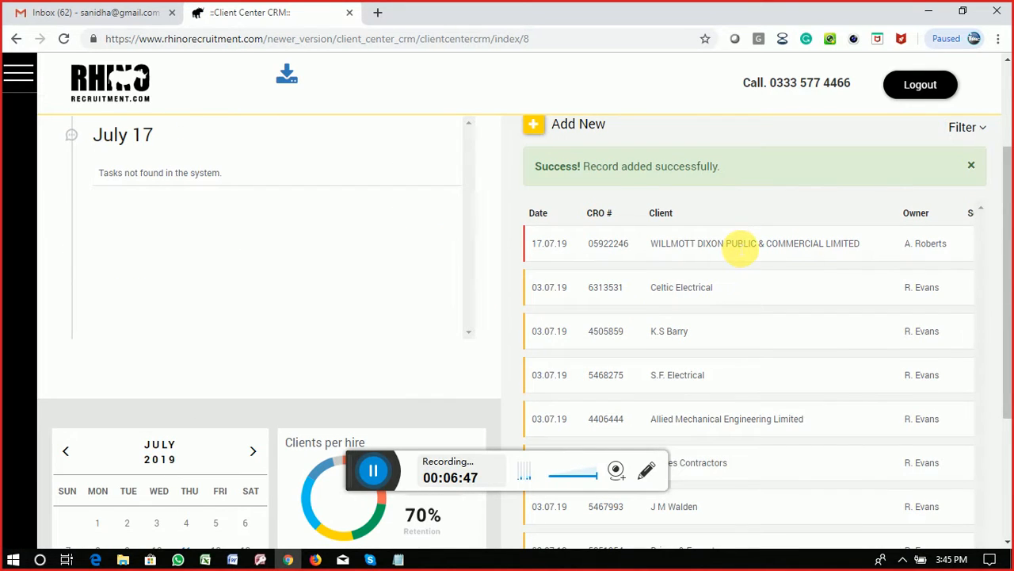
pyautogui.click(736, 244)
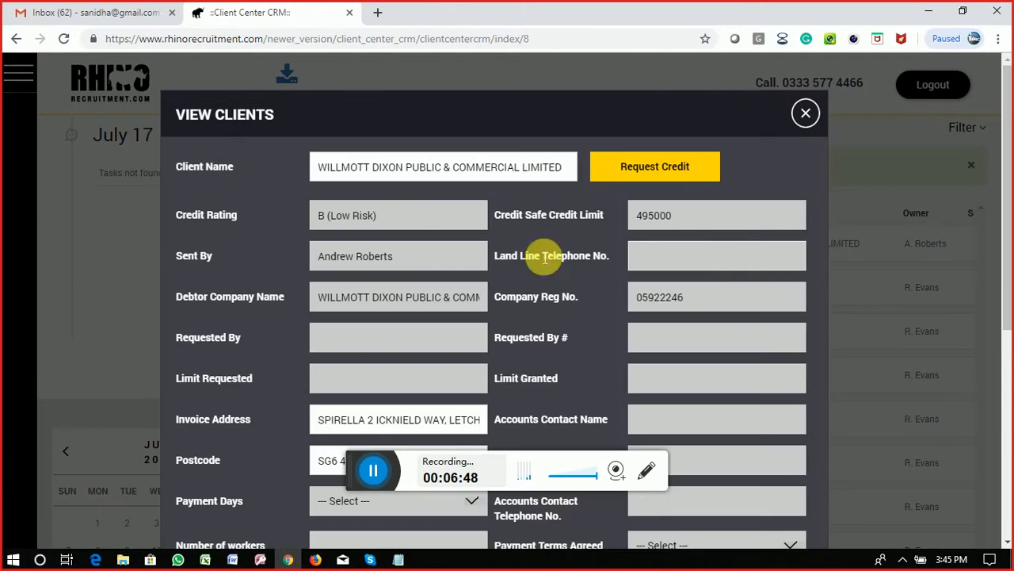
pyautogui.scroll(-2, 489, 278)
pyautogui.scroll(-1, 489, 278)
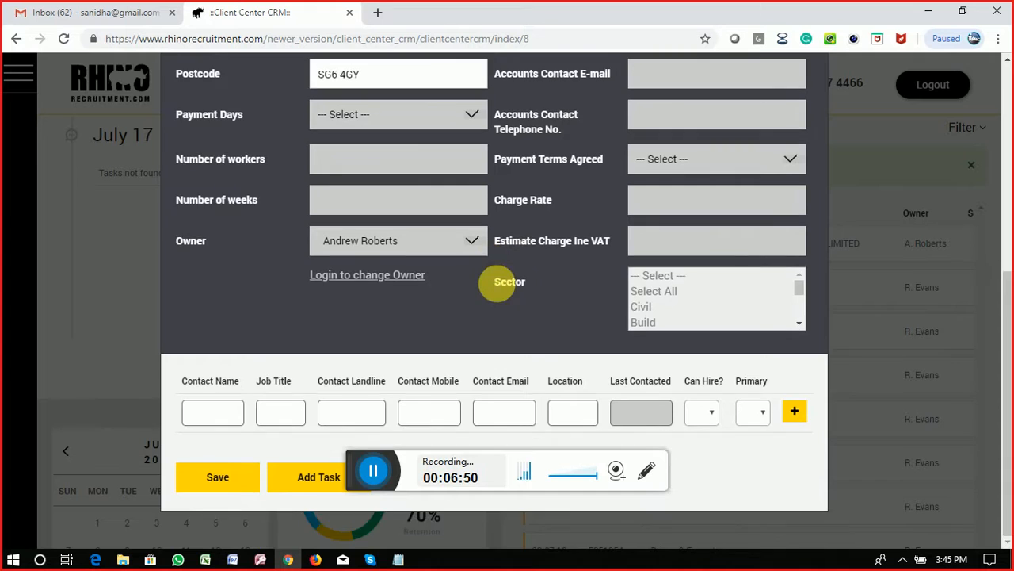
pyautogui.scroll(3, 500, 279)
pyautogui.scroll(-3, 516, 288)
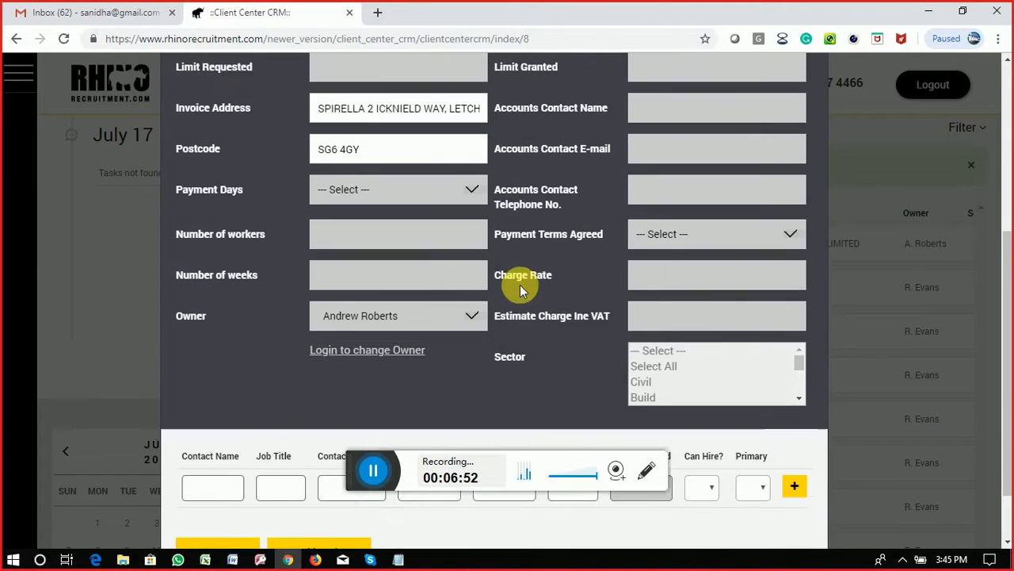
pyautogui.scroll(3, 471, 295)
pyautogui.scroll(3, 470, 295)
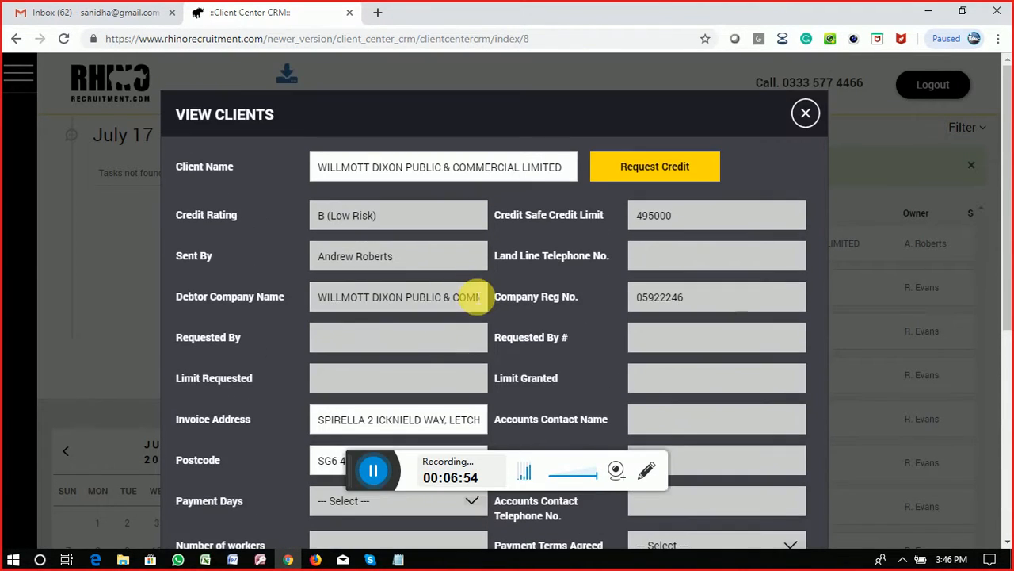
pyautogui.scroll(-3, 550, 278)
pyautogui.scroll(3, 539, 281)
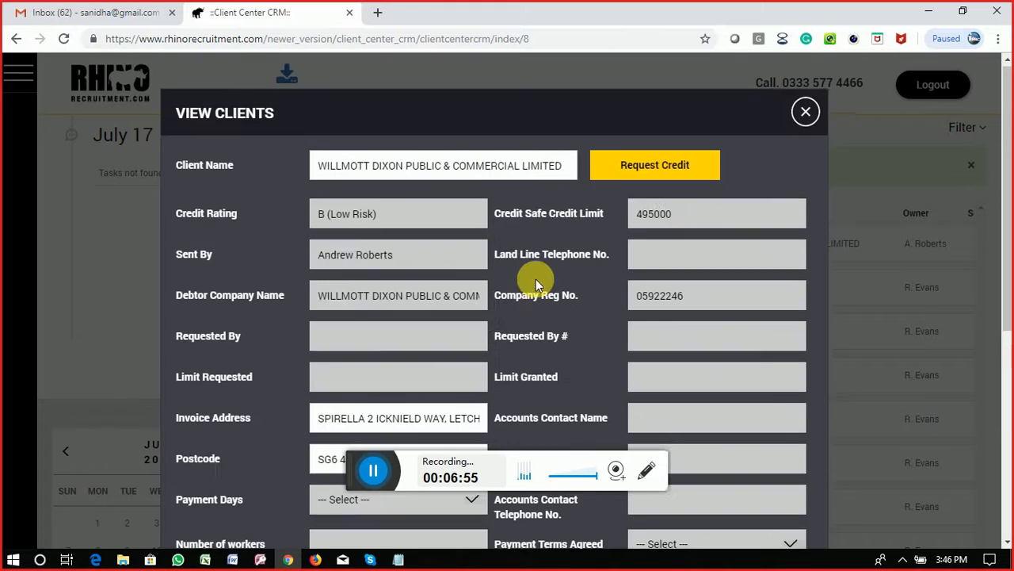
# Step: Start a credit request for the client and set its payment days to 7 Days
pyautogui.click(666, 173)
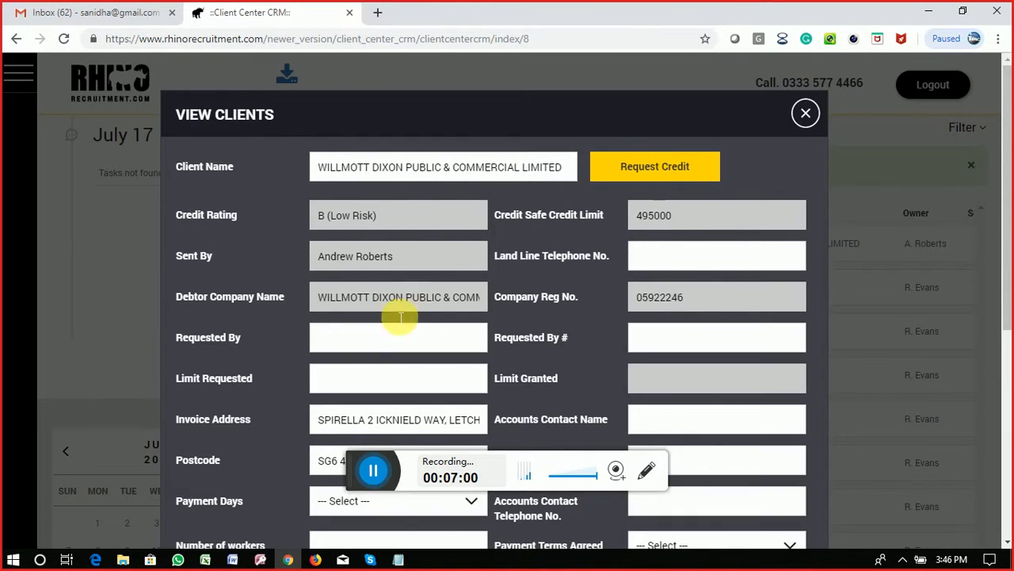
pyautogui.click(342, 339)
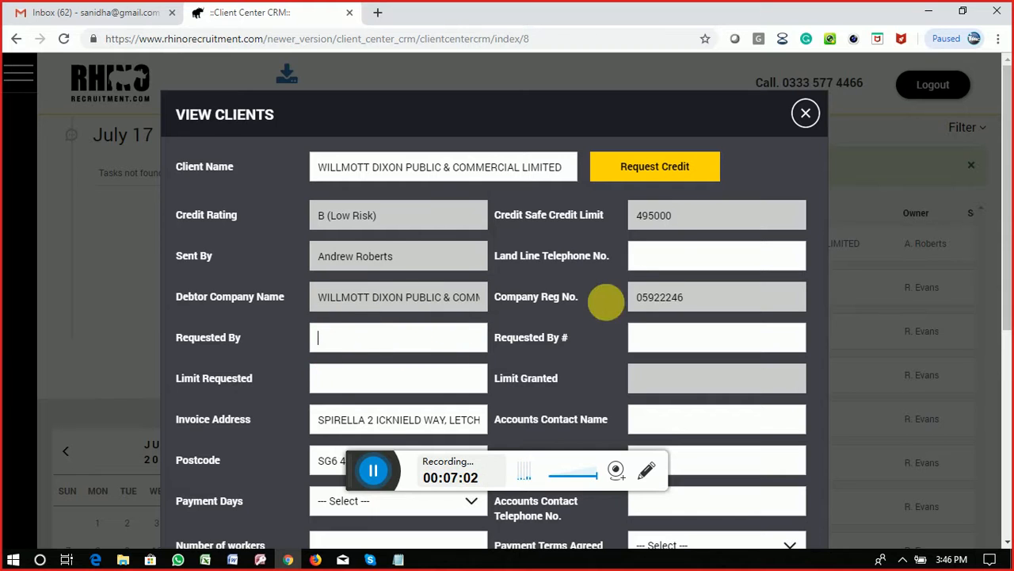
pyautogui.click(678, 261)
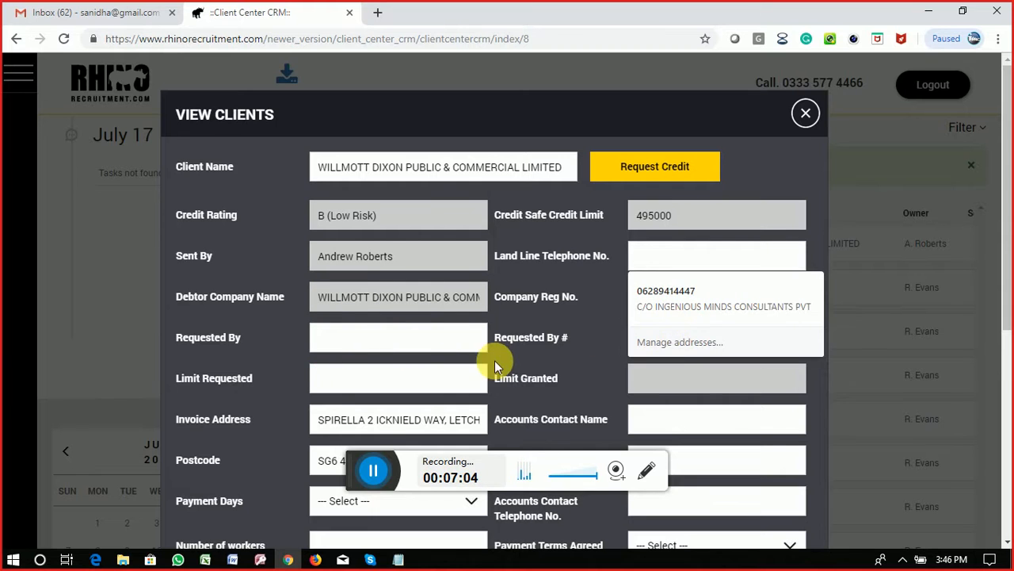
pyautogui.scroll(-2, 572, 360)
pyautogui.scroll(-3, 572, 359)
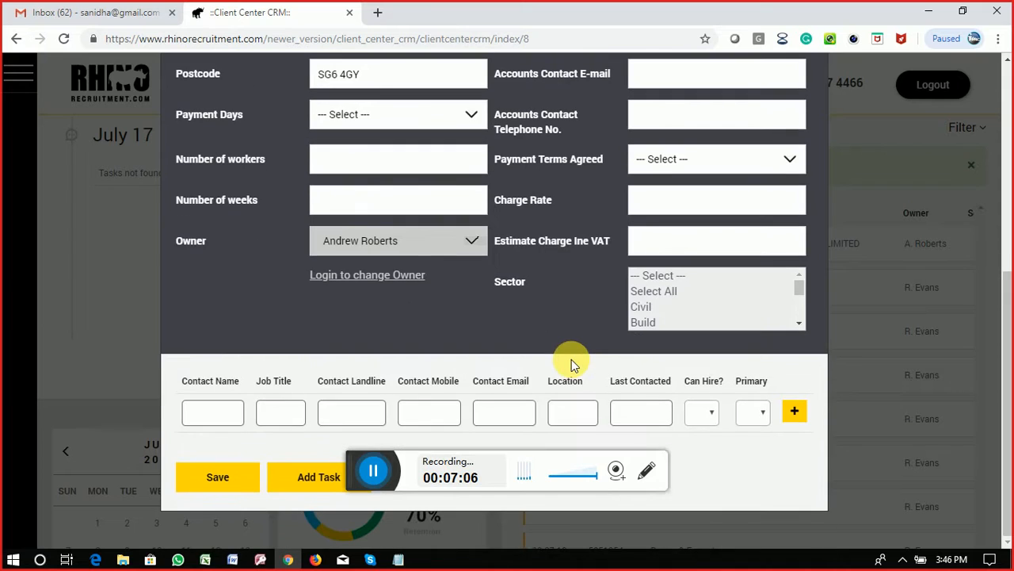
pyautogui.click(228, 474)
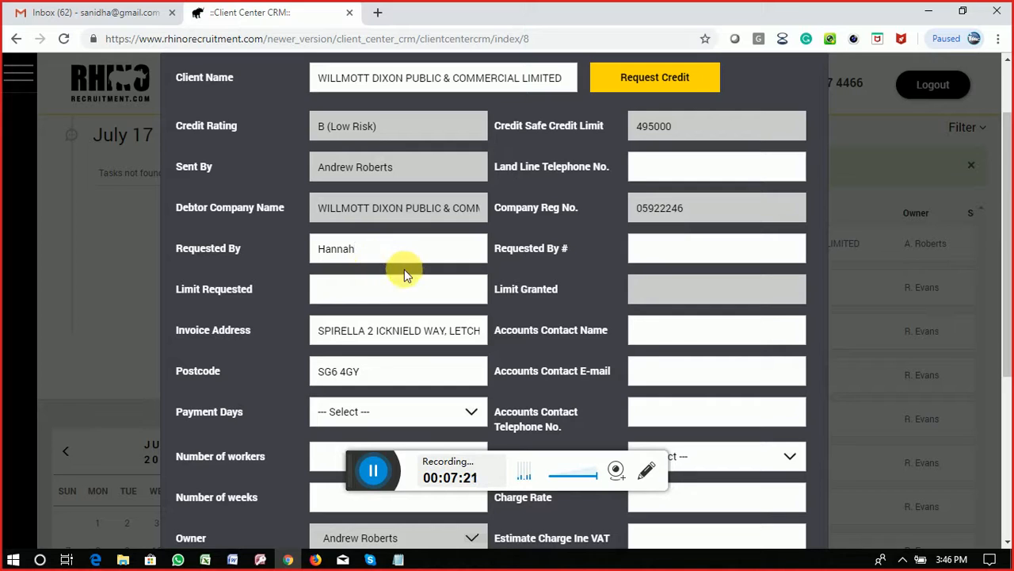
pyautogui.click(352, 295)
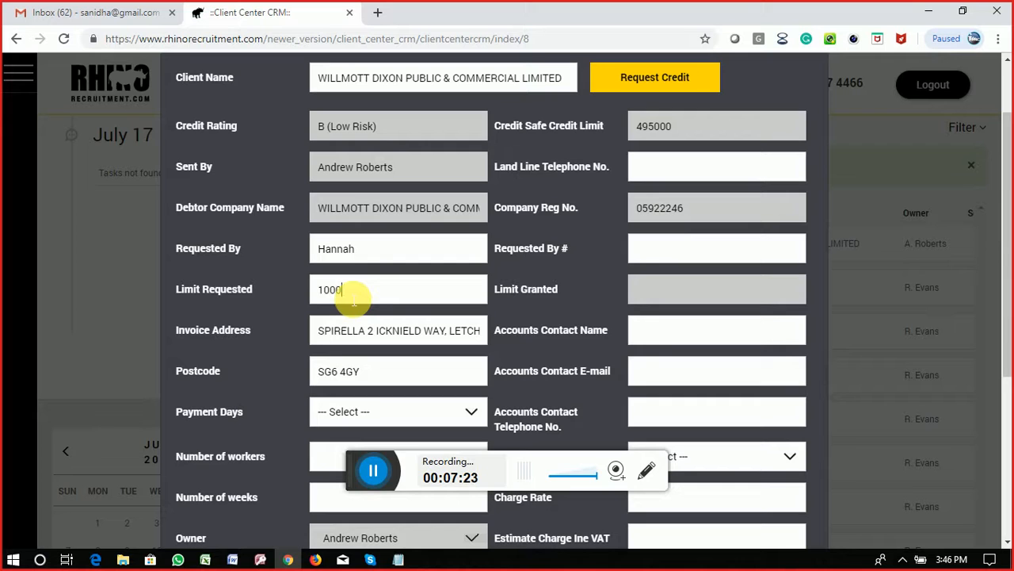
pyautogui.scroll(-2, 369, 363)
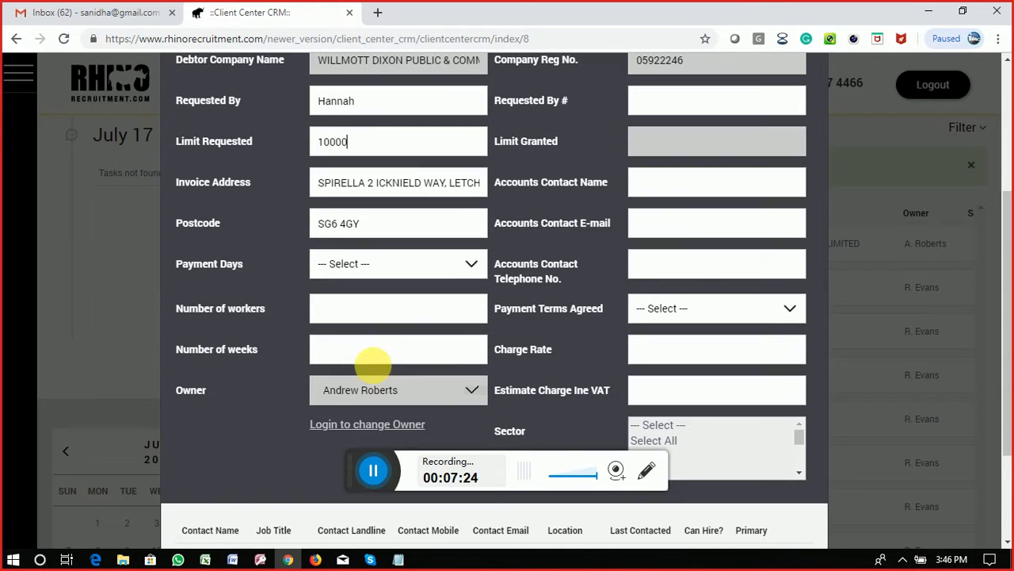
pyautogui.click(385, 269)
pyautogui.click(368, 303)
pyautogui.click(364, 319)
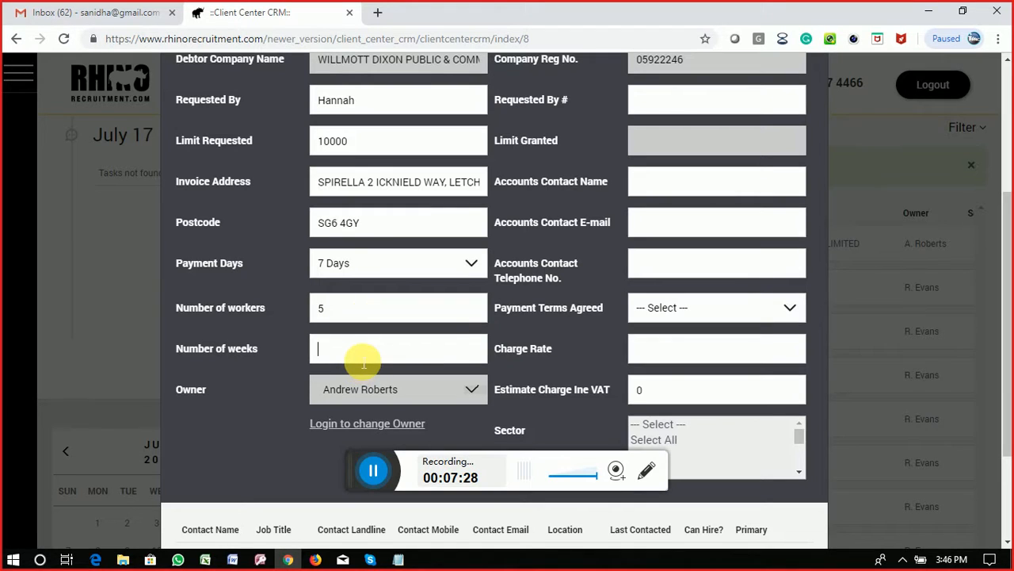
pyautogui.scroll(3, 537, 393)
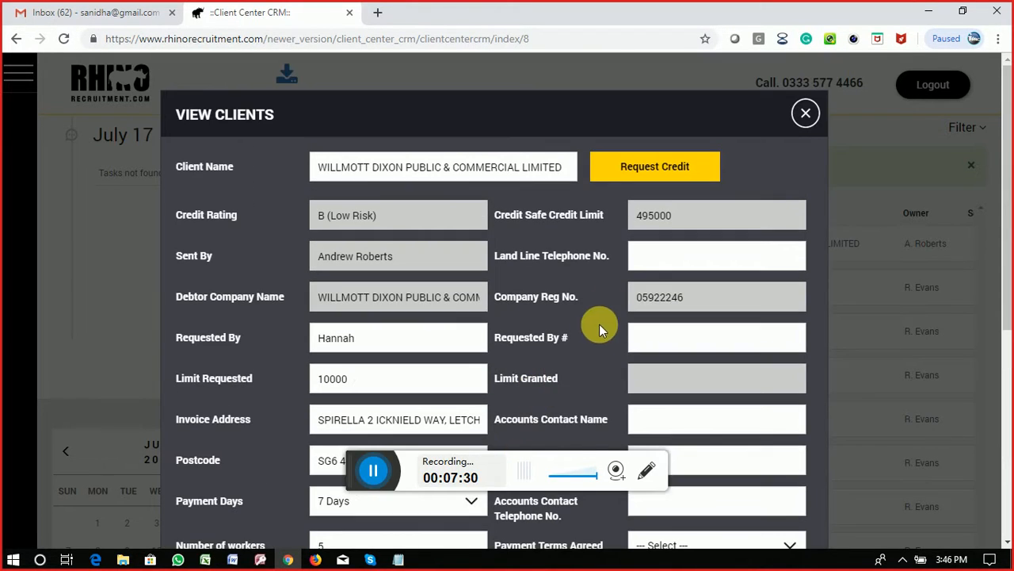
# Step: Fill in the landline number, Requested By # name, and accounts contact name, e-mail and phone
pyautogui.click(657, 260)
pyautogui.write('45646546465')
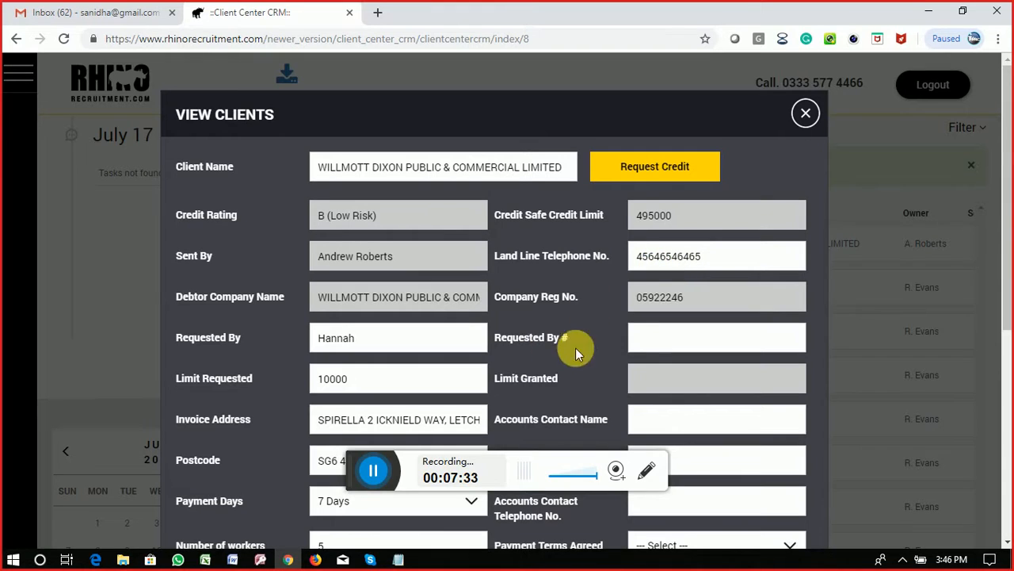
pyautogui.click(642, 339)
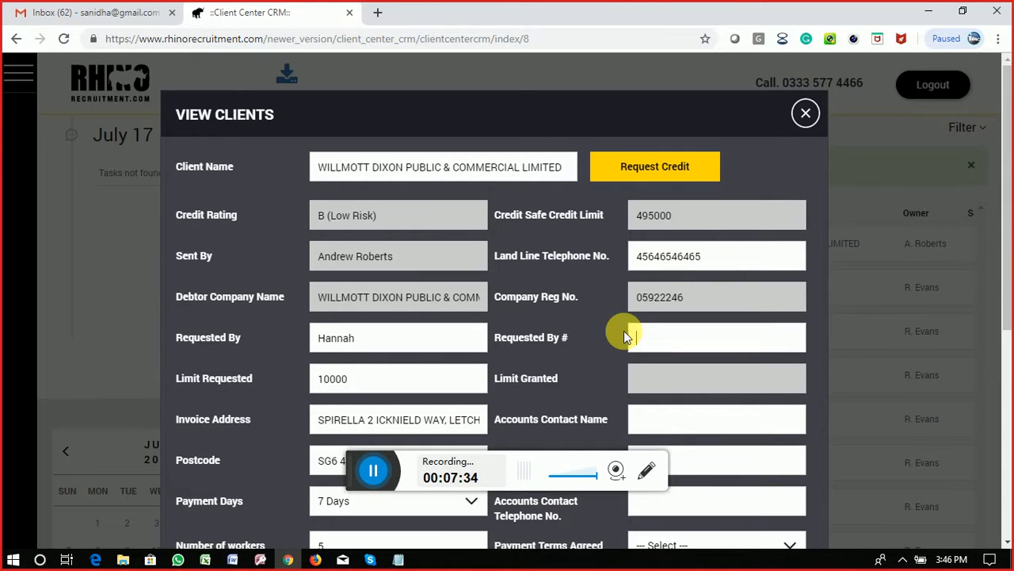
pyautogui.write('Hannah')
pyautogui.scroll(-1, 623, 337)
pyautogui.scroll(-2, 623, 337)
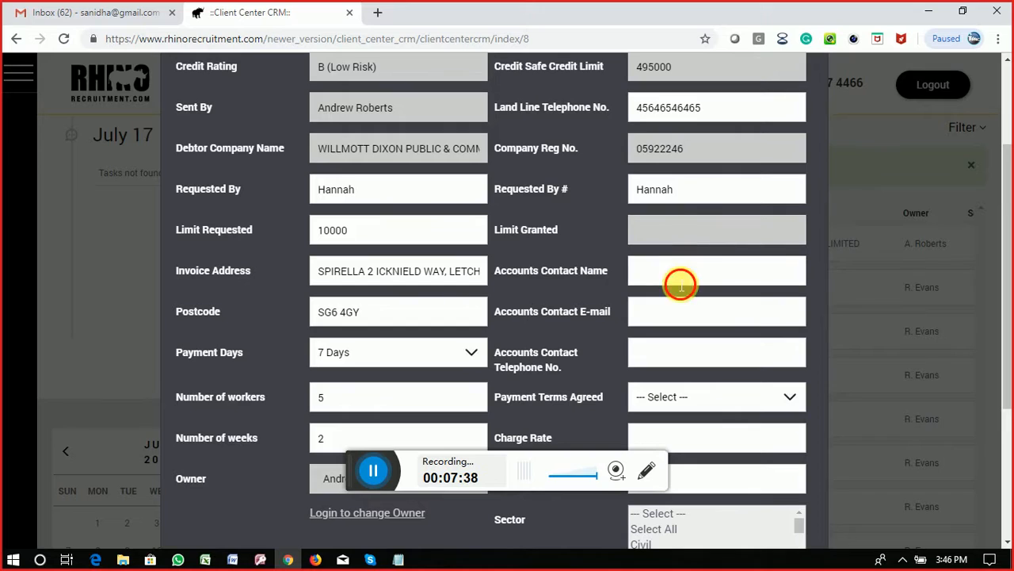
pyautogui.click(674, 287)
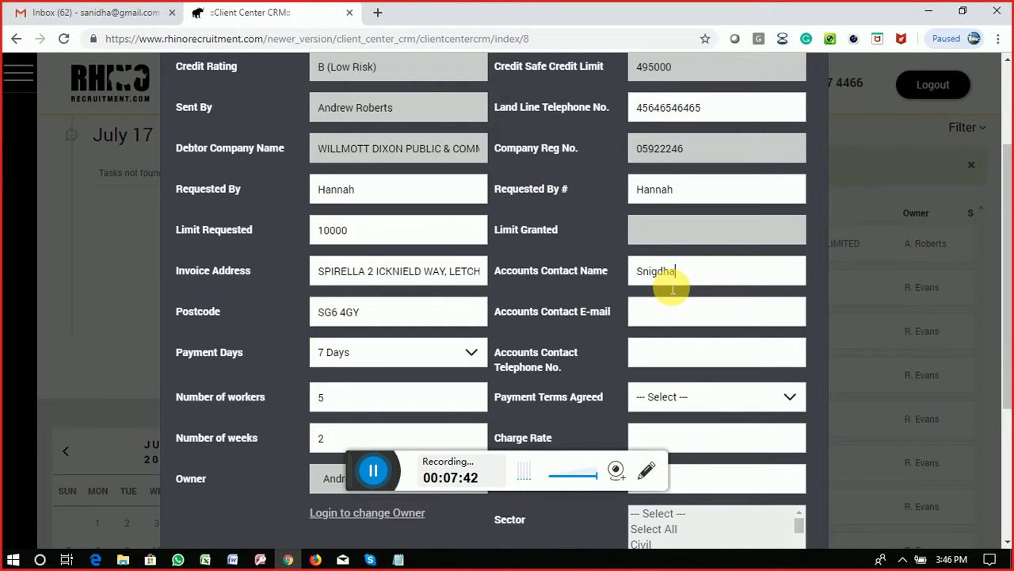
pyautogui.click(665, 310)
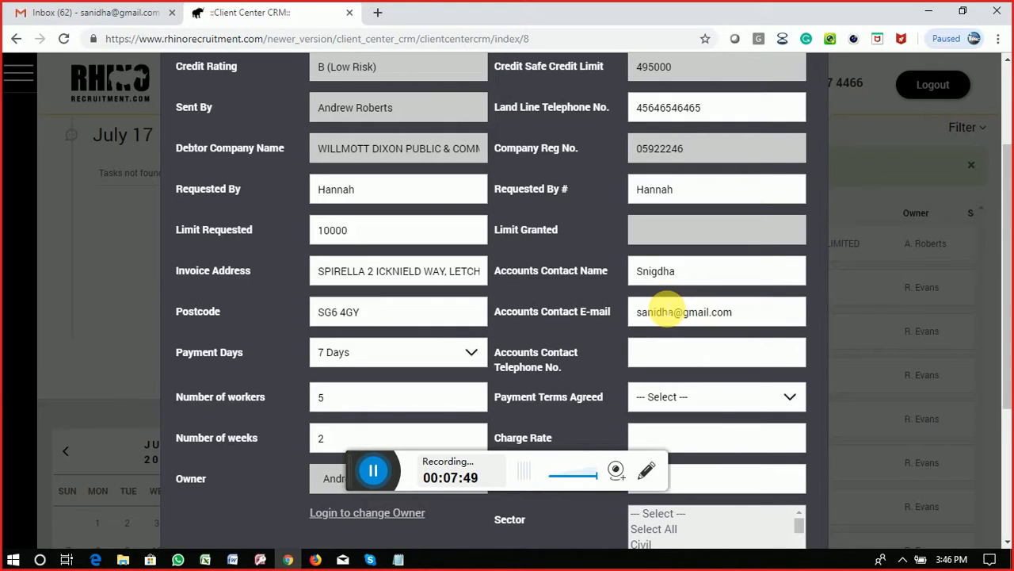
pyautogui.click(676, 356)
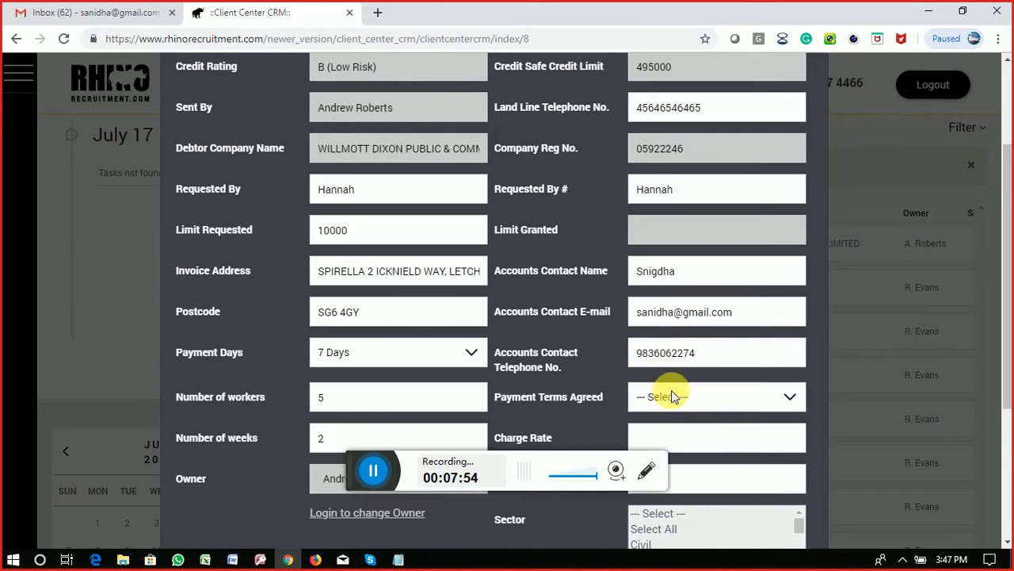
# Step: Set payment terms to DOI and select M&E and Freelance as the client's sectors
pyautogui.click(669, 399)
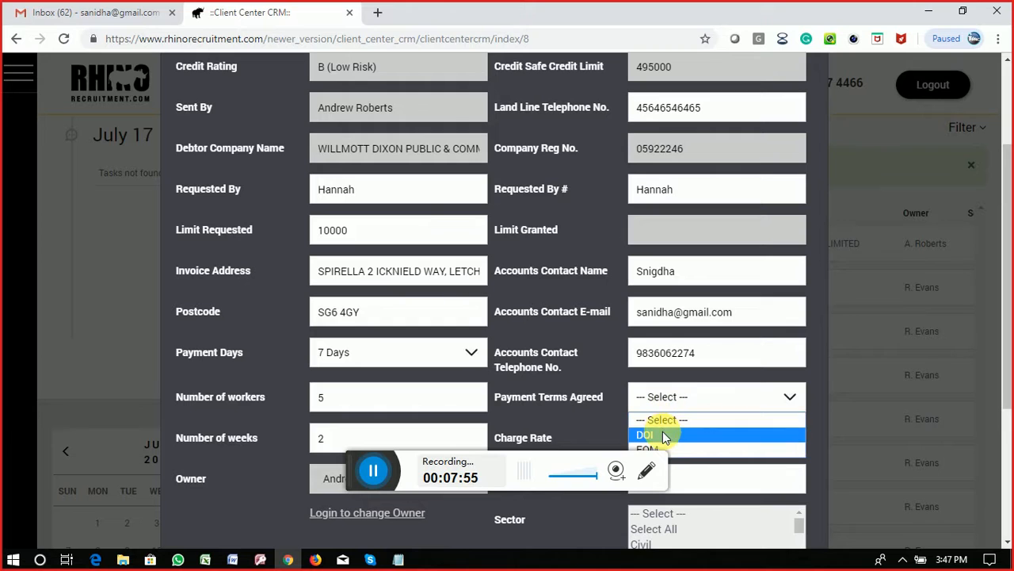
pyautogui.click(663, 433)
pyautogui.scroll(-3, 736, 480)
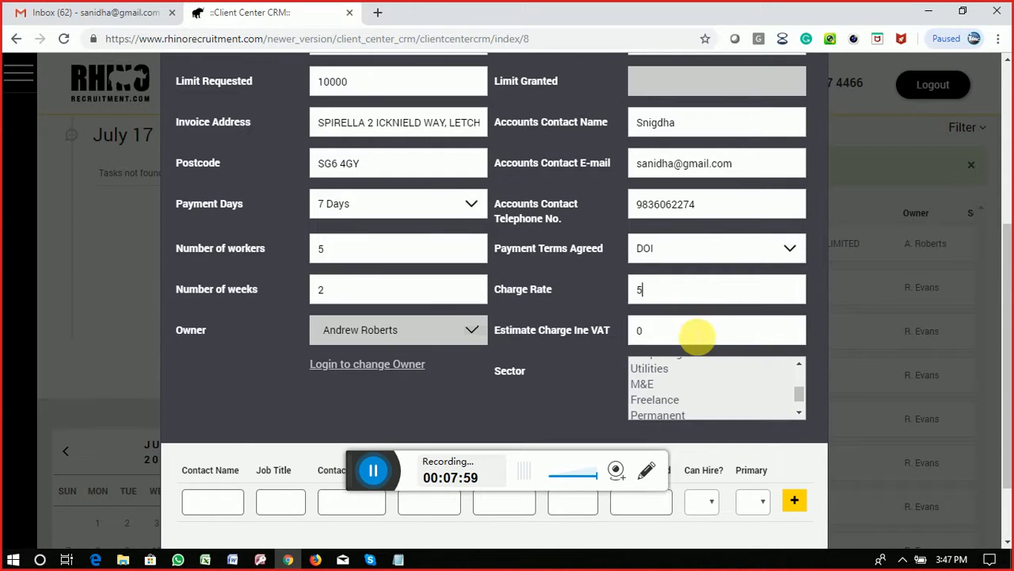
pyautogui.moveTo(697, 338); pyautogui.dragTo(611, 338)
pyautogui.click(715, 389)
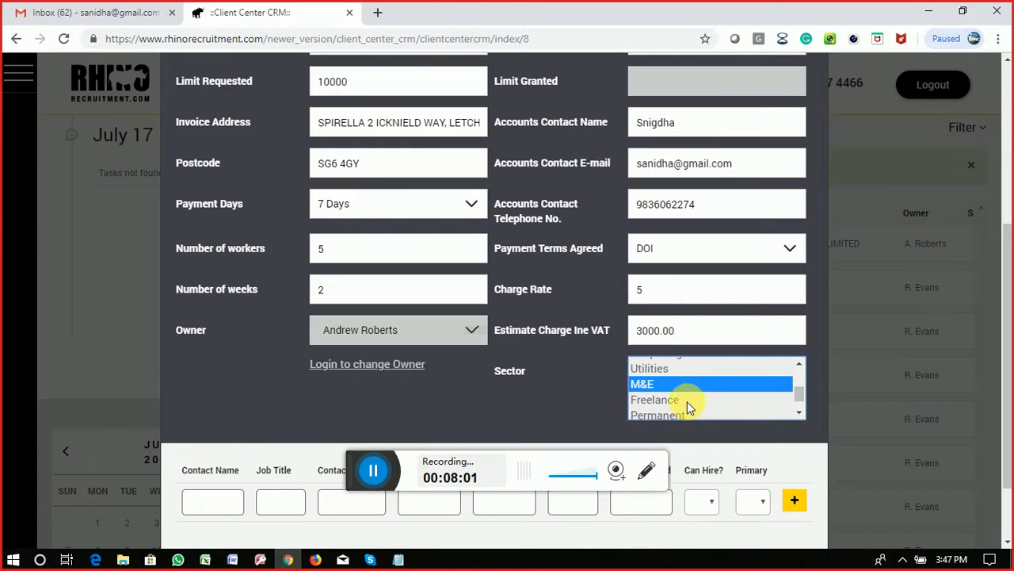
pyautogui.keyDown('ctrl'); pyautogui.click(688, 401); pyautogui.keyUp('ctrl')
pyautogui.scroll(-2, 227, 448)
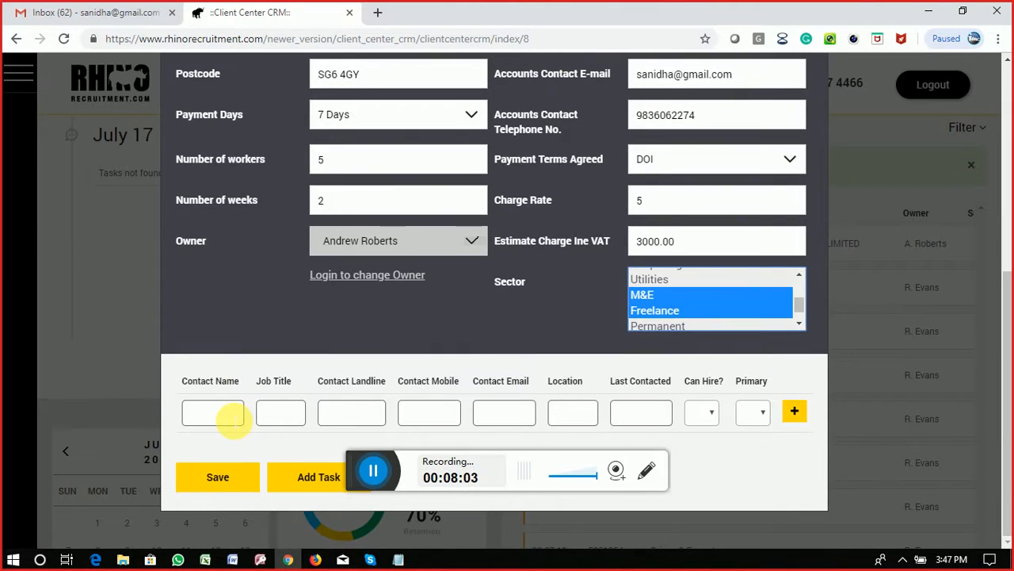
# Step: Add a London-based Developer contact who can hire and is the primary contact
pyautogui.click(210, 417)
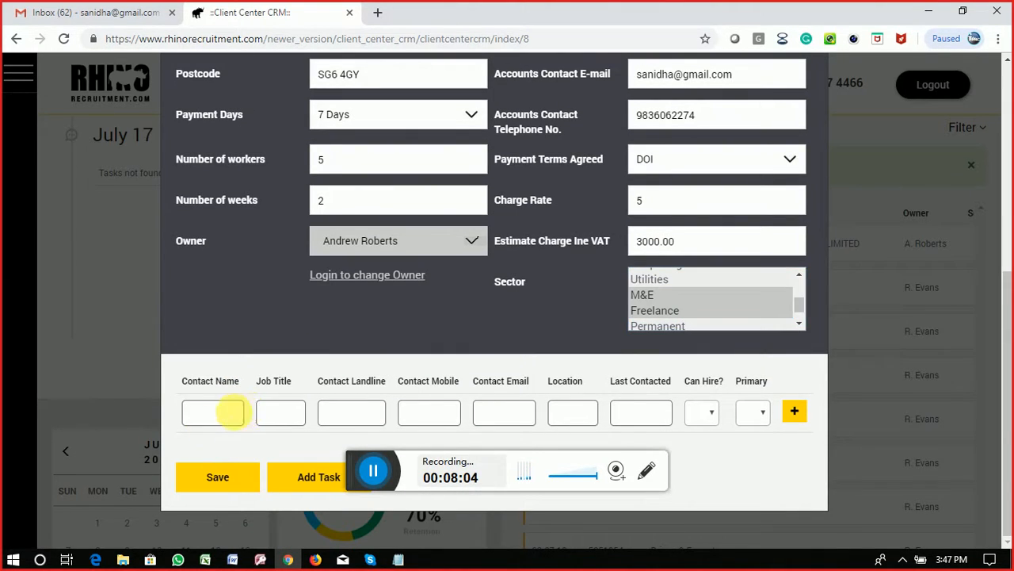
pyautogui.scroll(1, 309, 410)
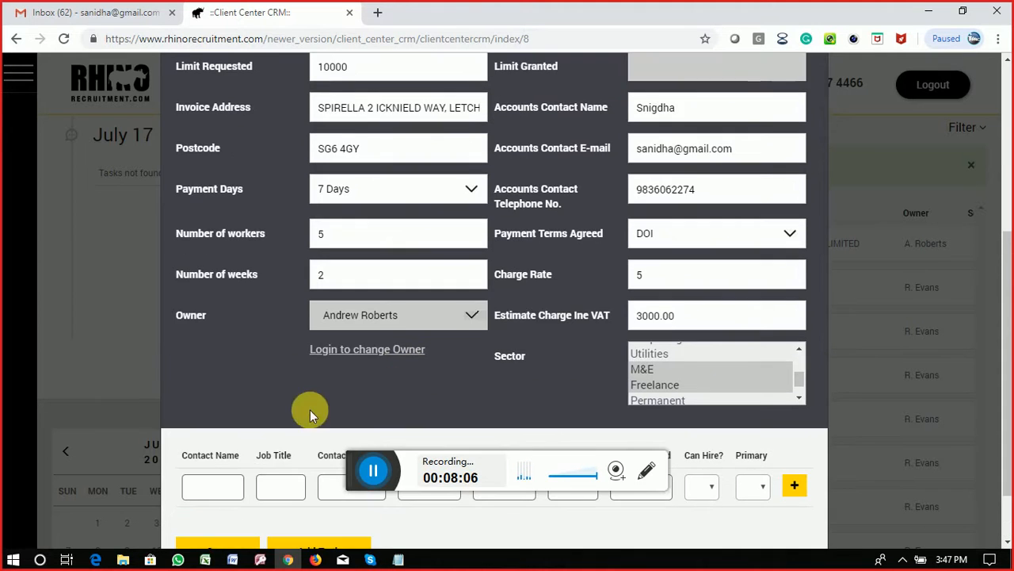
pyautogui.scroll(-1, 267, 480)
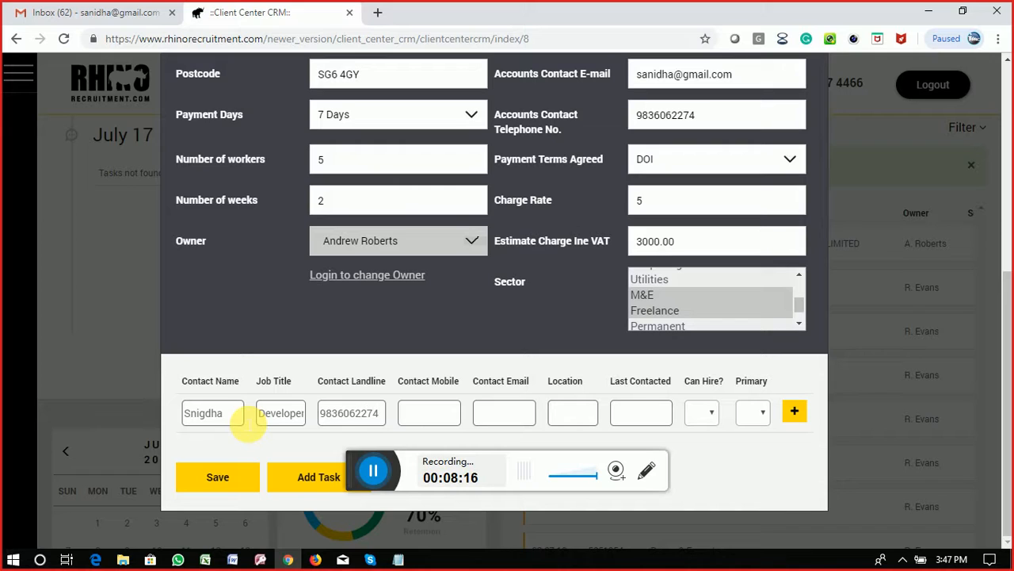
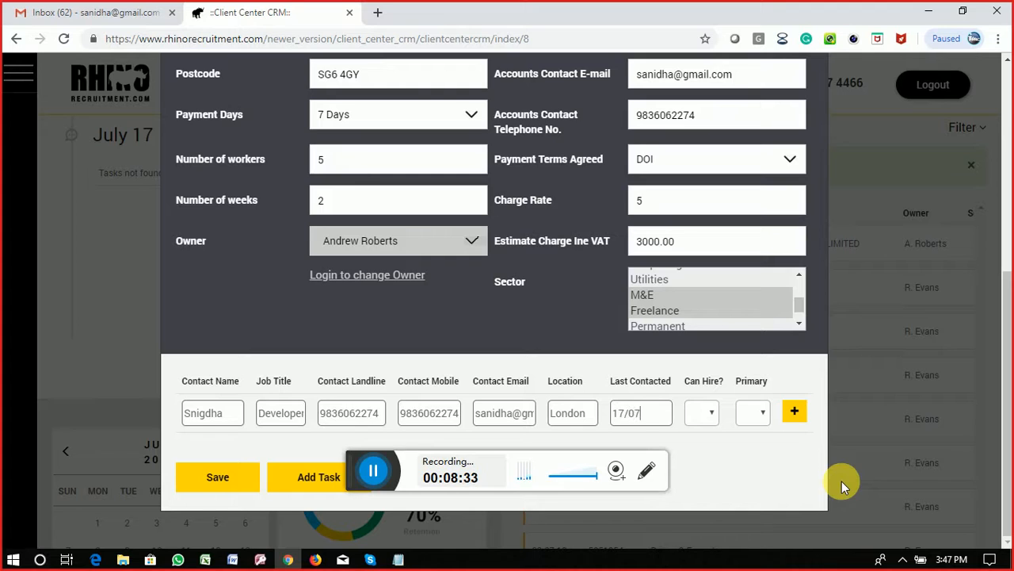
pyautogui.click(706, 413)
pyautogui.click(698, 447)
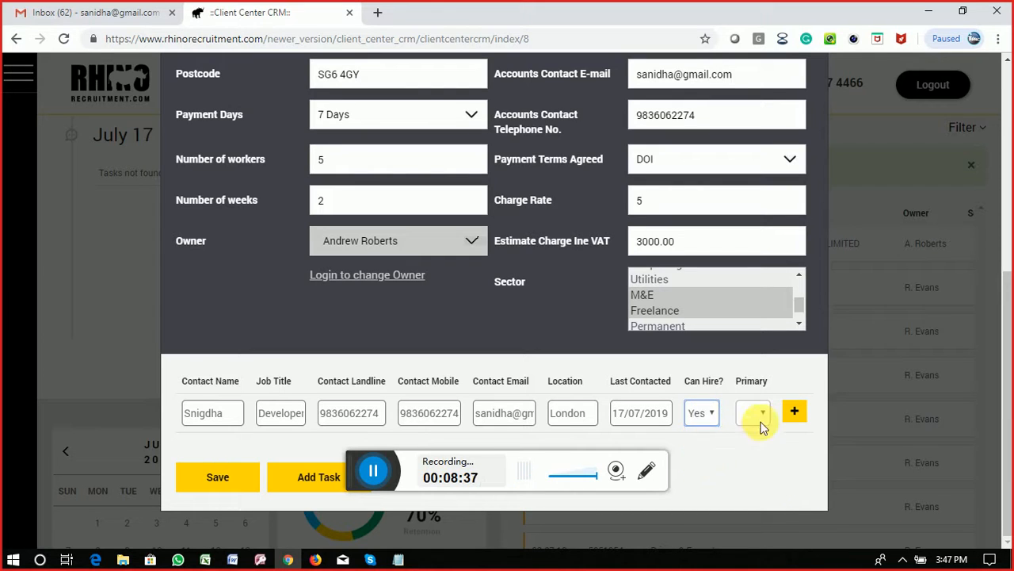
pyautogui.click(757, 413)
pyautogui.click(752, 449)
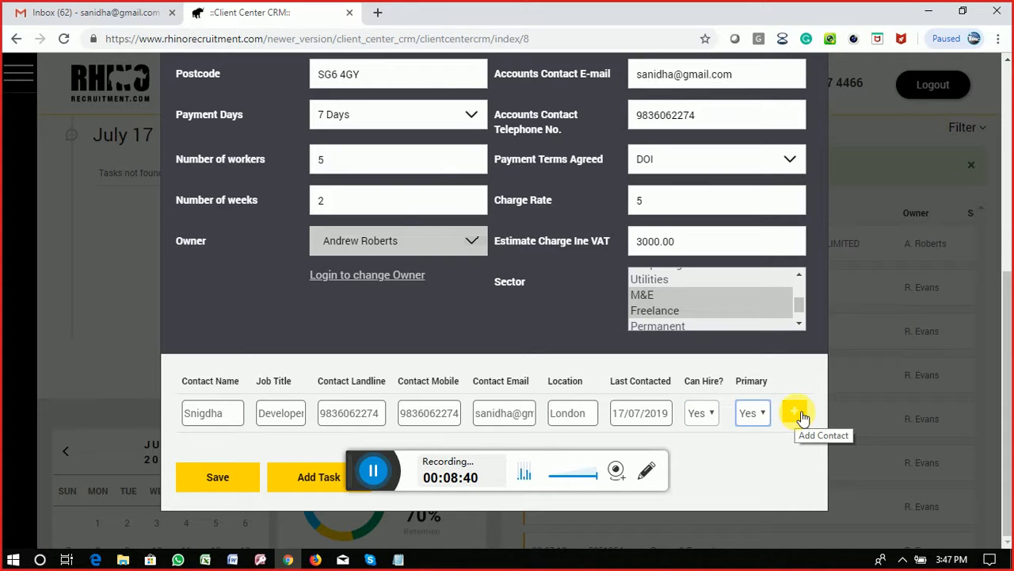
pyautogui.click(796, 412)
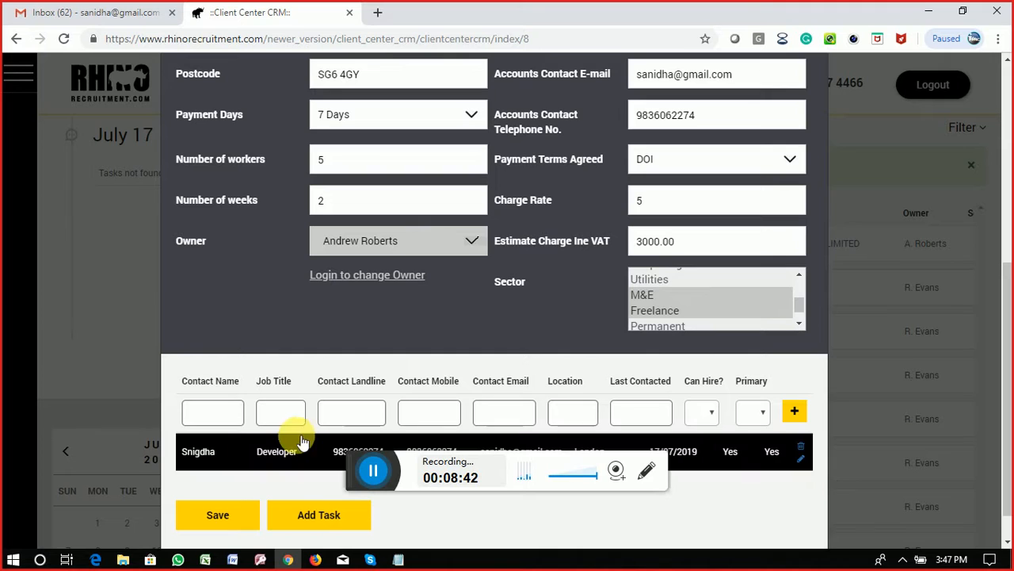
# Step: Reload the saved contact, correct its name, and update the contact row
pyautogui.scroll(-1, 788, 458)
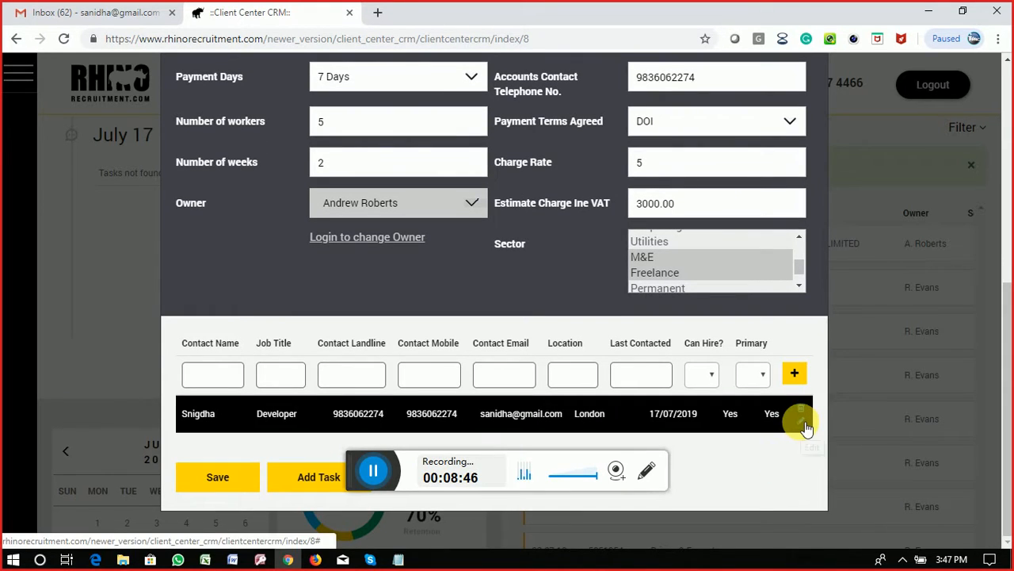
pyautogui.click(802, 422)
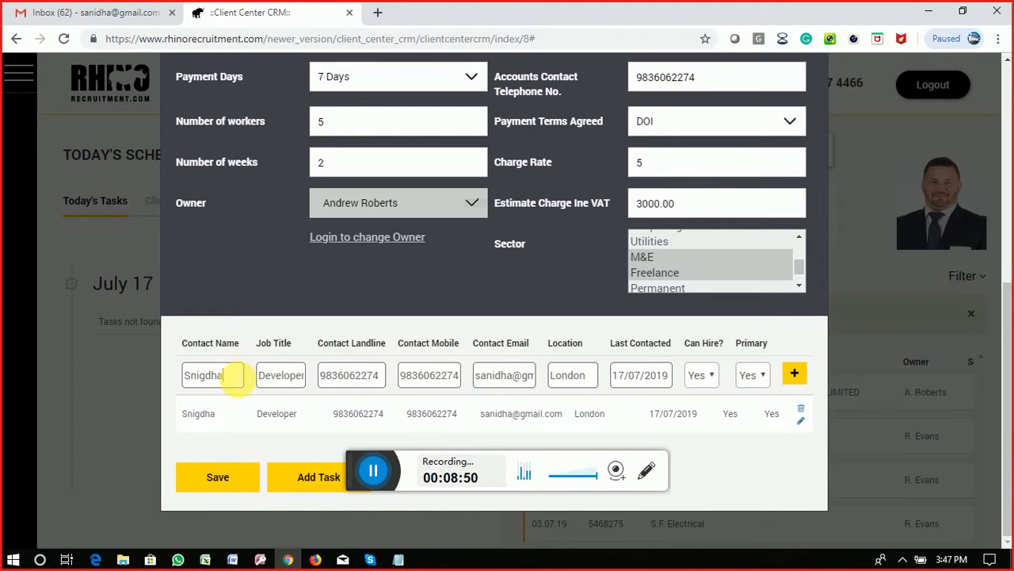
pyautogui.click(230, 374)
pyautogui.write('a')
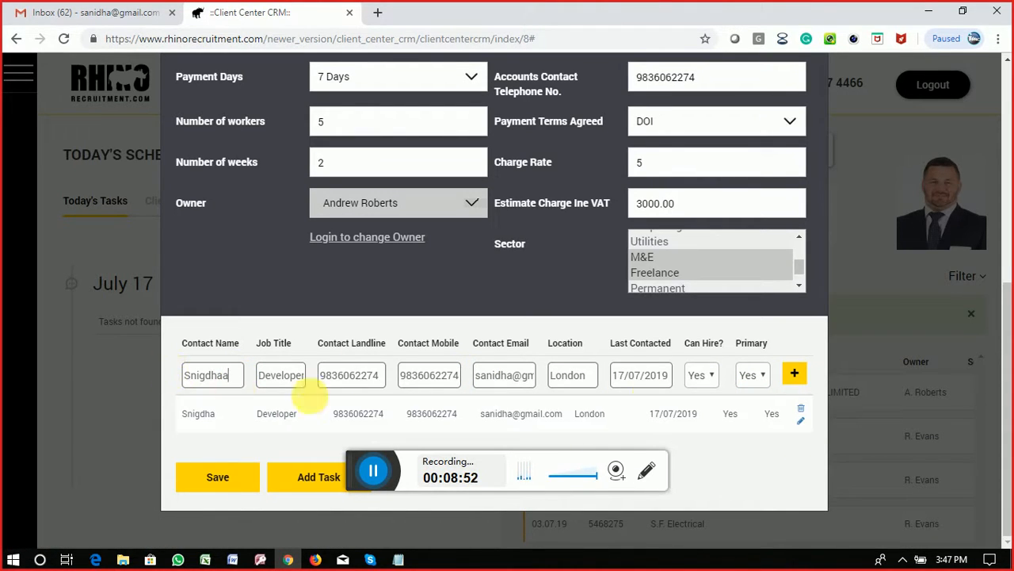
pyautogui.click(799, 376)
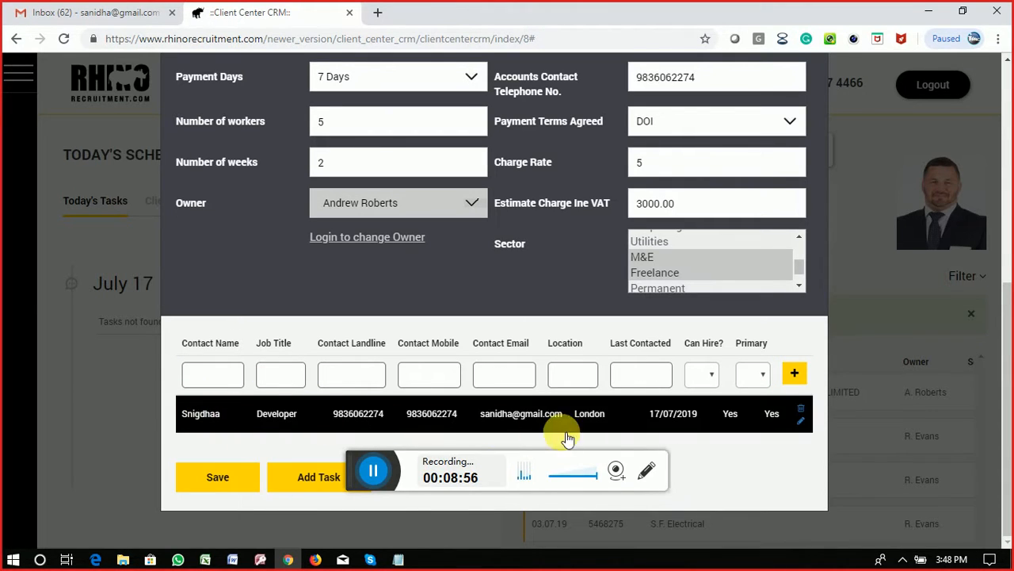
# Step: Save the credit request, confirm the Willmott Dixon record shows Sent for credit, and expand the menu
pyautogui.click(223, 483)
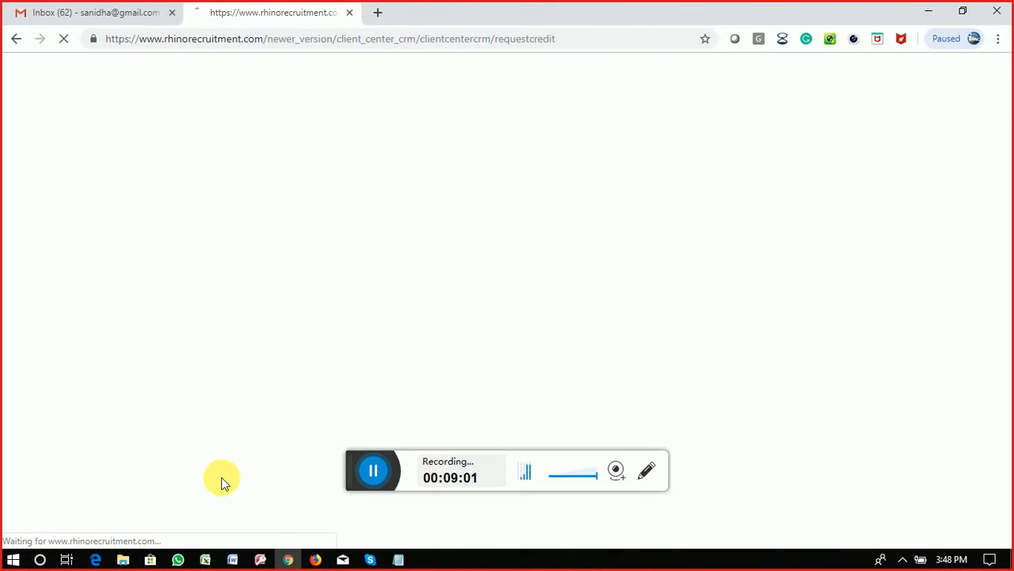
pyautogui.scroll(-3, 745, 341)
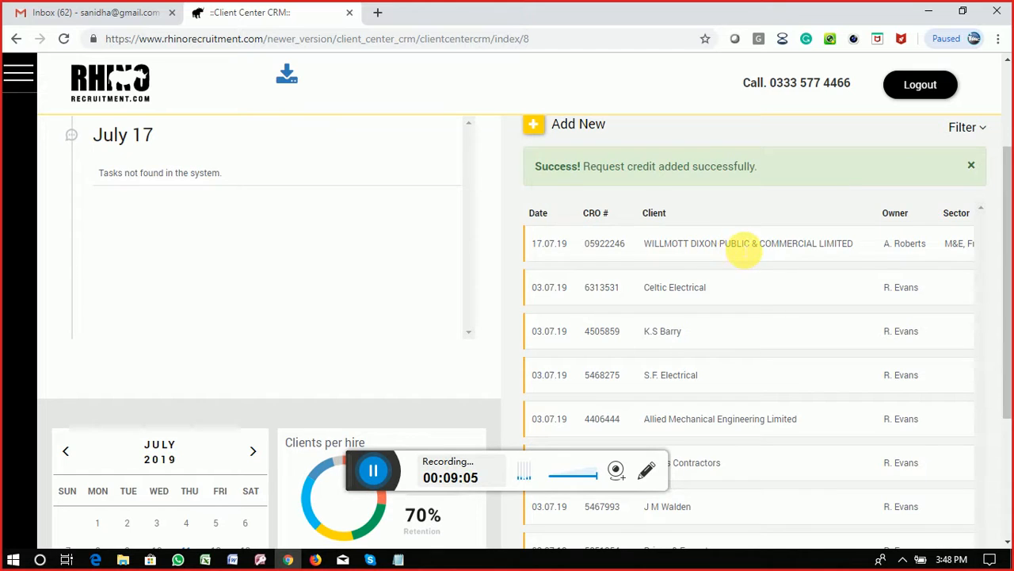
pyautogui.click(739, 245)
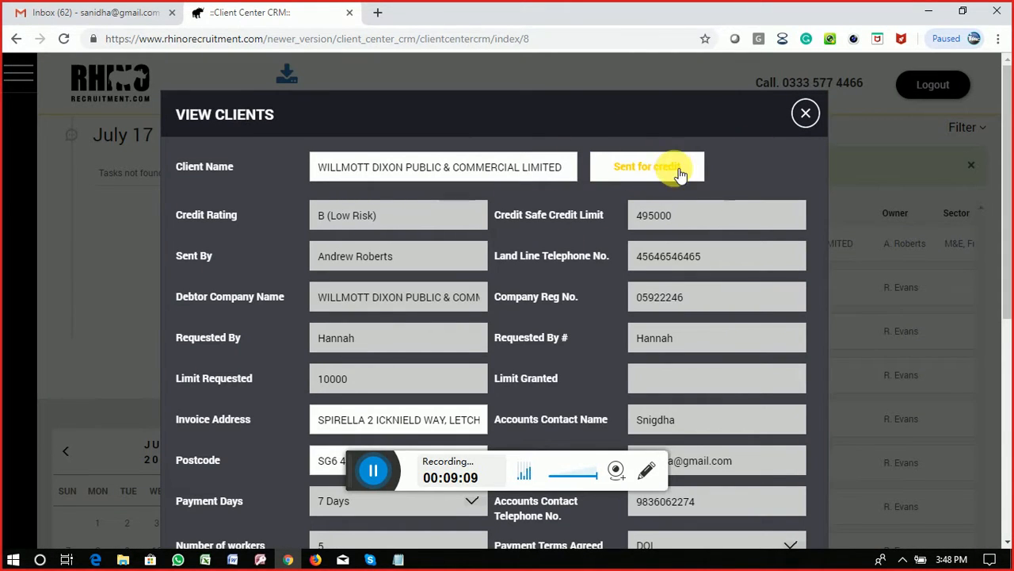
pyautogui.scroll(-2, 650, 267)
pyautogui.scroll(2, 763, 267)
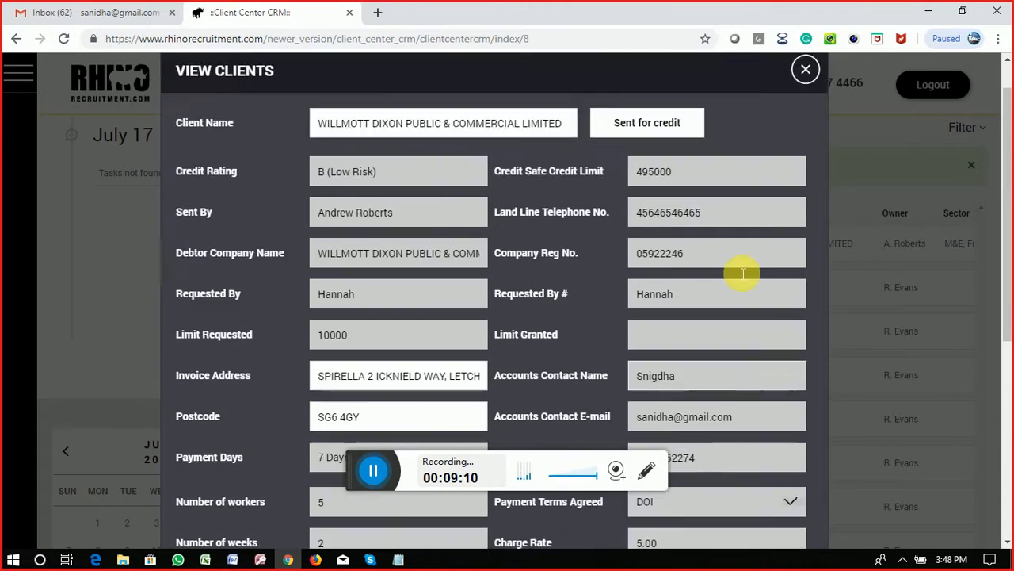
pyautogui.click(808, 117)
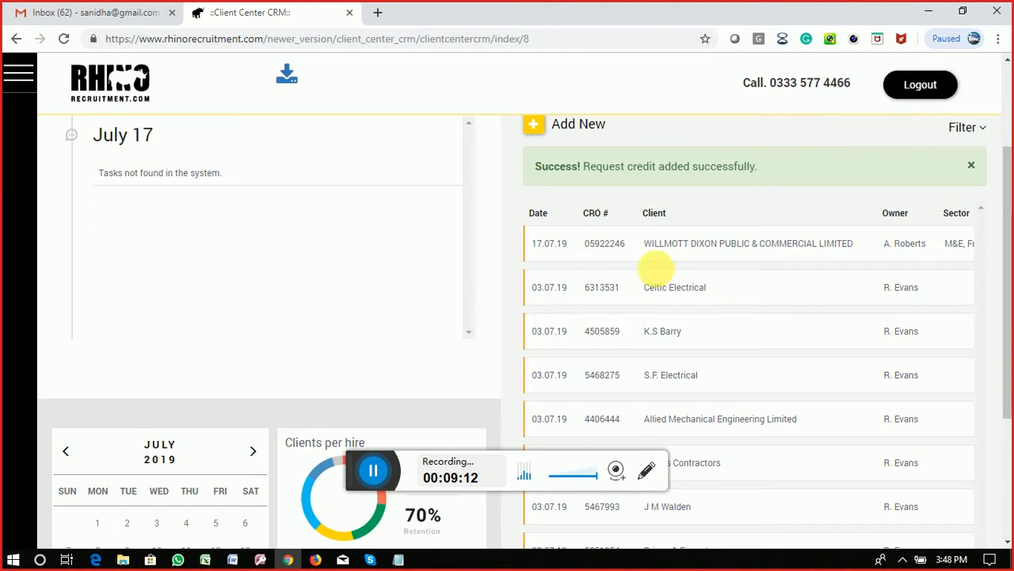
pyautogui.scroll(2, 351, 290)
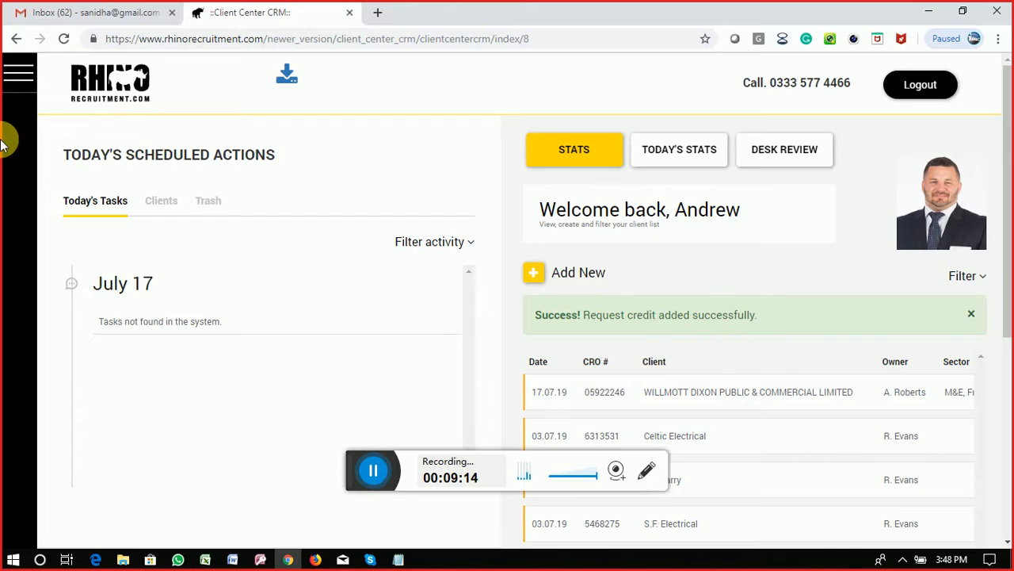
pyautogui.click(24, 84)
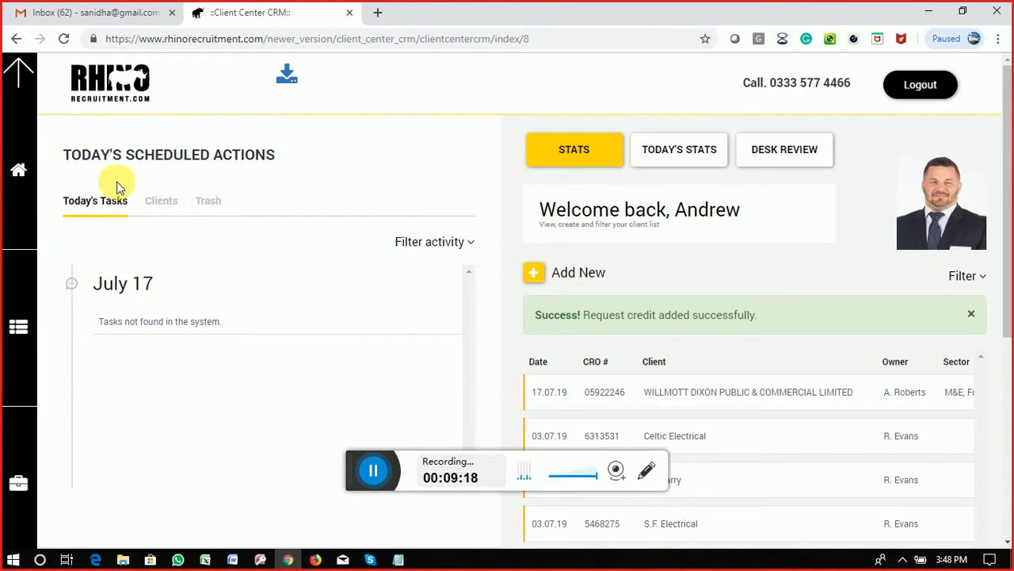
# Step: Go to the Rhino Recruitment home page and log out of the staff account
pyautogui.click(24, 323)
pyautogui.click(20, 174)
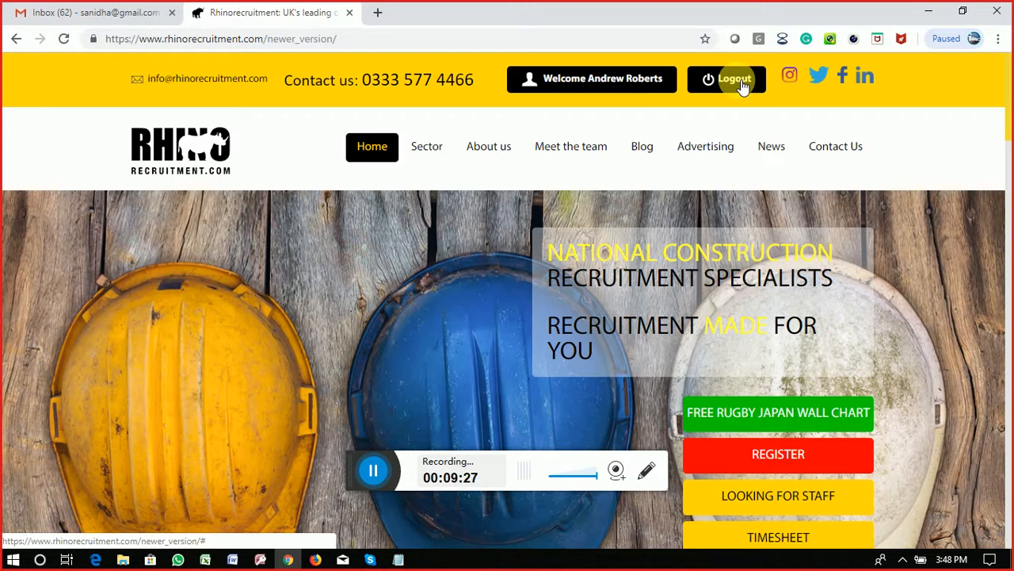
pyautogui.click(743, 87)
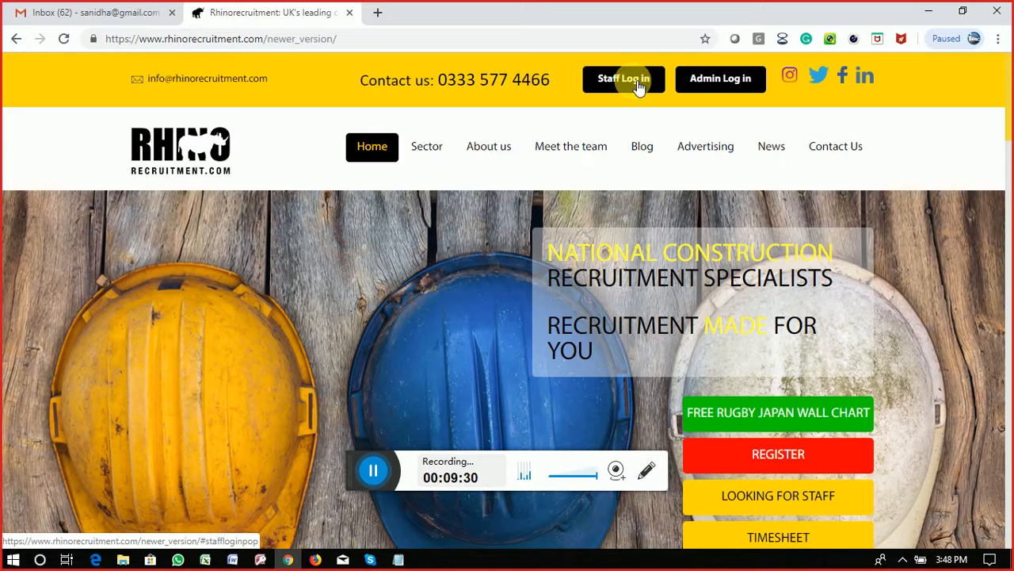
# Step: Log back in as staff with the saved username and the password copied from the notes
pyautogui.click(640, 81)
pyautogui.click(577, 194)
pyautogui.click(565, 228)
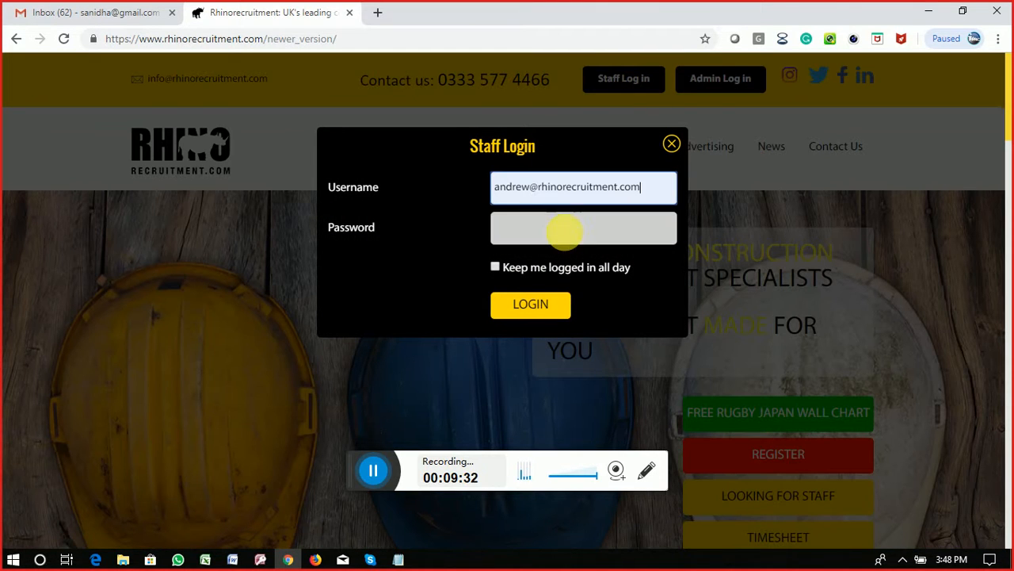
pyautogui.click(549, 240)
pyautogui.click(307, 561)
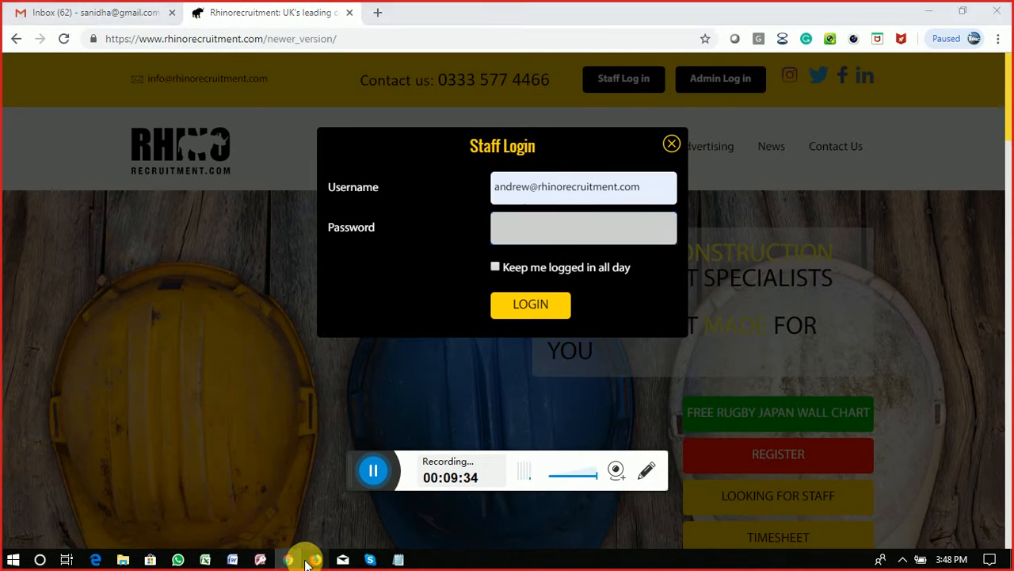
pyautogui.moveTo(425, 315); pyautogui.dragTo(331, 325)
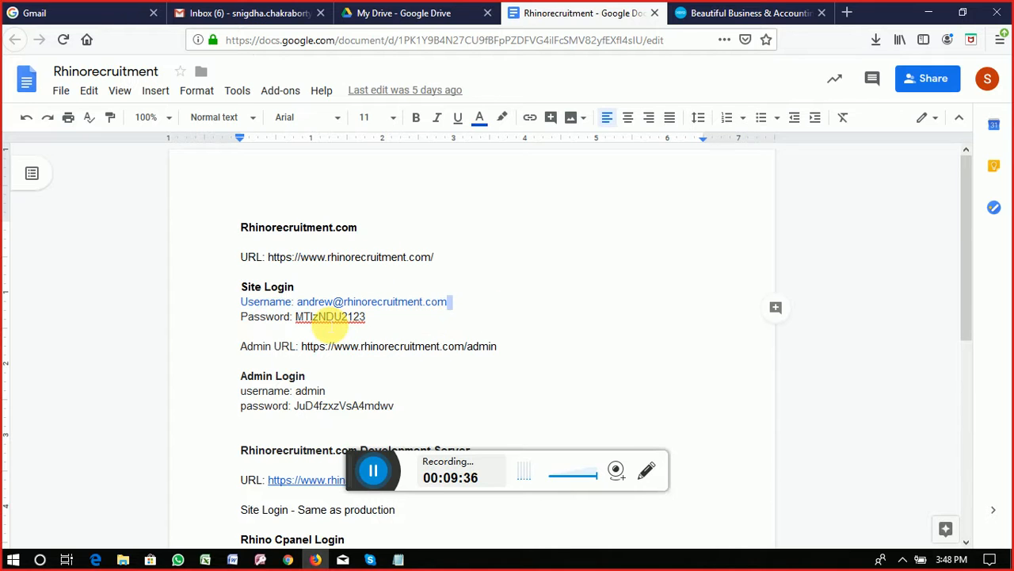
pyautogui.doubleClick(330, 317)
pyautogui.click(288, 560)
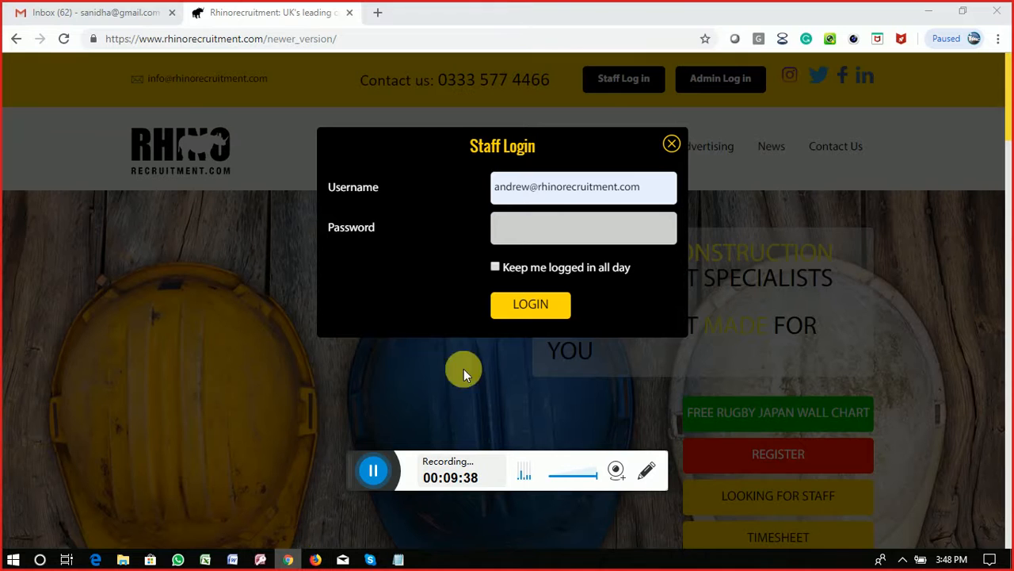
pyautogui.hotkey('ctrl', 'v')
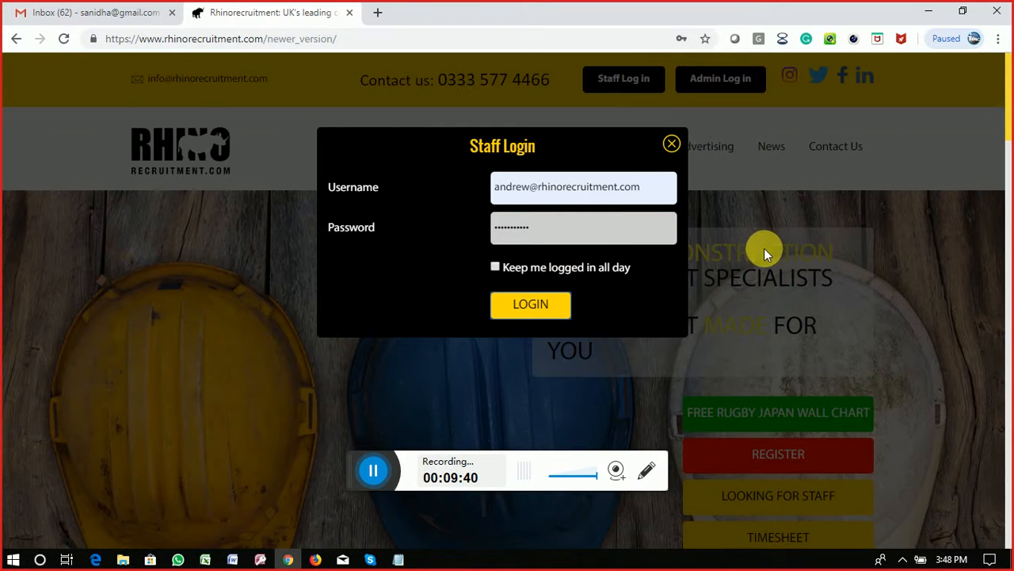
pyautogui.press('Return')
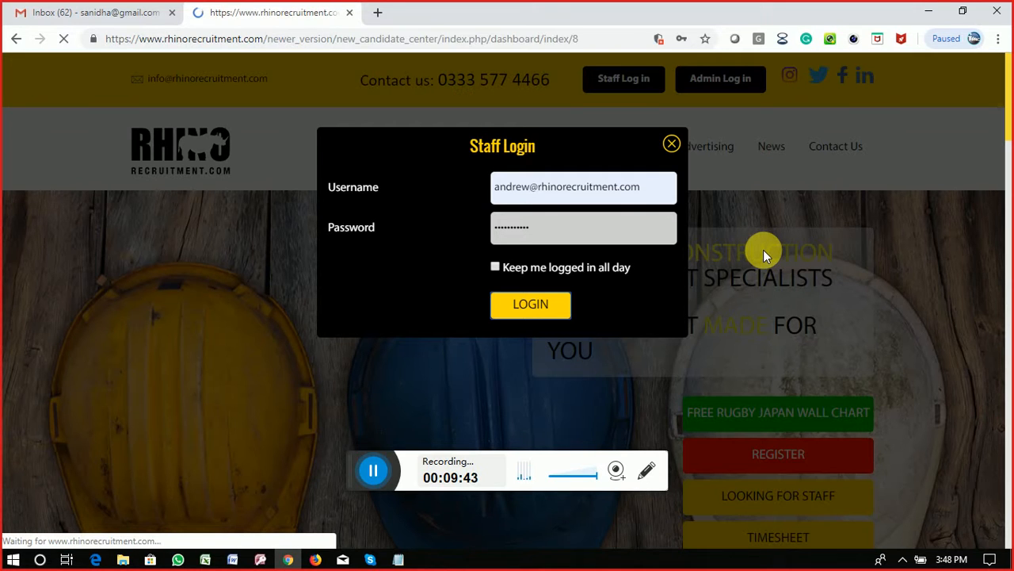
pyautogui.scroll(-2, 632, 282)
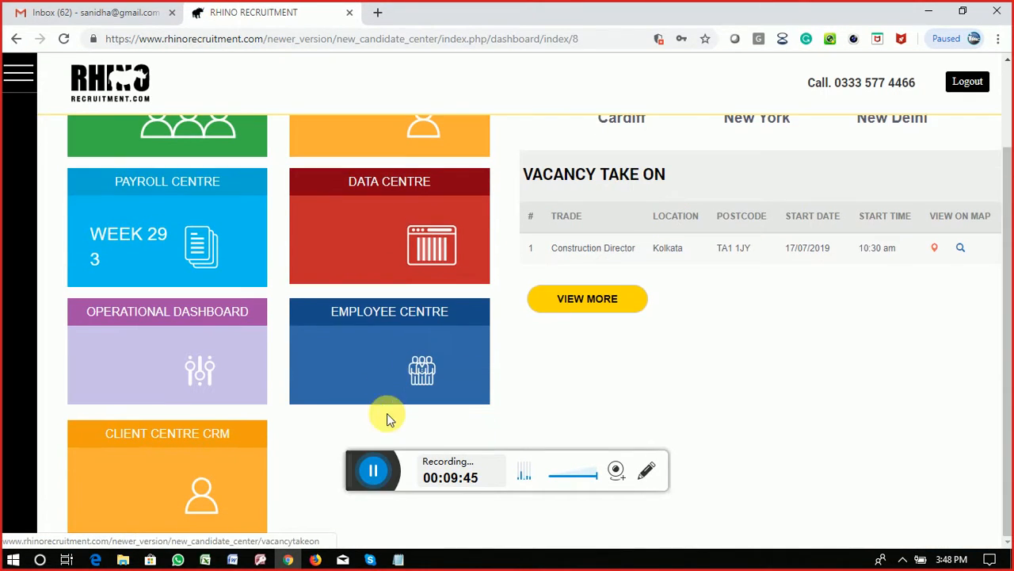
pyautogui.scroll(2, 365, 289)
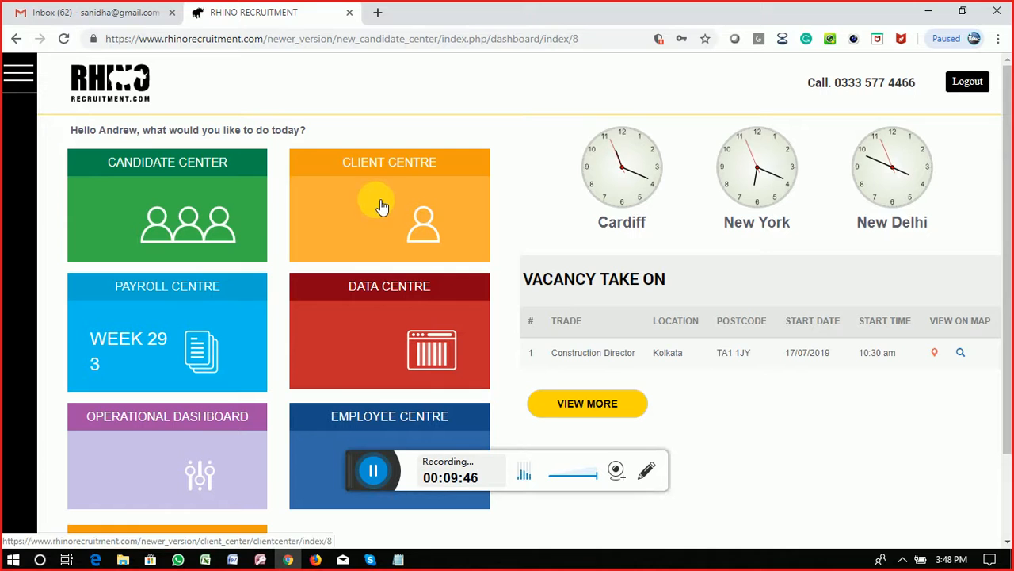
# Step: Open the Client Centre, browse the aged debt overview and client list, and focus Company Name
pyautogui.click(379, 214)
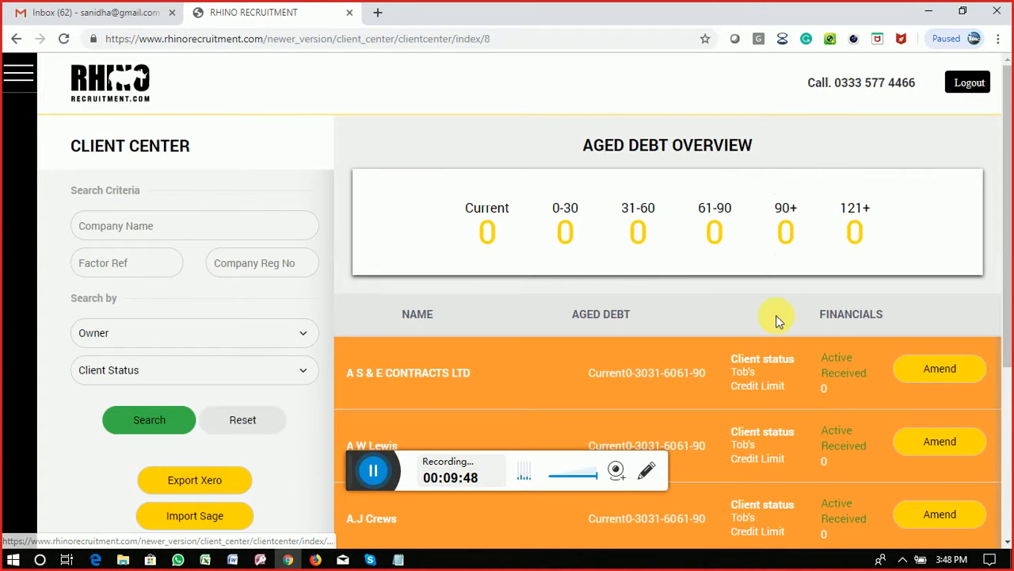
pyautogui.scroll(-5, 777, 319)
pyautogui.scroll(-2, 784, 322)
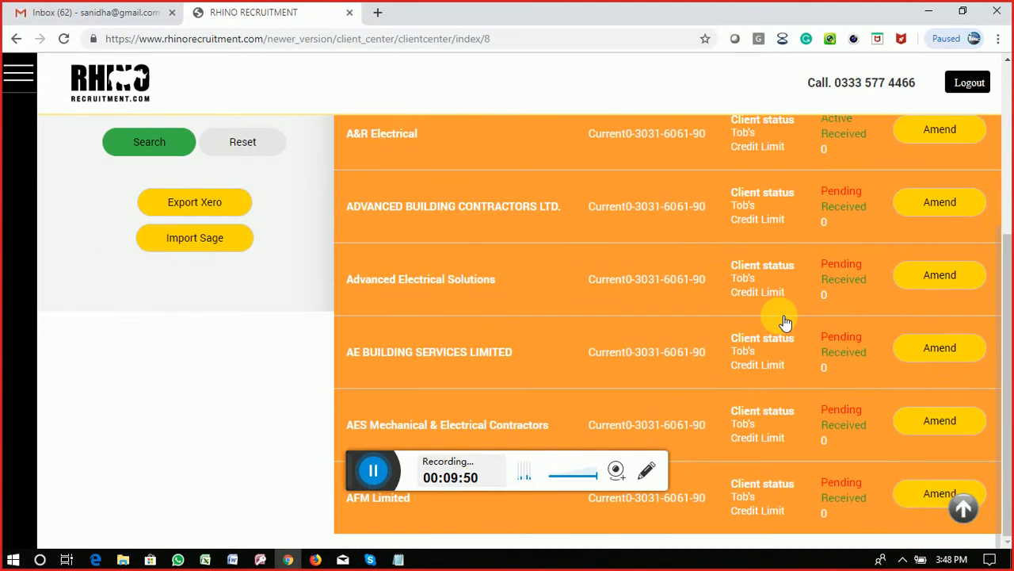
pyautogui.scroll(3, 784, 322)
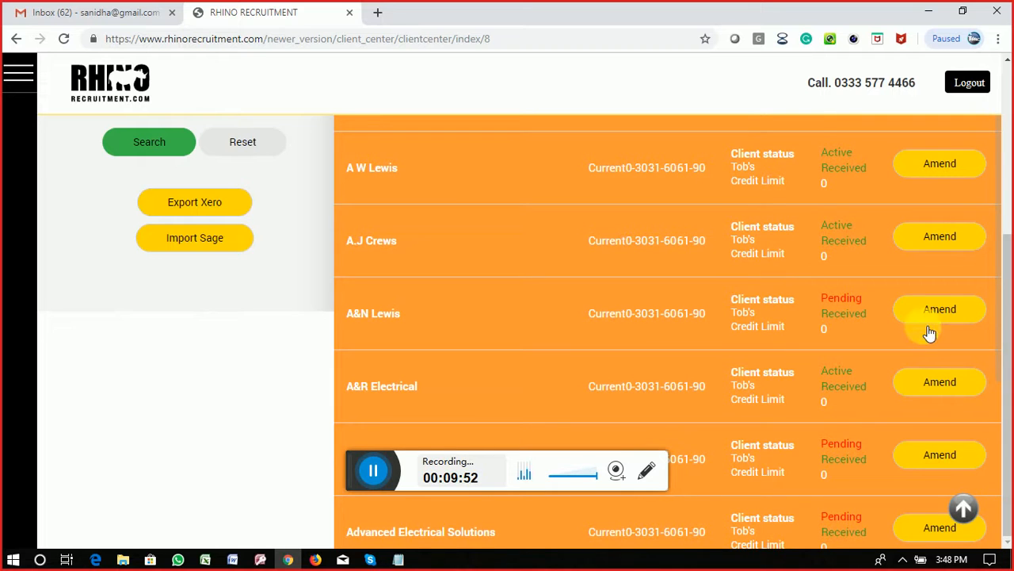
pyautogui.moveTo(1005, 356); pyautogui.dragTo(1011, 400)
pyautogui.scroll(-3, 706, 268)
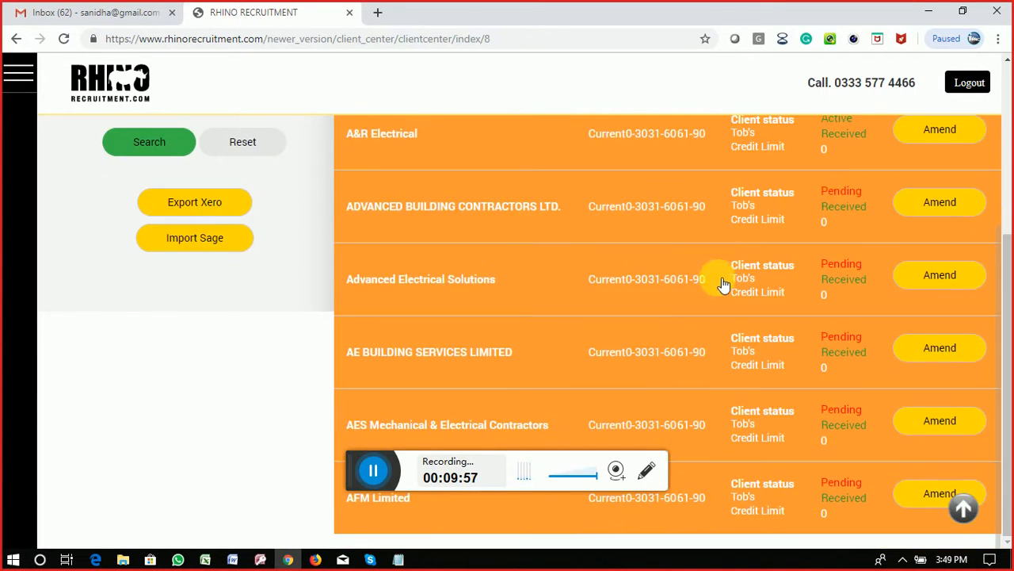
pyautogui.scroll(3, 741, 424)
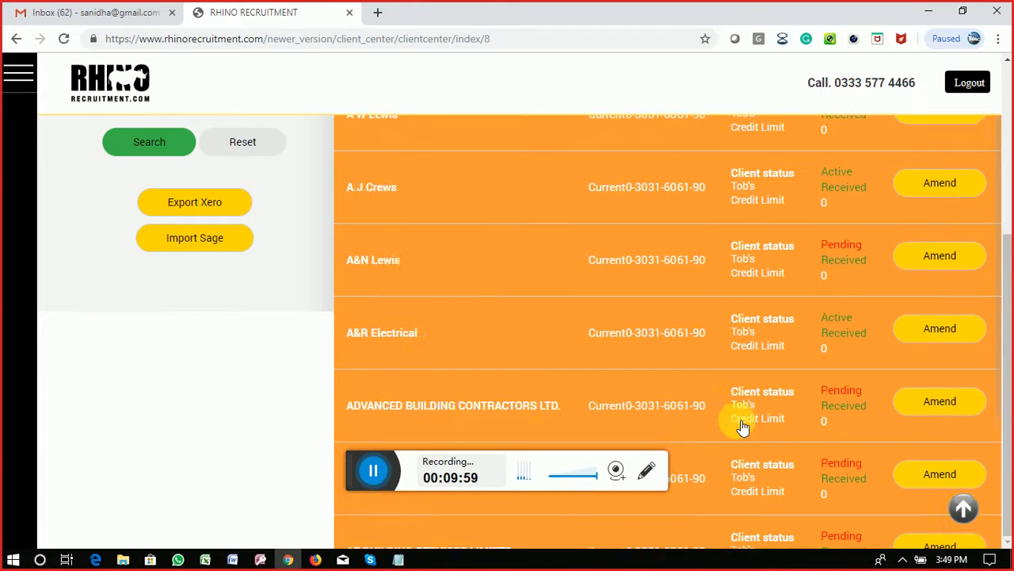
pyautogui.scroll(1, 1006, 237)
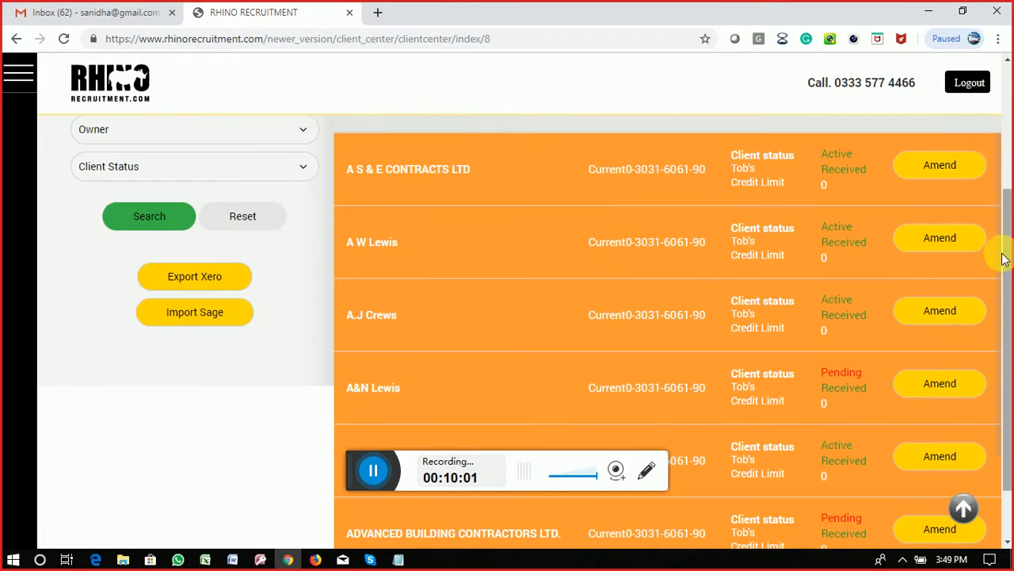
pyautogui.moveTo(1006, 230); pyautogui.dragTo(1003, 101)
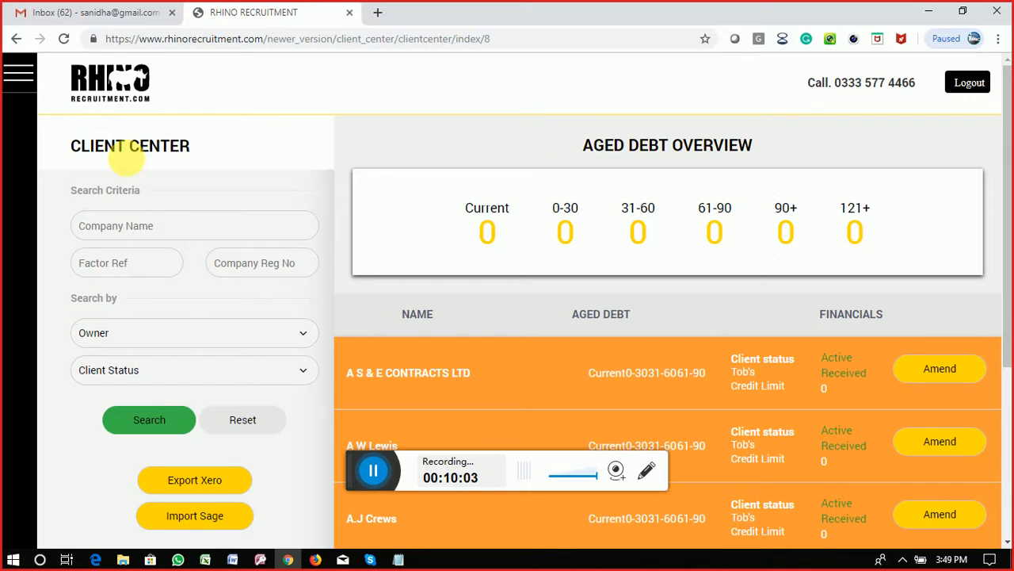
pyautogui.click(140, 230)
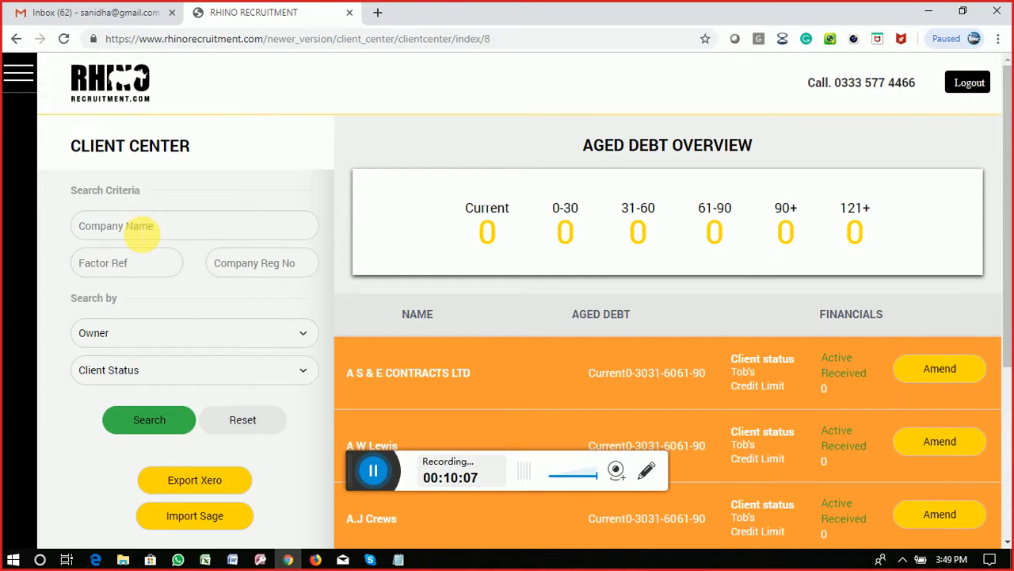
# Step: Copy the company name WILLMOTT DIXON PUBLIC & COMMERCIAL LIMITED from the Skype call chat
pyautogui.click(370, 560)
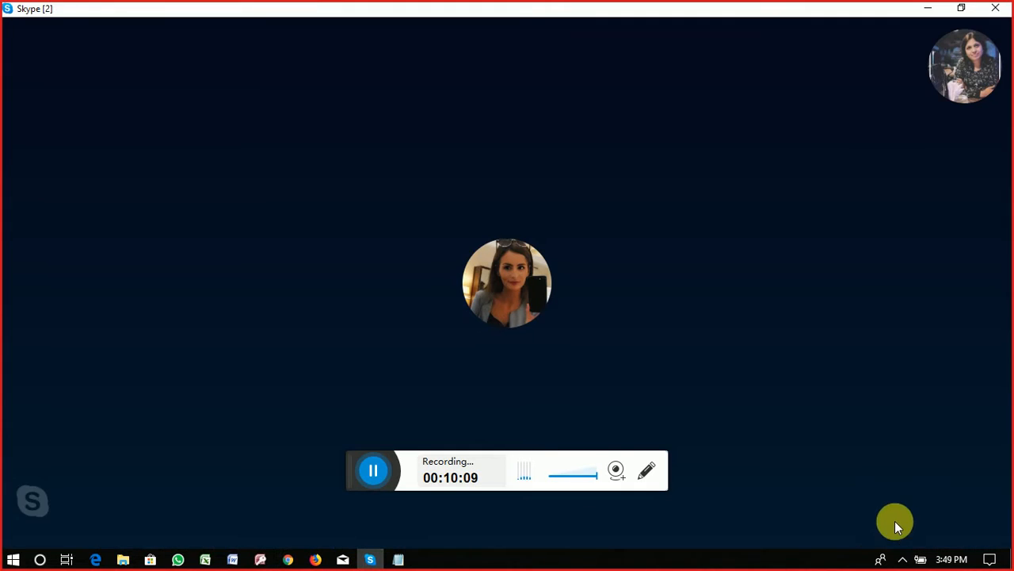
pyautogui.moveTo(905, 516)
pyautogui.click(828, 501)
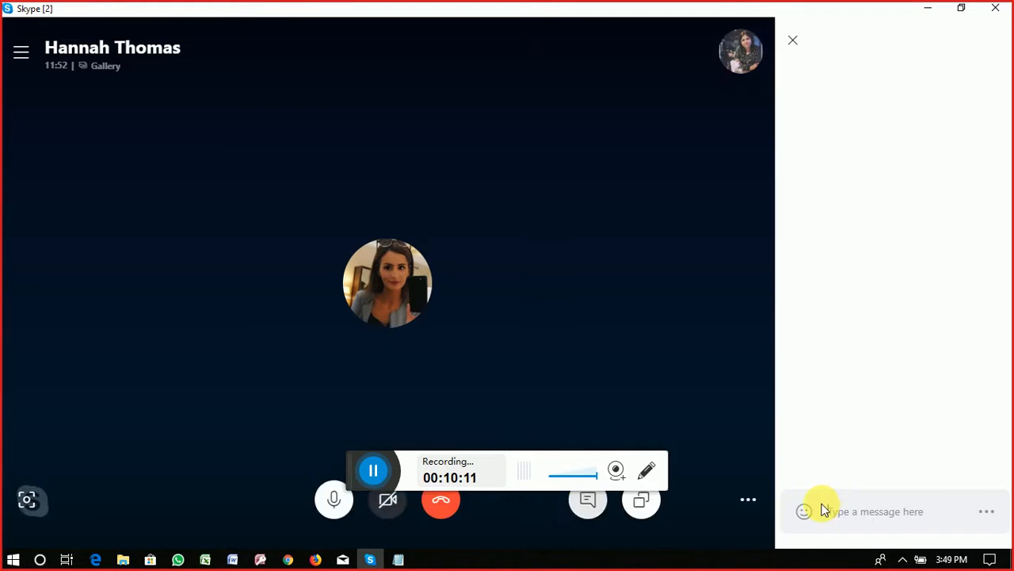
pyautogui.moveTo(937, 406); pyautogui.dragTo(815, 389)
pyautogui.hotkey('ctrl', 'c')
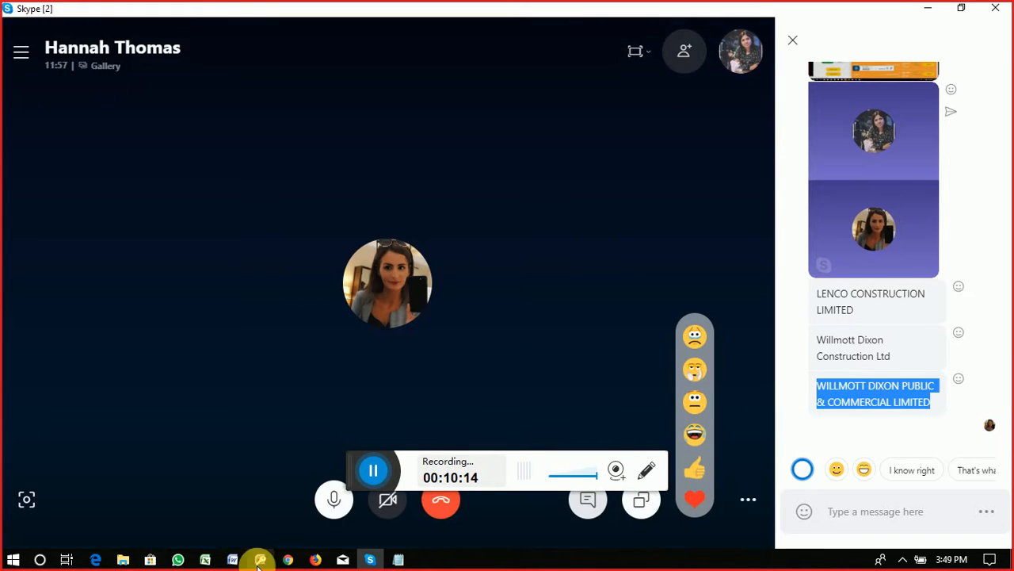
pyautogui.click(288, 559)
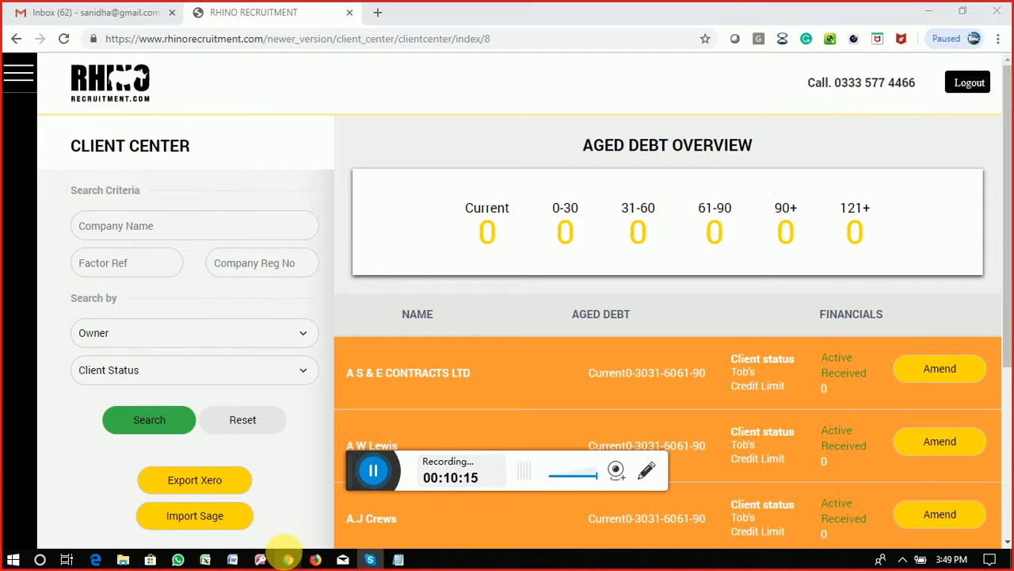
# Step: Search Company Name for WILLMOTT DIXON PUBLIC & COMMERCIAL LIMITED and open its record for amending
pyautogui.click(159, 229)
pyautogui.hotkey('ctrl', 'v')
pyautogui.click(157, 423)
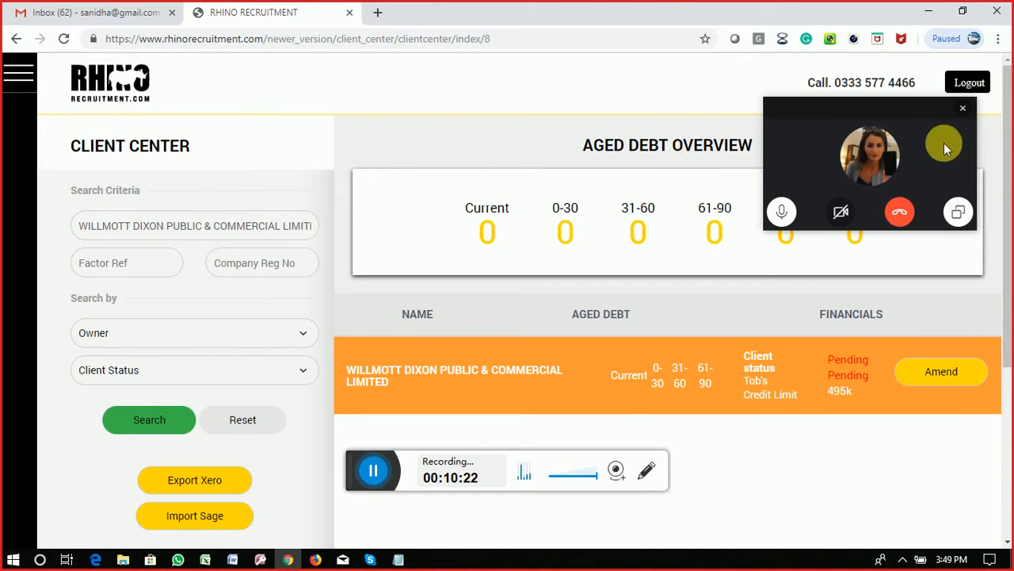
pyautogui.click(965, 110)
pyautogui.click(947, 372)
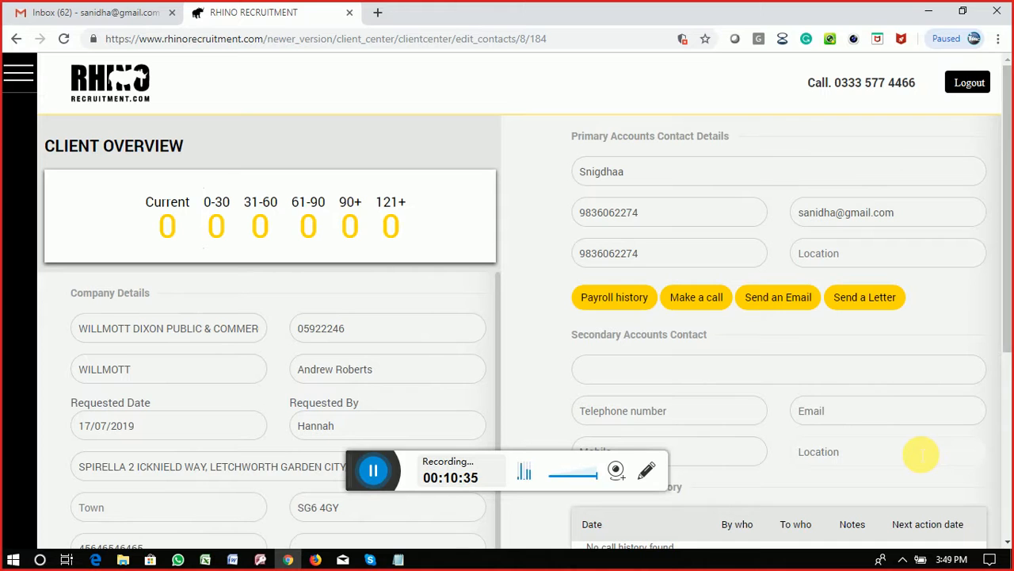
# Step: Change the client's status from Inactive to Active and submit the record
pyautogui.scroll(-2, 920, 454)
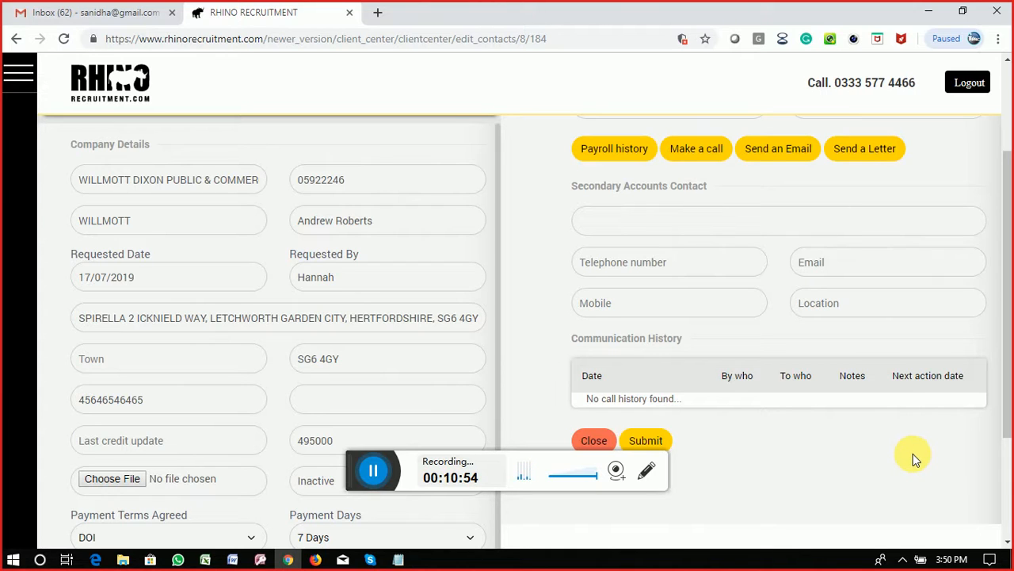
pyautogui.scroll(-2, 913, 453)
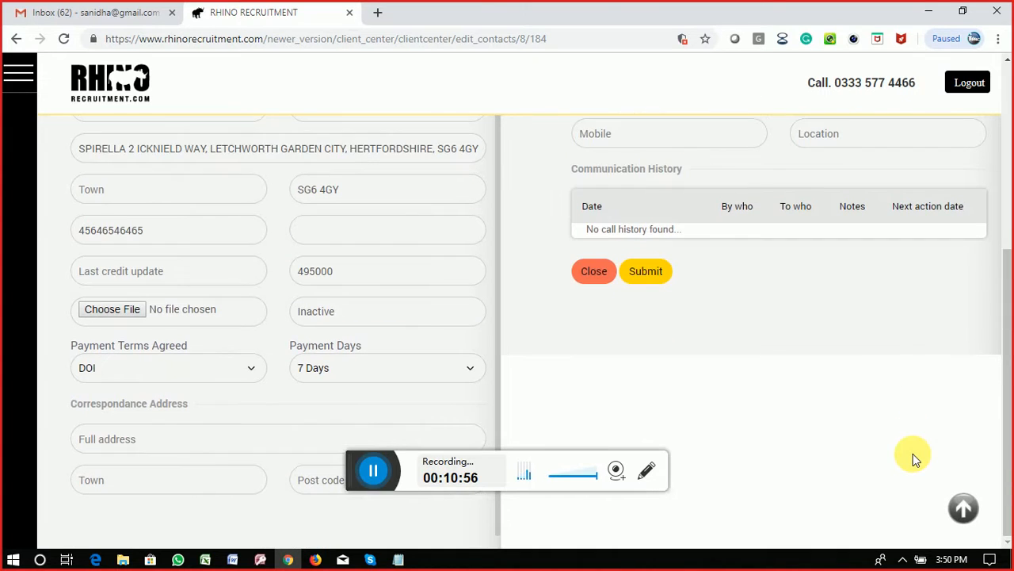
pyautogui.click(406, 311)
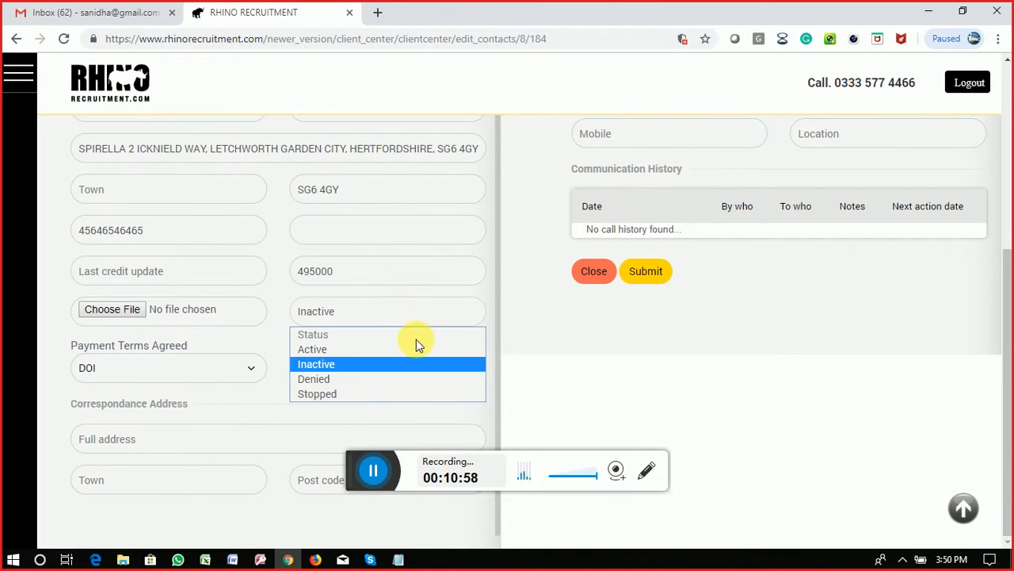
pyautogui.click(363, 349)
pyautogui.scroll(4, 717, 421)
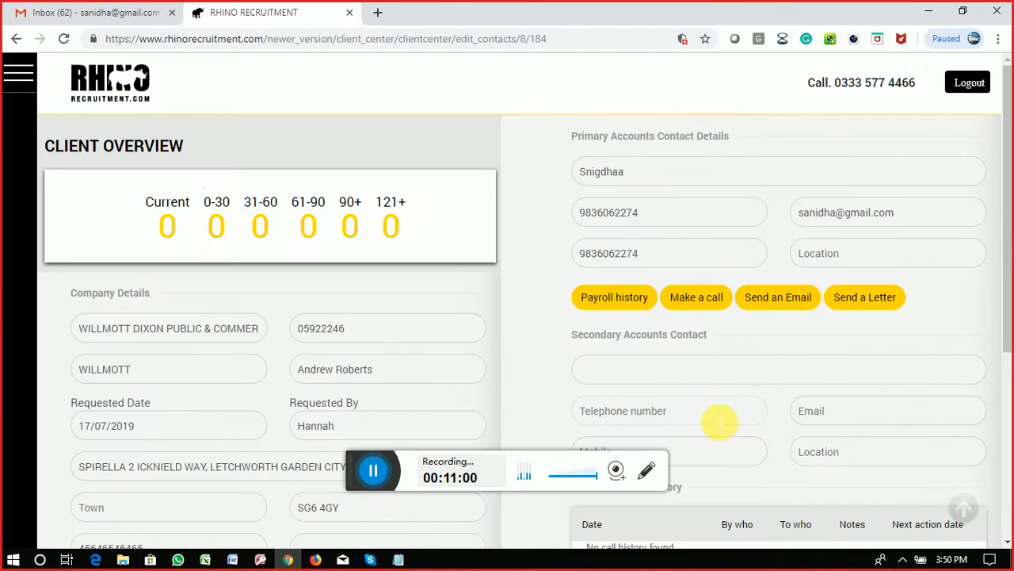
pyautogui.scroll(-4, 637, 182)
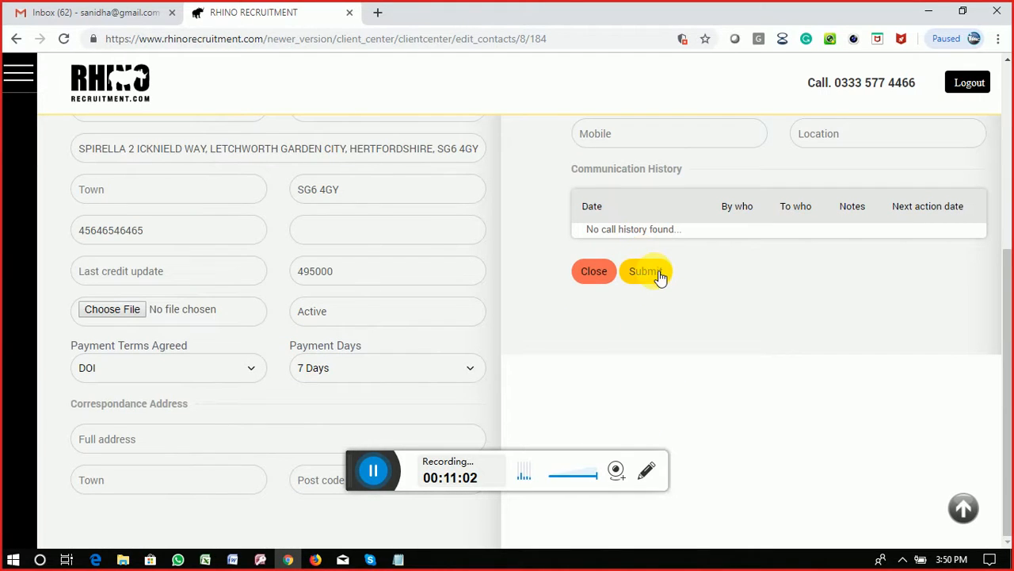
pyautogui.click(660, 274)
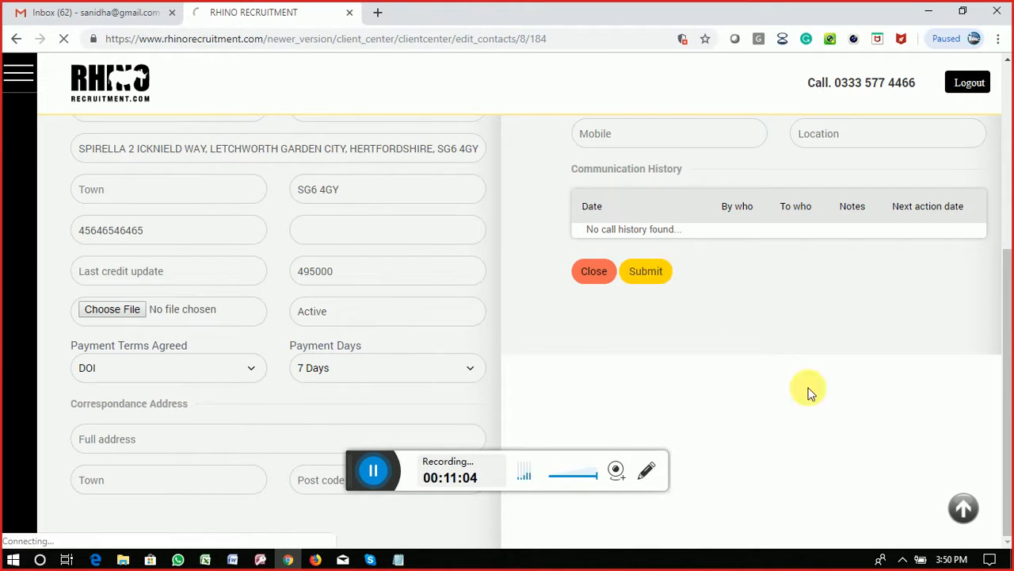
pyautogui.scroll(4, 618, 312)
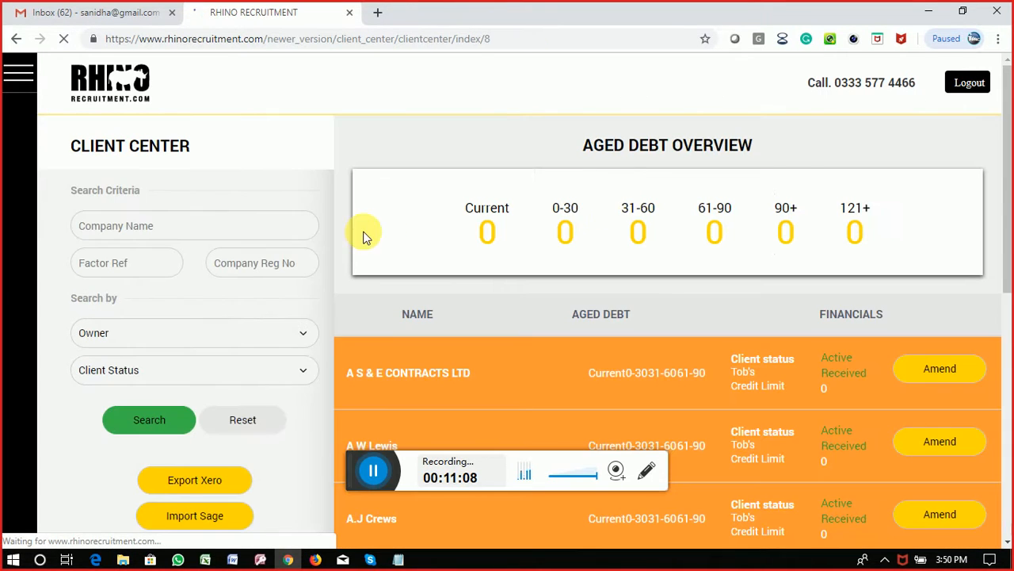
pyautogui.scroll(-3, 670, 294)
pyautogui.scroll(-3, 720, 336)
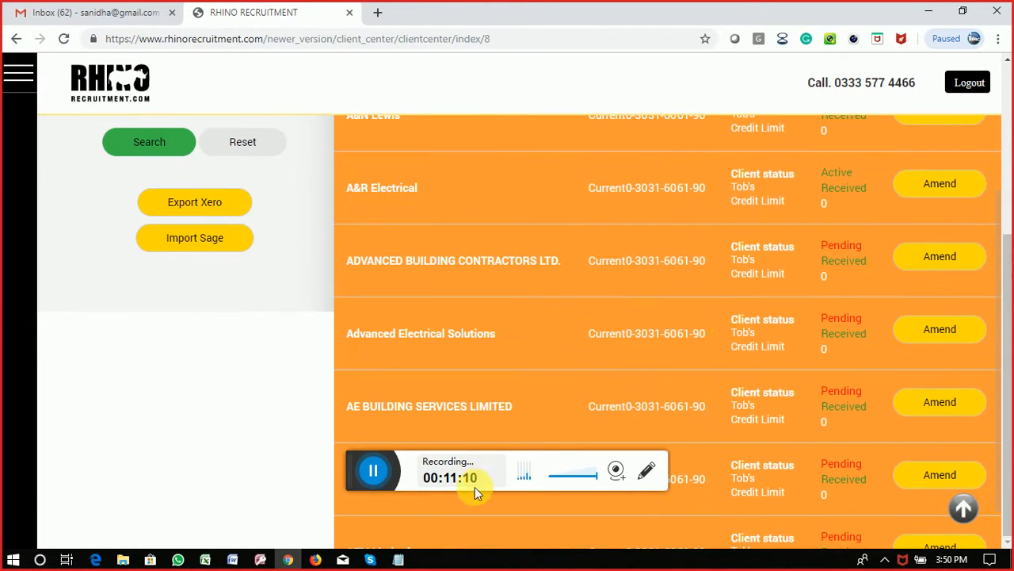
pyautogui.click(315, 560)
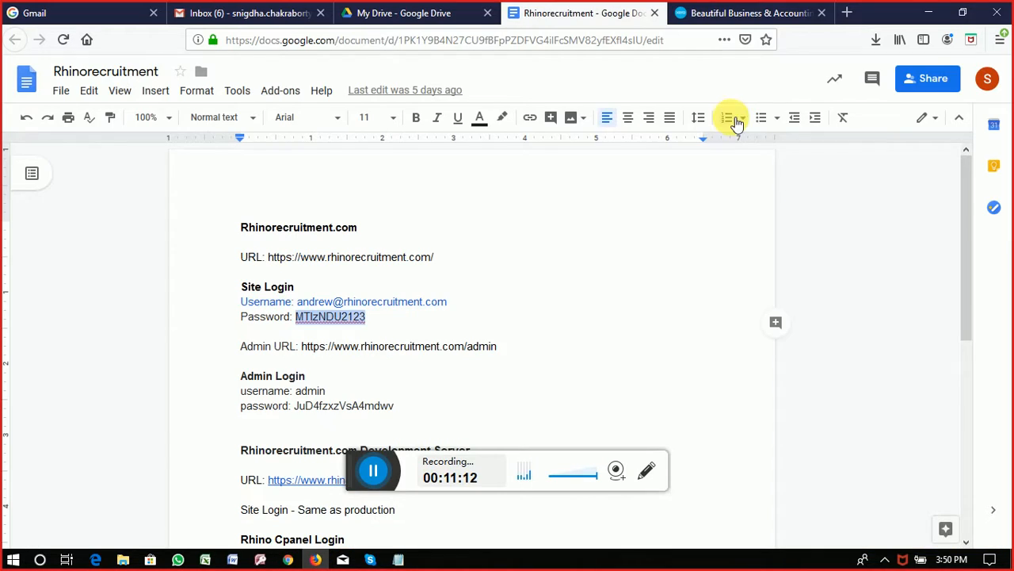
# Step: Sign in to Xero with the account e-mail and password, declining Firefox's offer to save the login
pyautogui.click(721, 13)
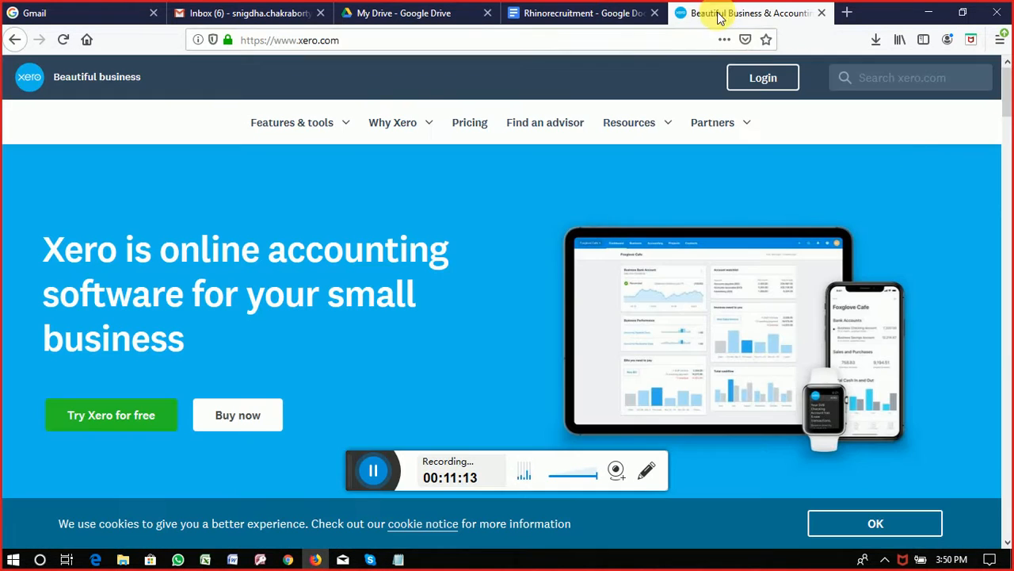
pyautogui.click(765, 79)
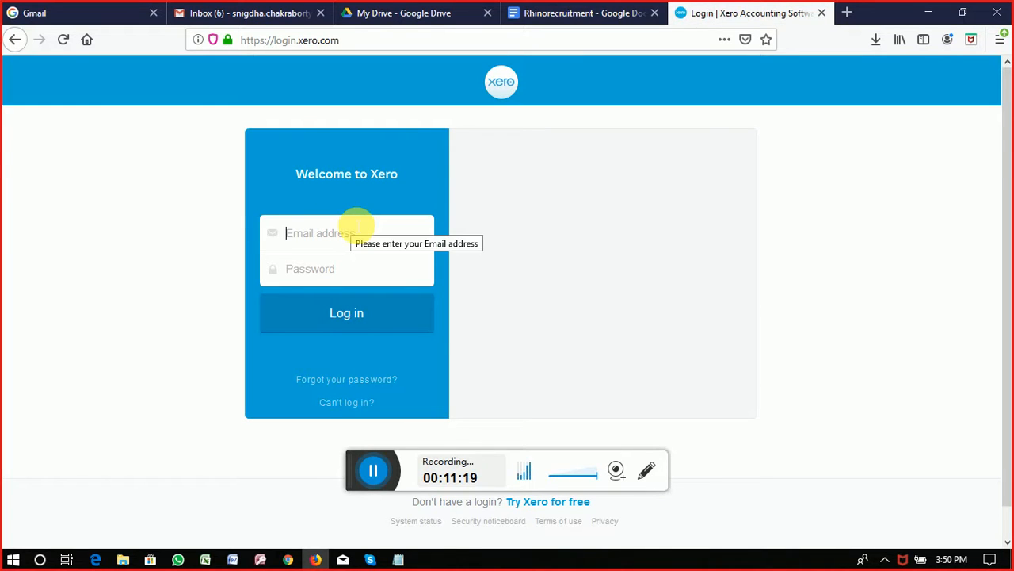
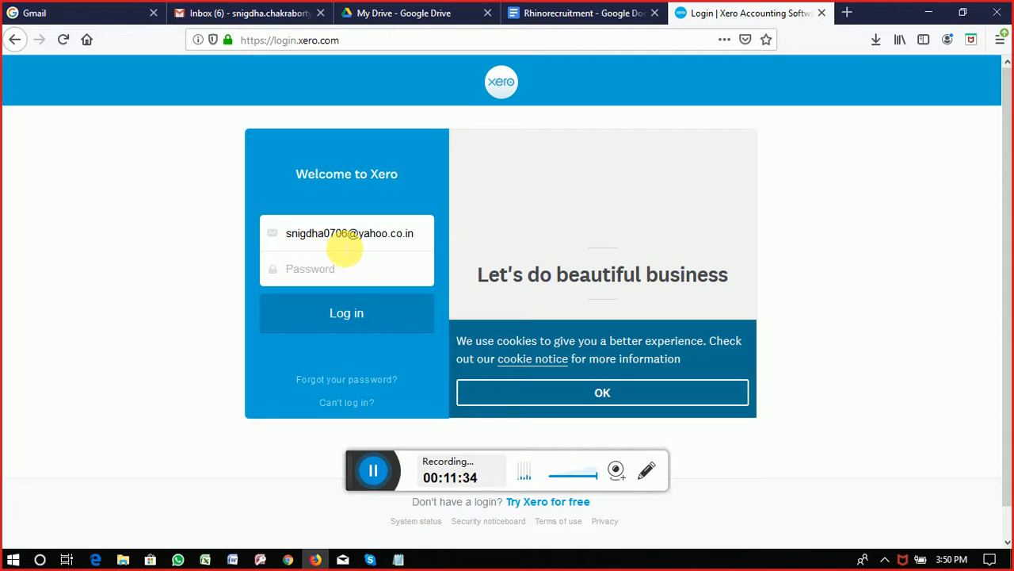
pyautogui.write('••')
pyautogui.click(345, 313)
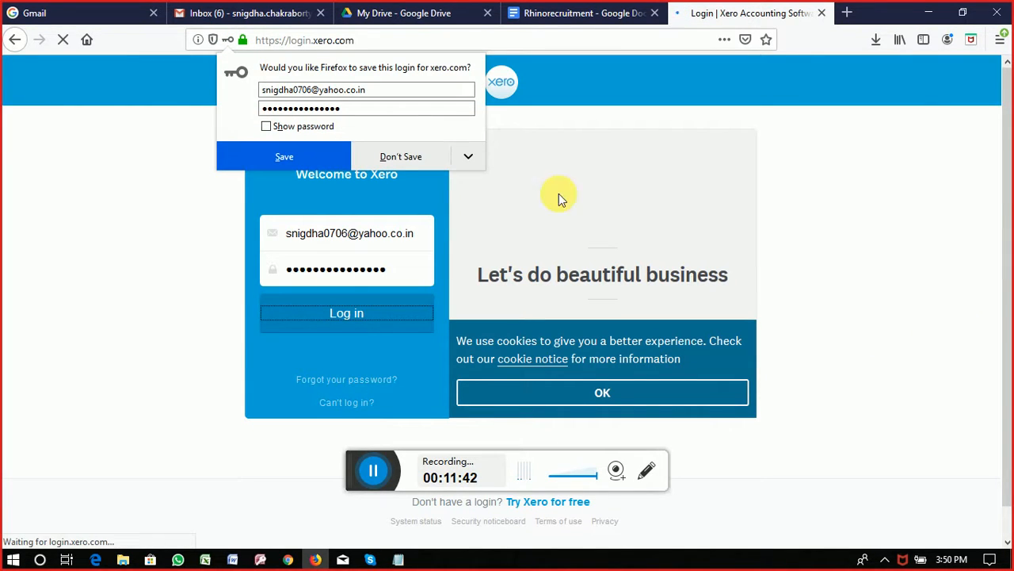
pyautogui.click(401, 156)
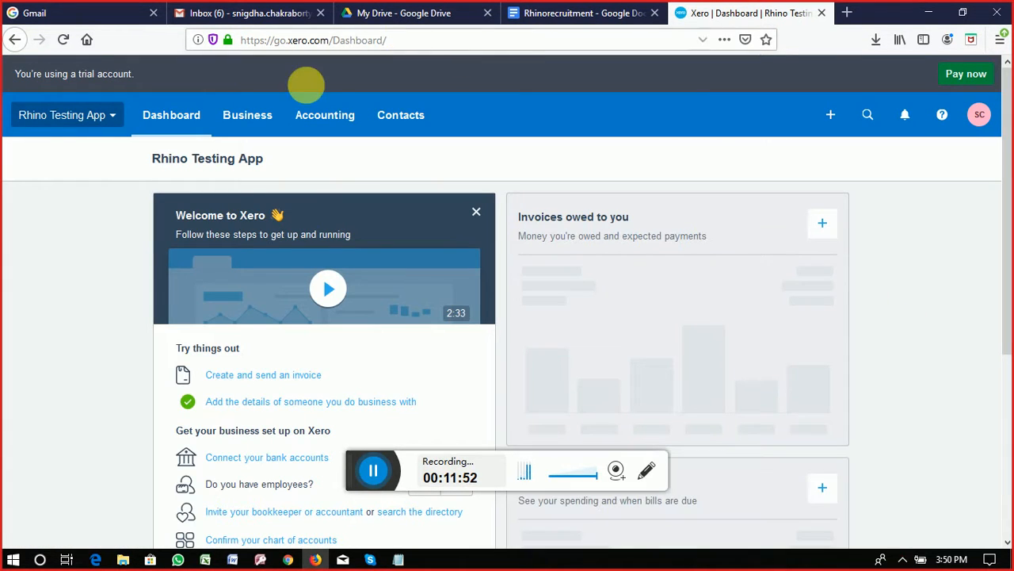
# Step: List all four Xero contacts, then switch back to Rhino Recruitment's Client Center
pyautogui.click(404, 118)
pyautogui.click(401, 165)
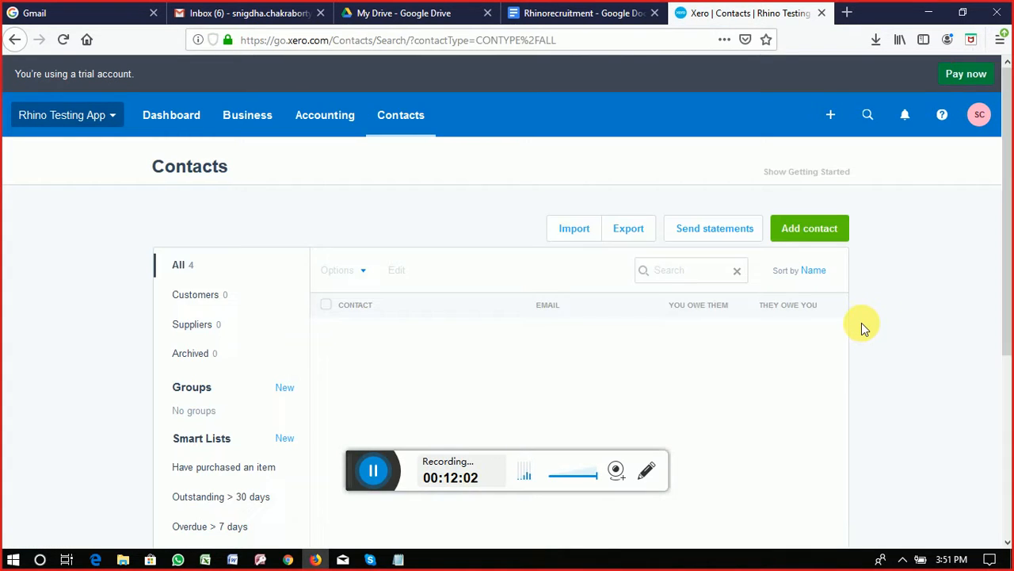
pyautogui.scroll(-2, 907, 342)
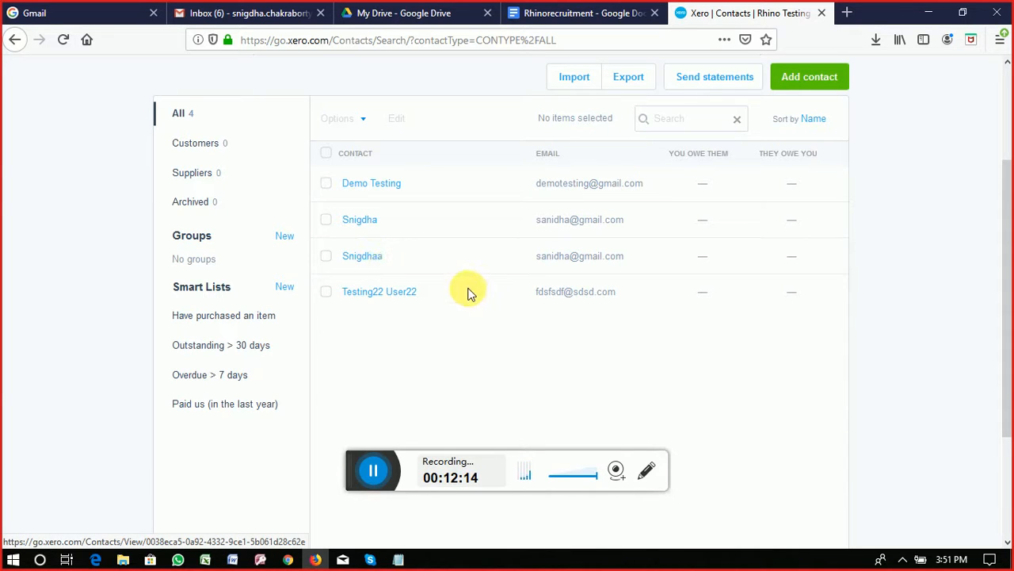
pyautogui.scroll(2, 469, 290)
pyautogui.scroll(2, 358, 215)
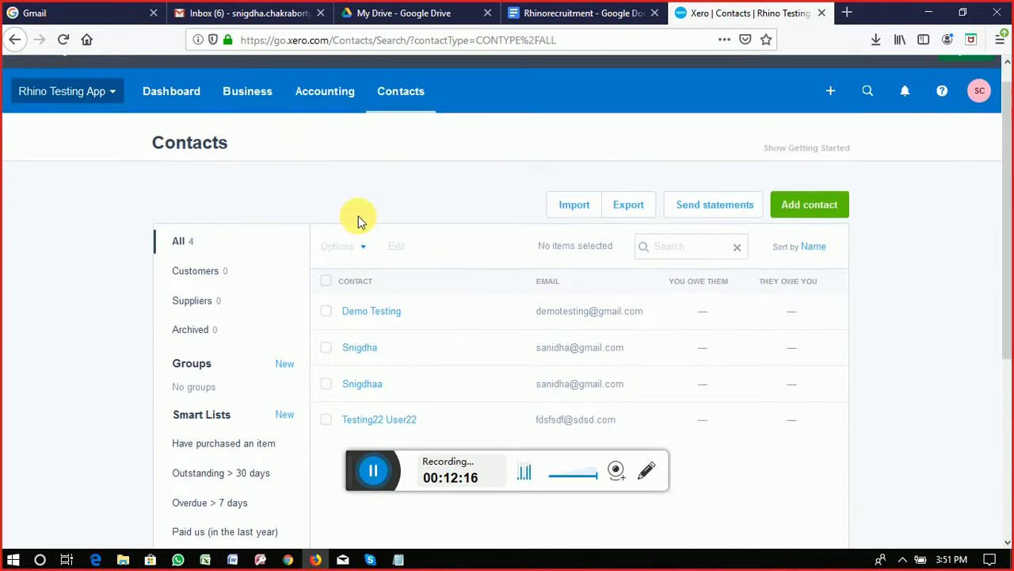
pyautogui.click(289, 561)
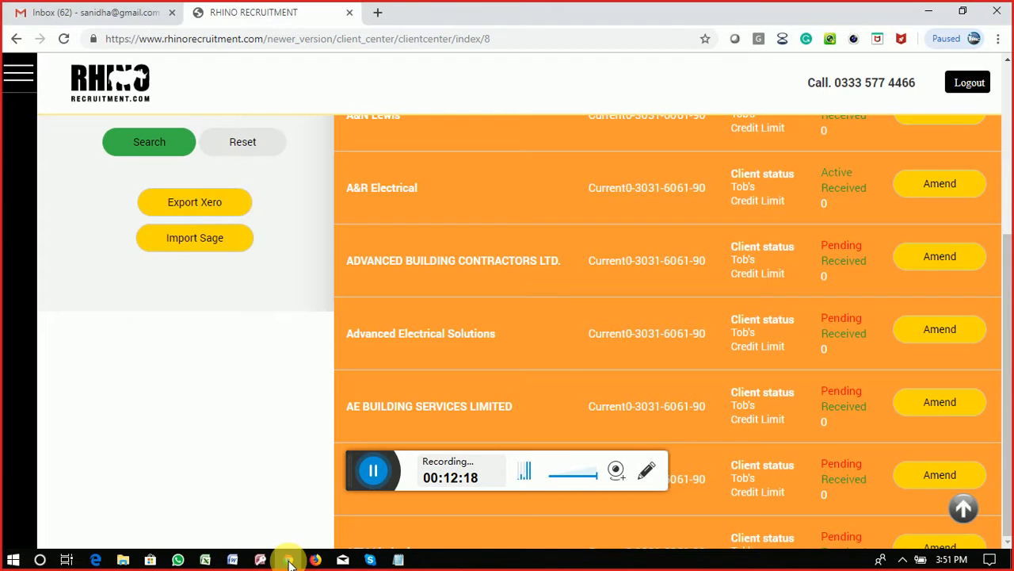
# Step: Search the Client Center for WILLMOTT DIXON PUBLIC & COMMERCIAL LIMITED, then return to Xero's contacts
pyautogui.moveTo(316, 561)
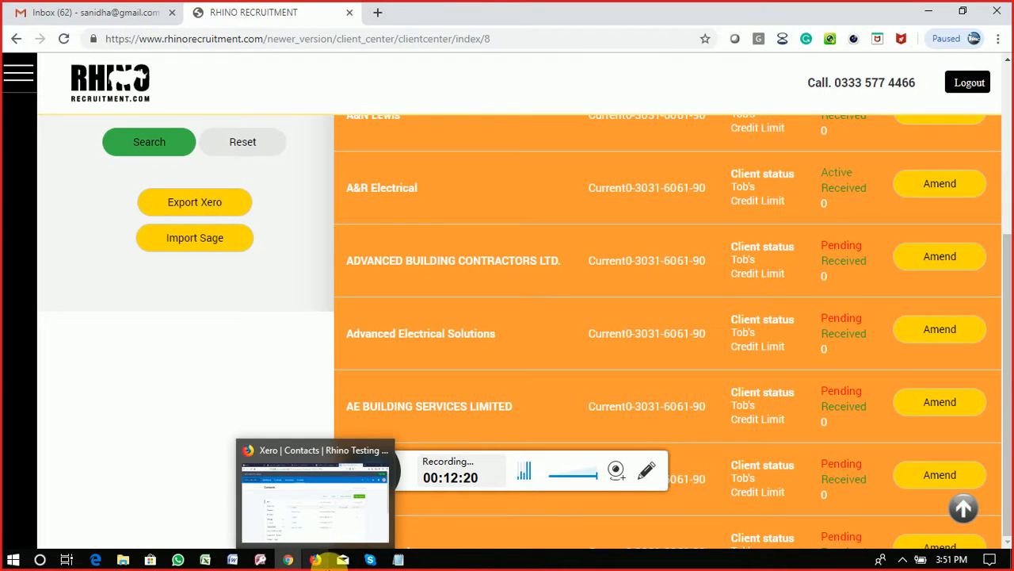
pyautogui.scroll(4, 322, 233)
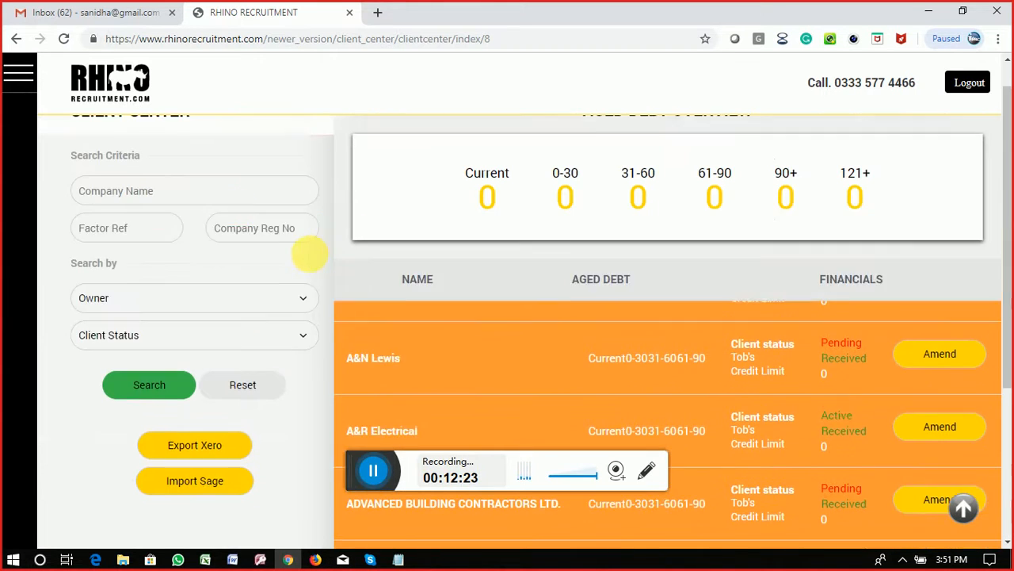
pyautogui.click(238, 227)
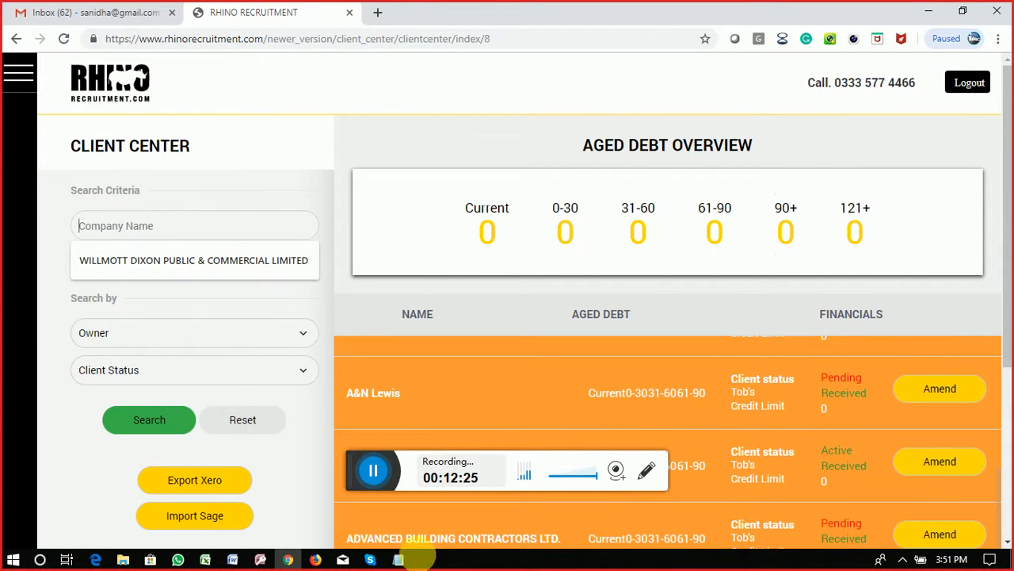
pyautogui.click(268, 263)
pyautogui.click(161, 425)
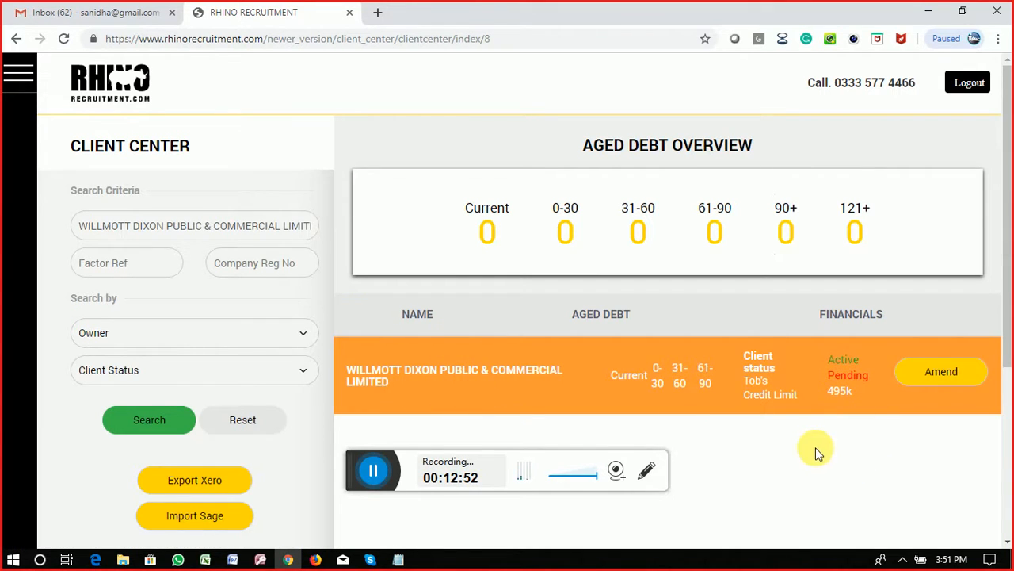
pyautogui.click(315, 560)
pyautogui.scroll(-3, 430, 396)
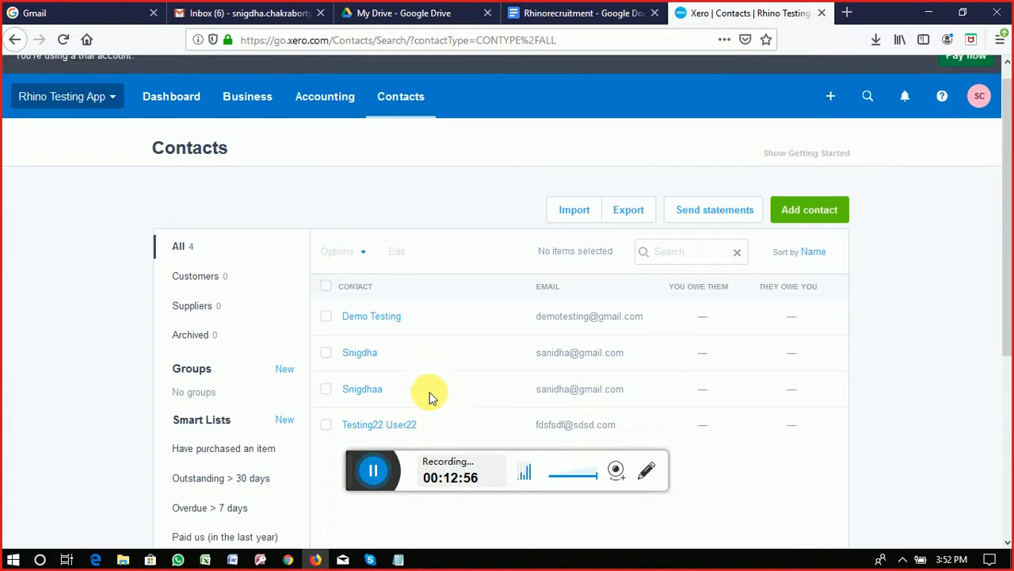
# Step: Open a contact's detail page in Xero, then switch back to Rhino Recruitment's Client Center
pyautogui.click(361, 255)
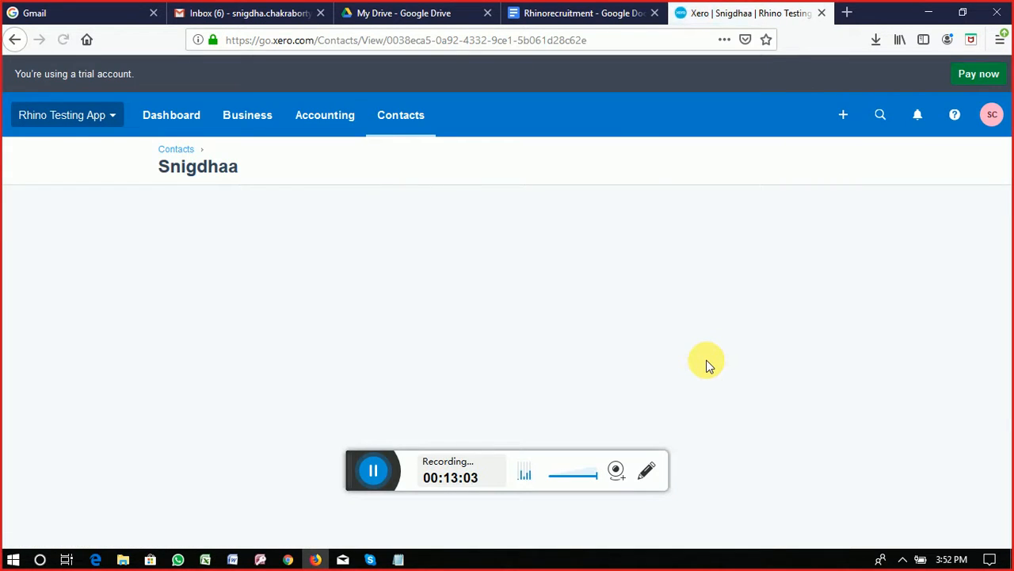
pyautogui.click(287, 559)
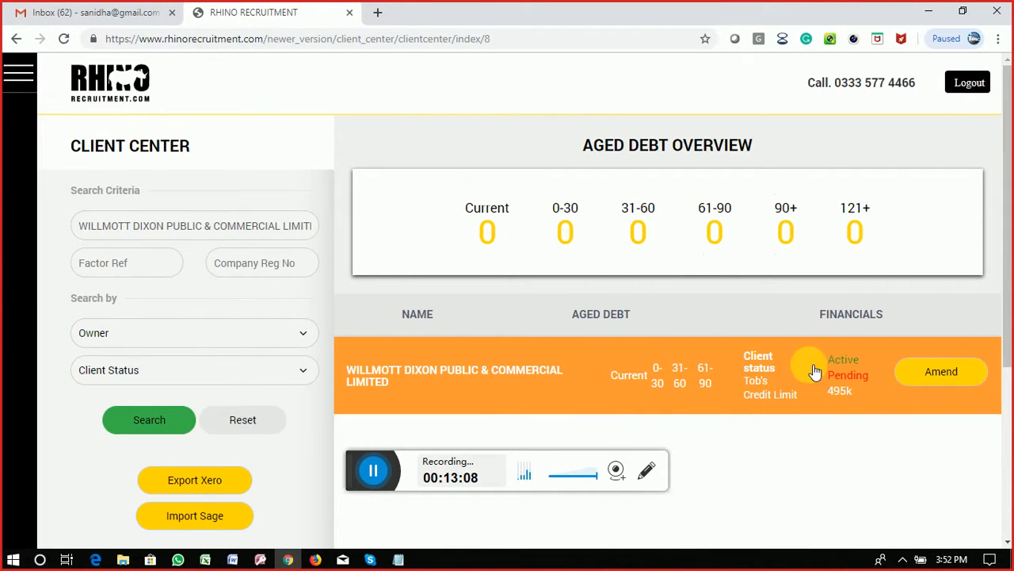
# Step: Clear the single-company search so the Client Center lists all clients from A S & E CONTRACTS LTD
pyautogui.scroll(-1, 328, 237)
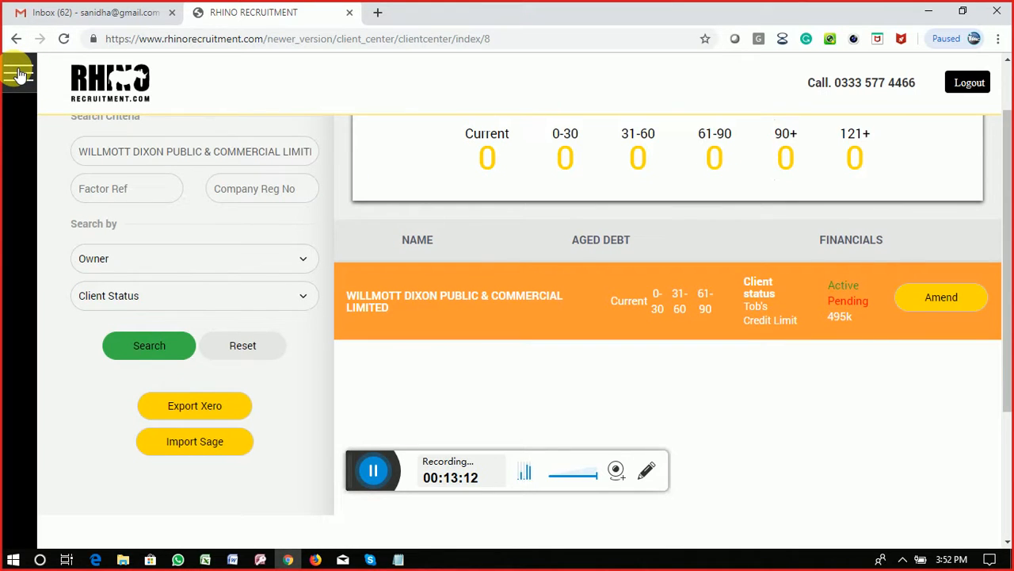
pyautogui.click(20, 74)
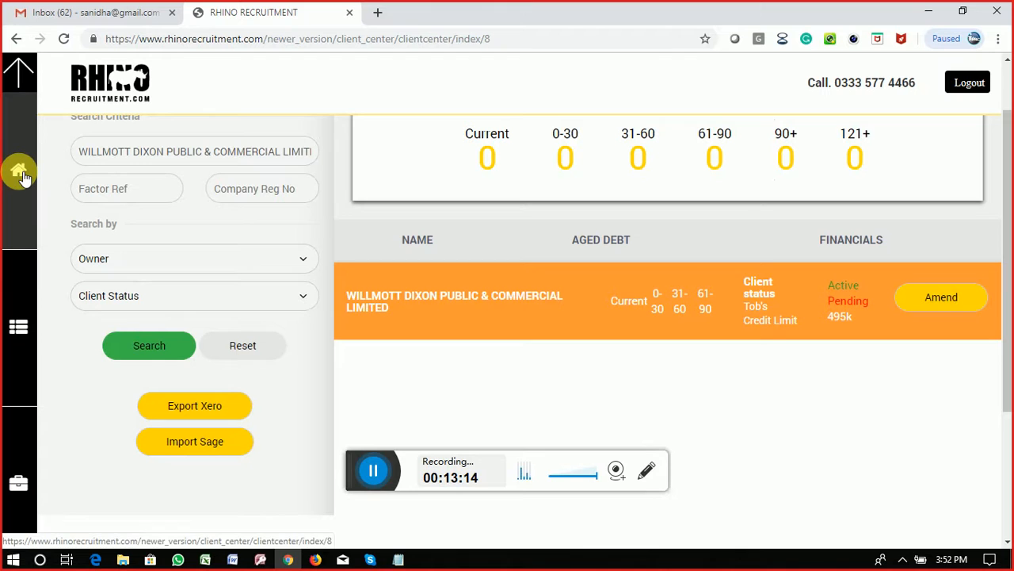
pyautogui.click(22, 176)
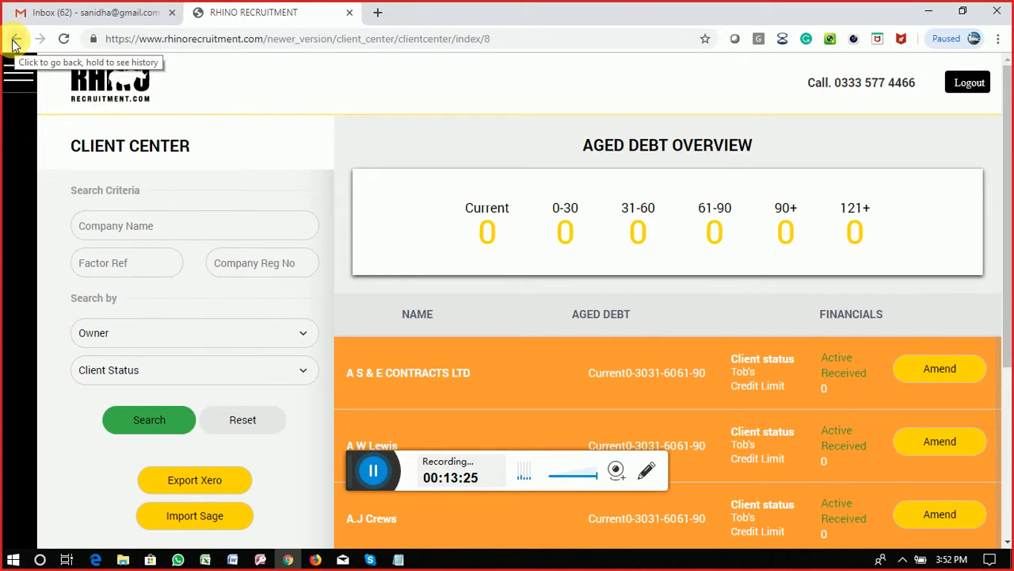
pyautogui.click(15, 44)
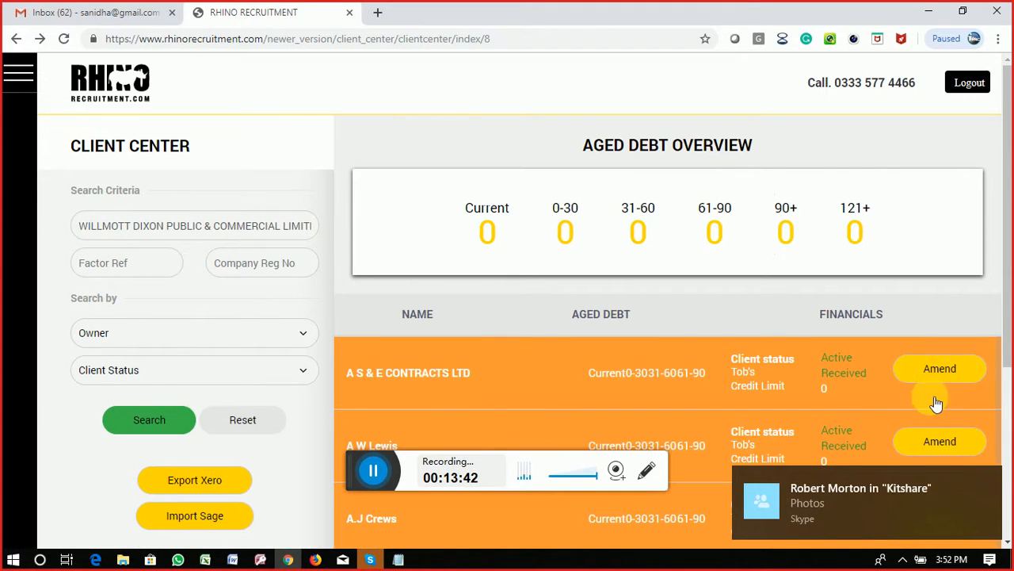
pyautogui.click(945, 372)
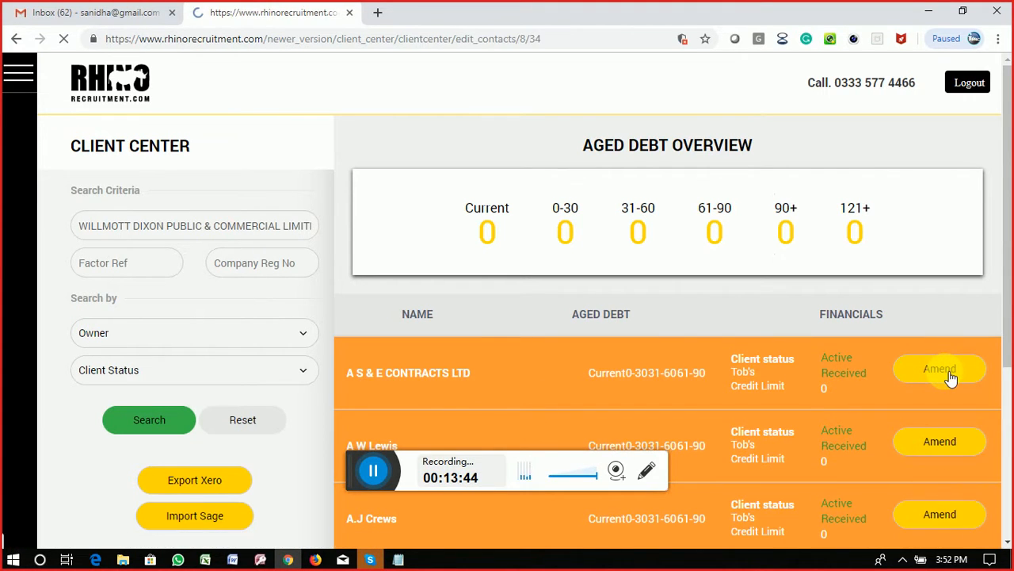
pyautogui.scroll(-4, 877, 412)
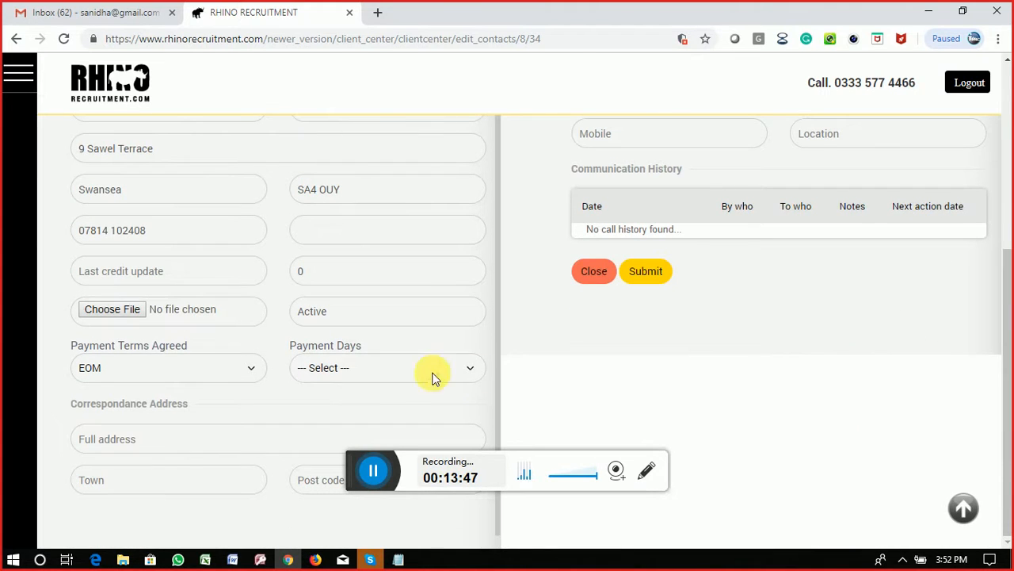
pyautogui.click(118, 313)
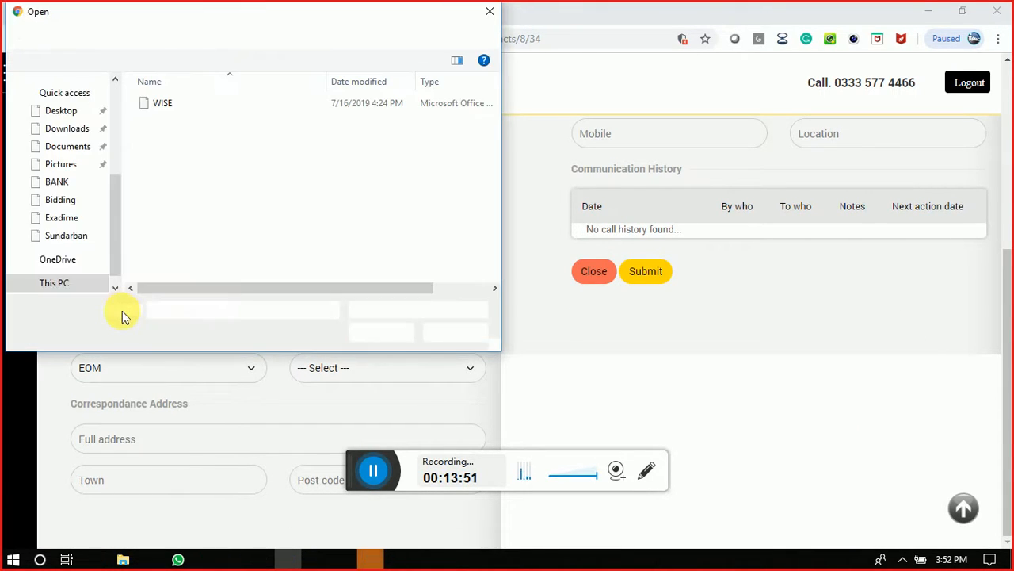
pyautogui.press('Escape')
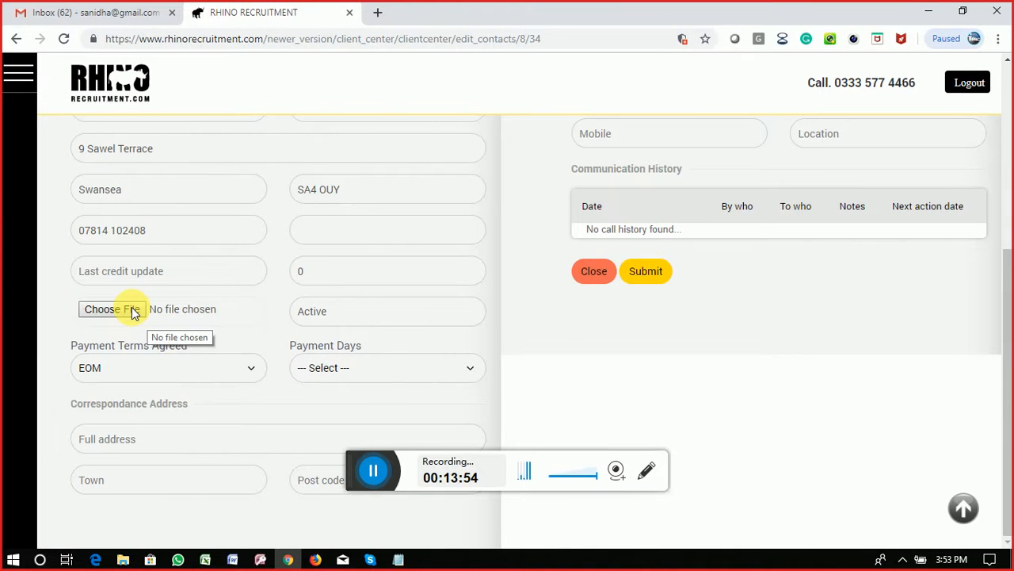
pyautogui.click(132, 313)
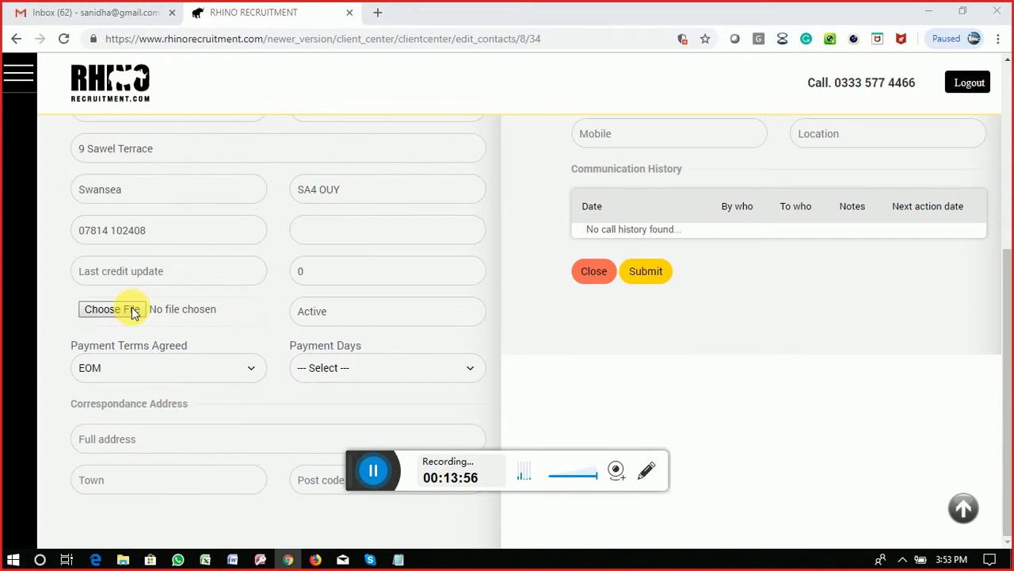
pyautogui.click(436, 337)
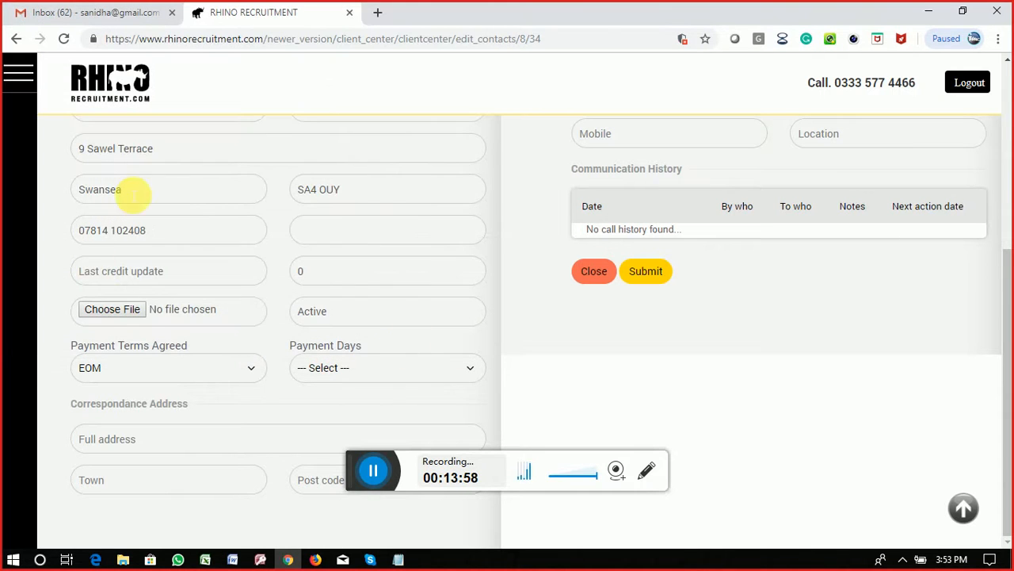
pyautogui.scroll(4, 787, 406)
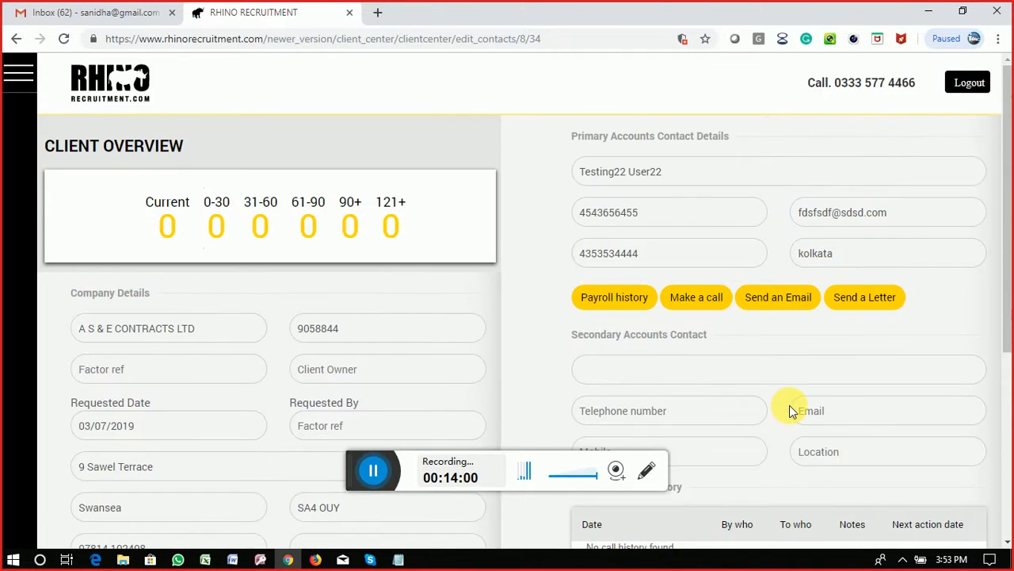
pyautogui.scroll(-4, 788, 409)
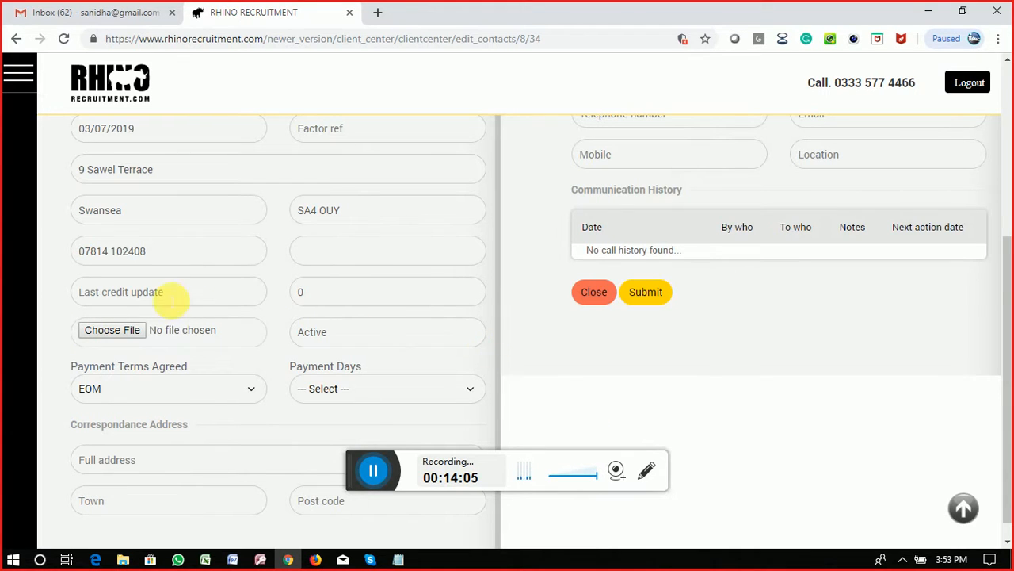
pyautogui.click(17, 44)
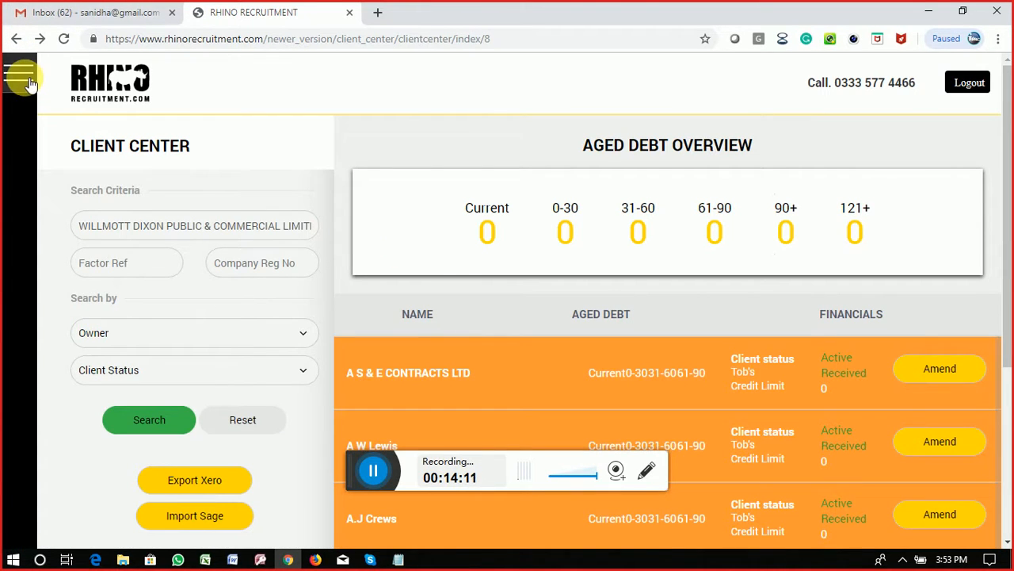
pyautogui.click(27, 79)
pyautogui.click(19, 168)
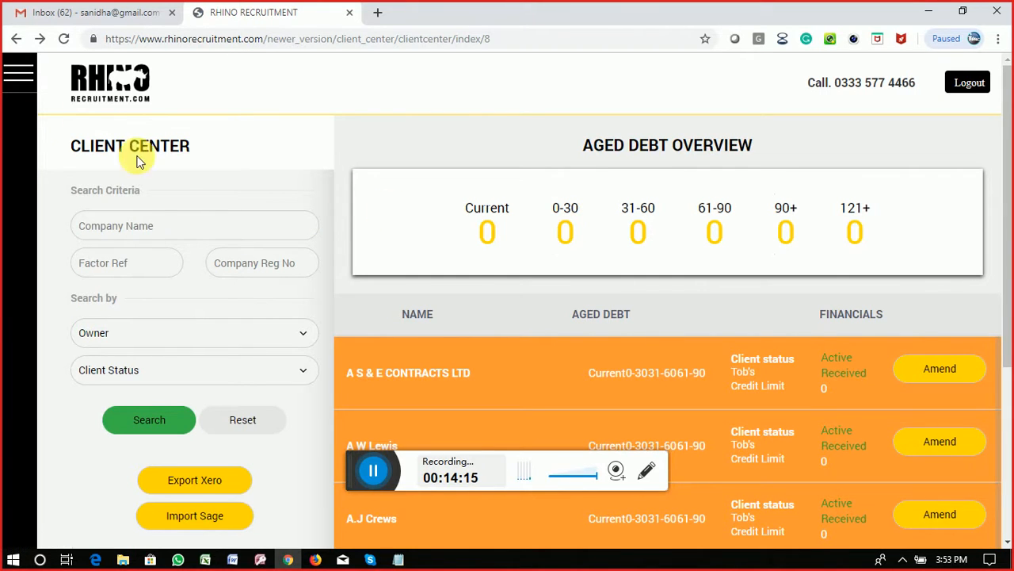
# Step: Open the Staff Log in form and fill in the saved staff username
pyautogui.click(111, 83)
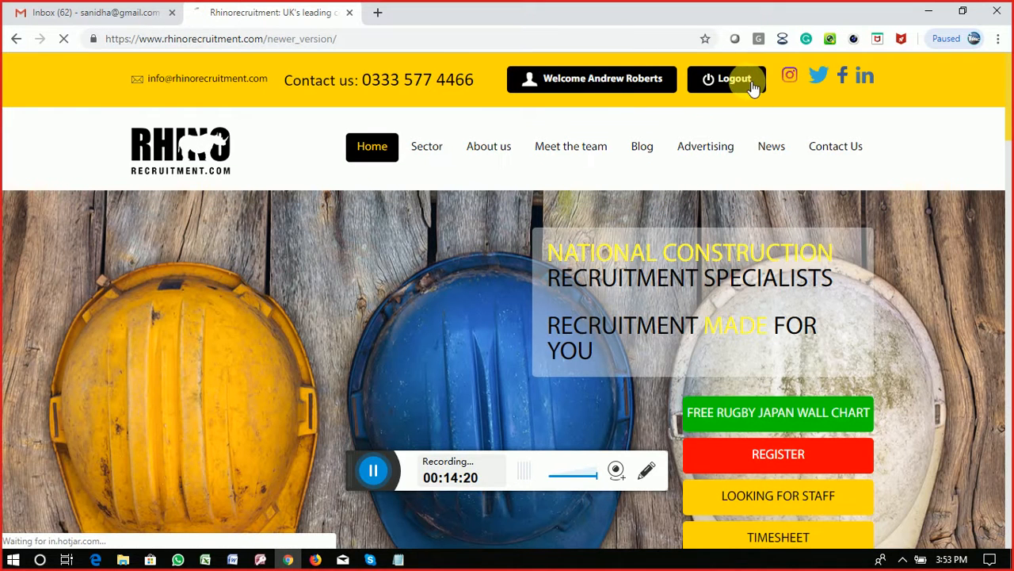
pyautogui.click(625, 84)
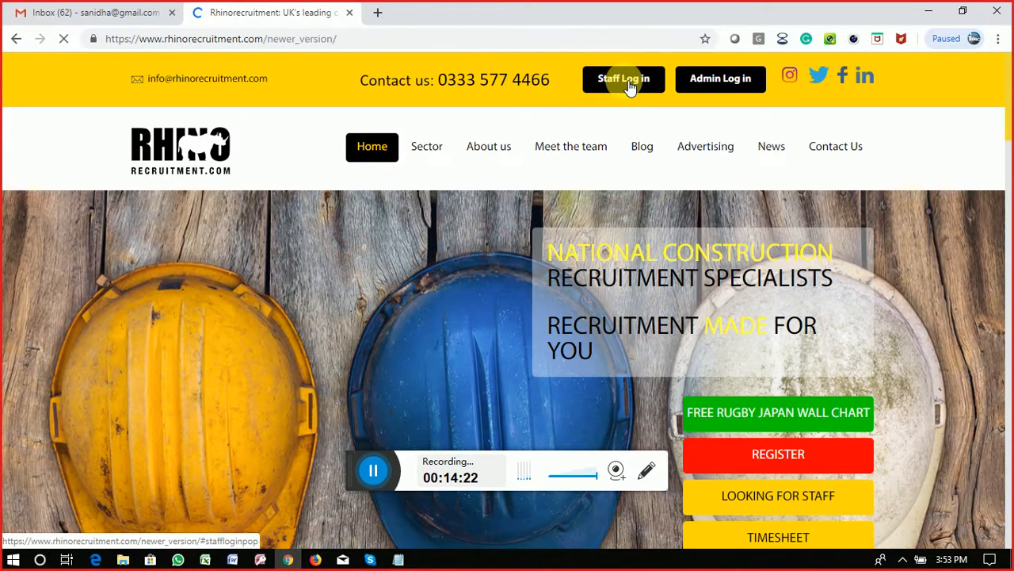
pyautogui.click(630, 86)
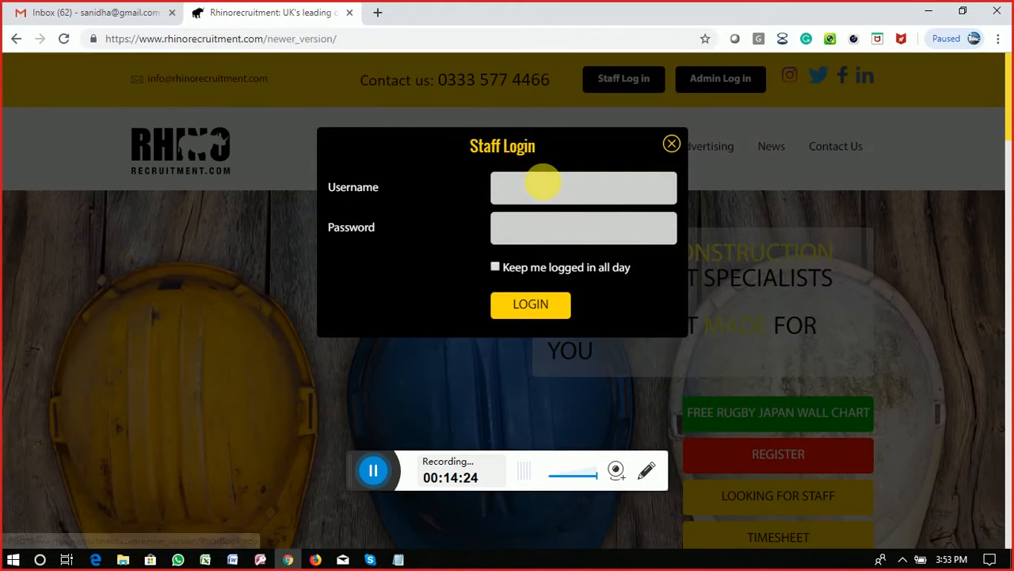
pyautogui.click(542, 184)
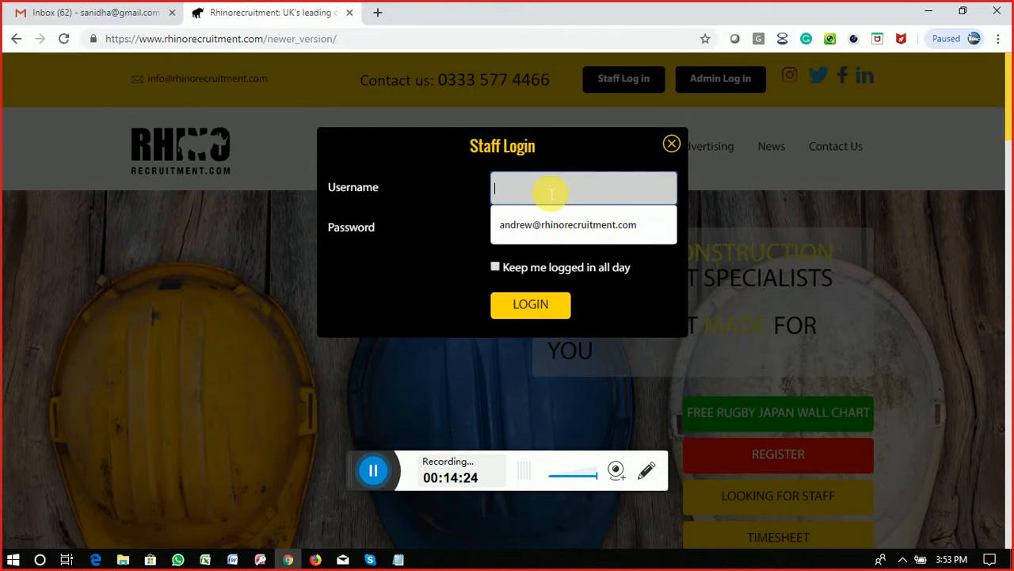
pyautogui.click(557, 223)
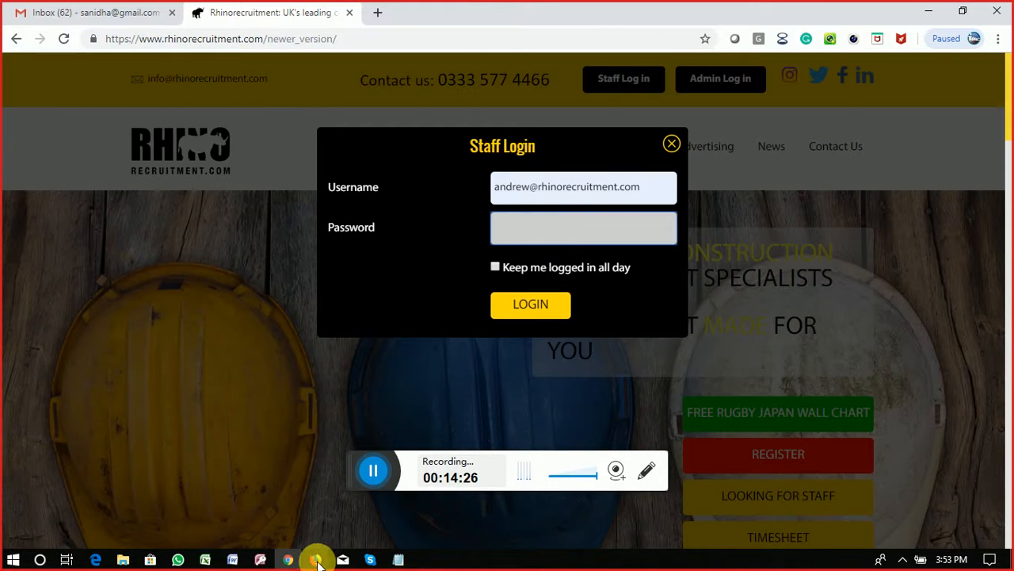
# Step: Paste the staff password copied from the Google Doc and log in to the dashboard
pyautogui.click(316, 559)
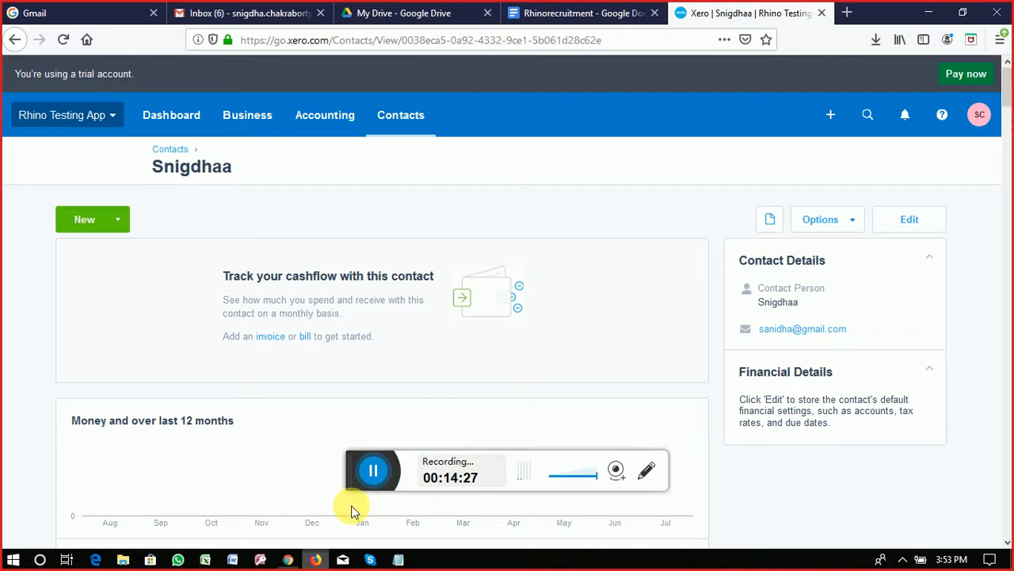
pyautogui.click(591, 13)
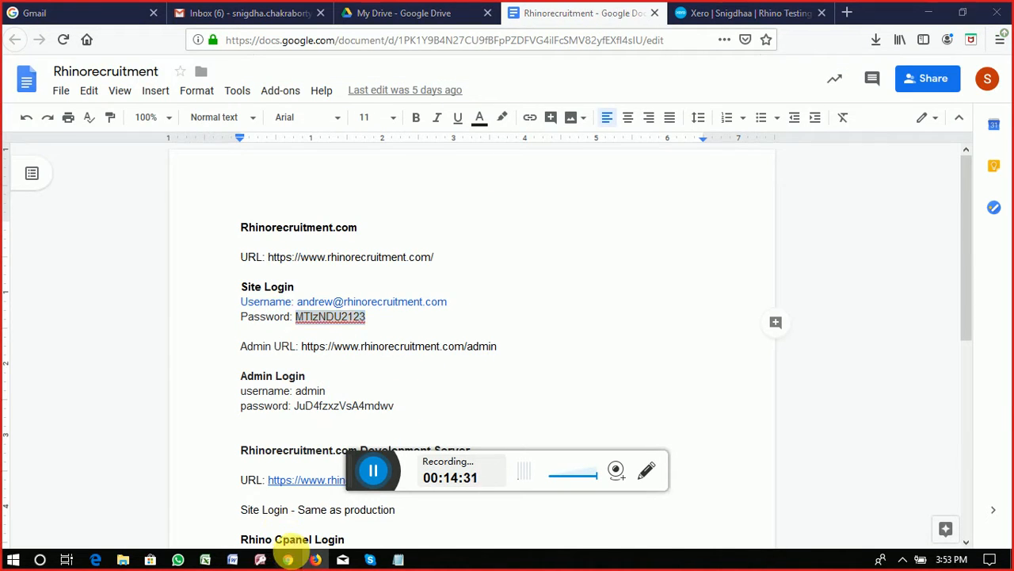
pyautogui.click(287, 559)
pyautogui.hotkey('ctrl', 'v')
pyautogui.click(535, 306)
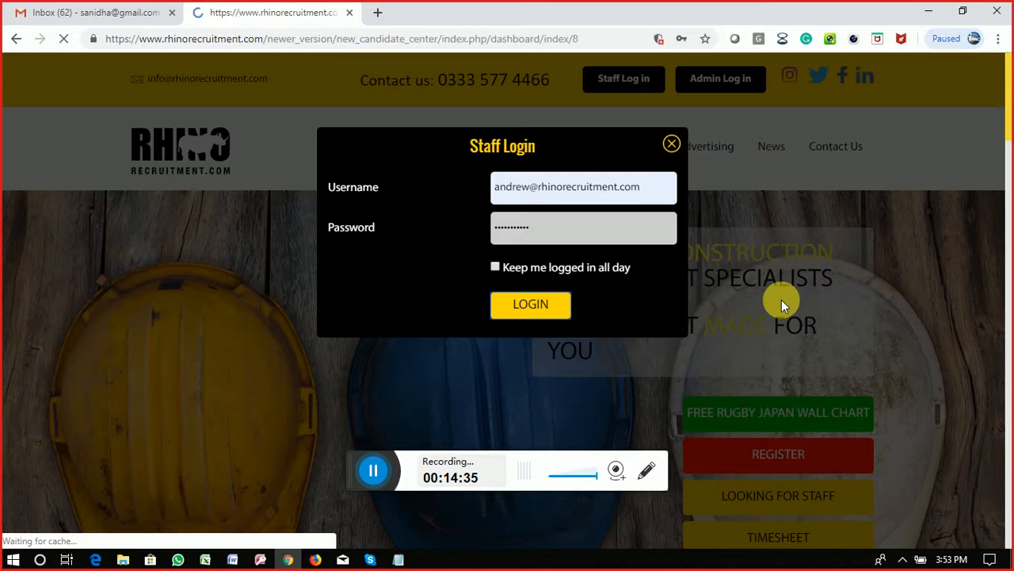
pyautogui.scroll(-1, 245, 273)
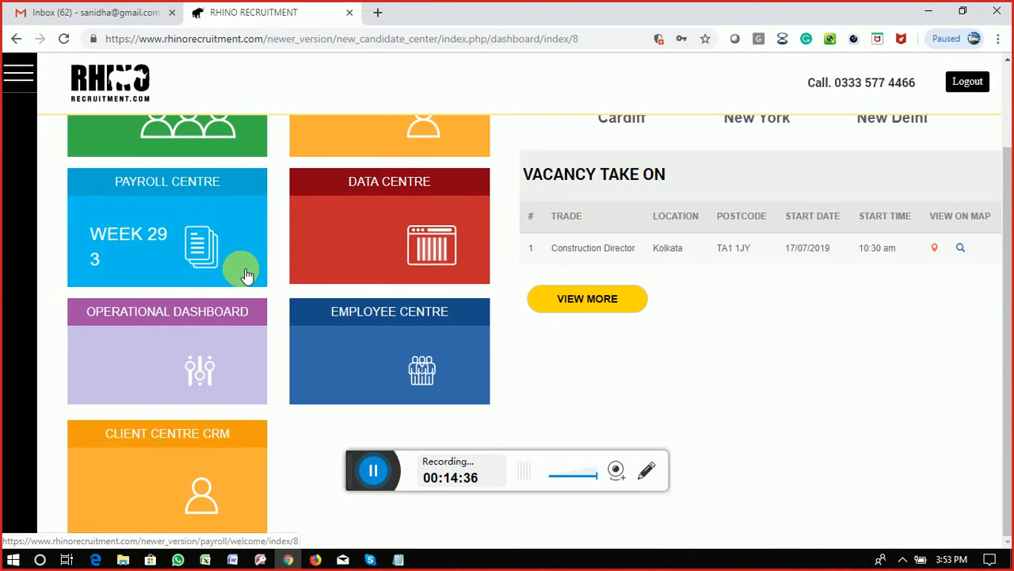
# Step: Open the Operational Dashboard and preview the Vacancy Take On recipient and client lists without saving
pyautogui.click(163, 352)
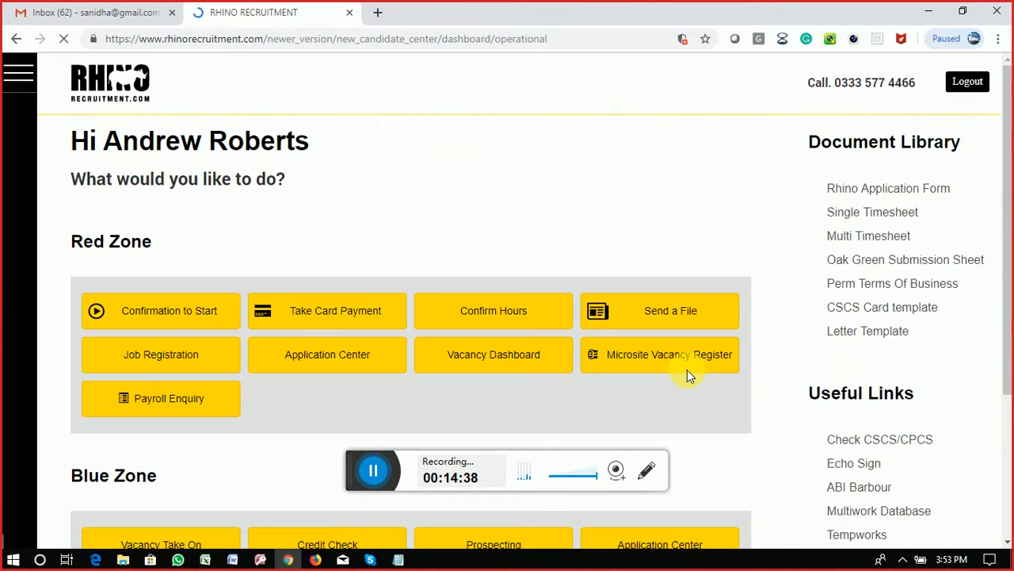
pyautogui.scroll(-3, 687, 370)
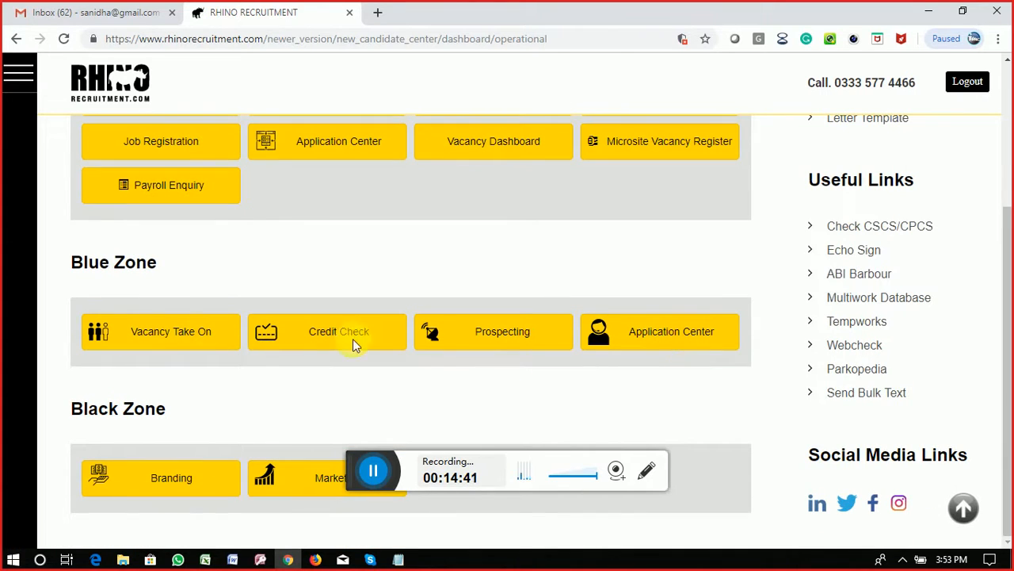
pyautogui.click(167, 337)
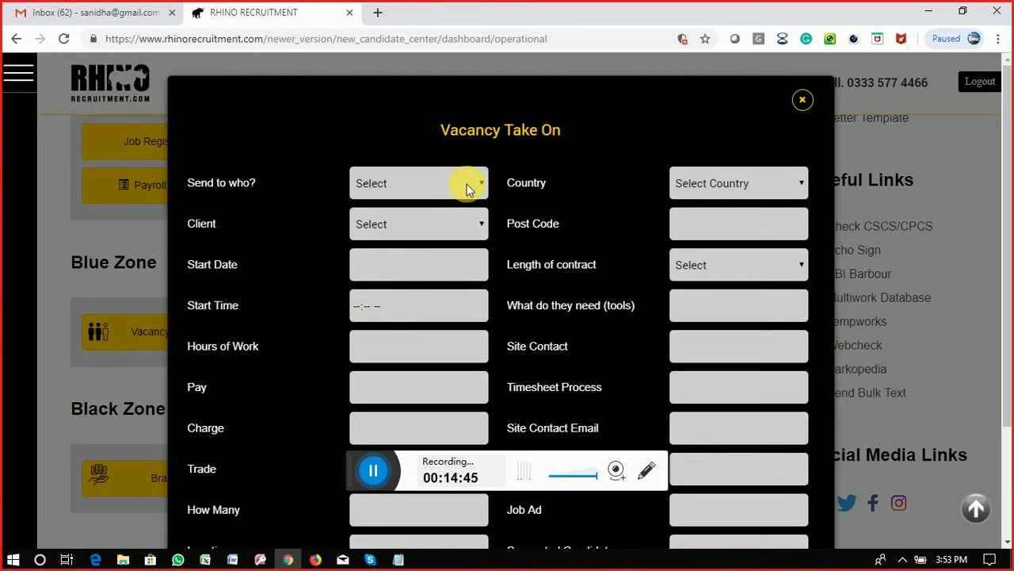
pyautogui.click(472, 187)
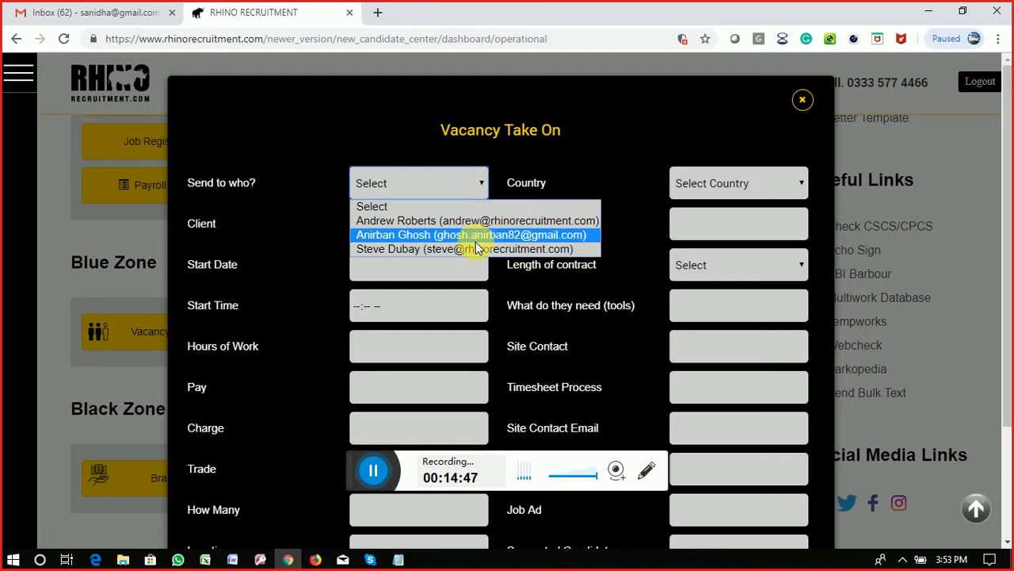
pyautogui.click(436, 222)
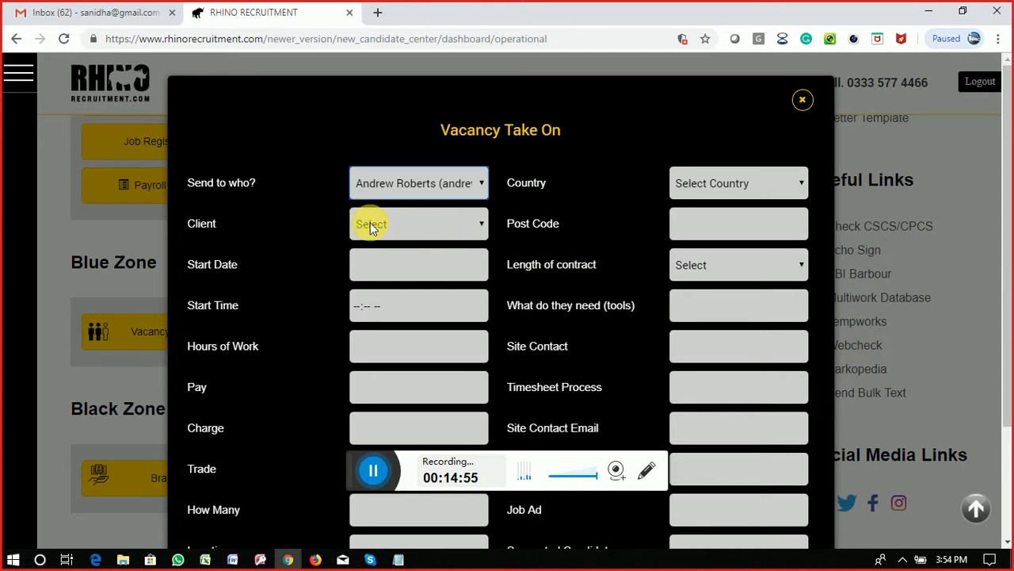
pyautogui.click(375, 226)
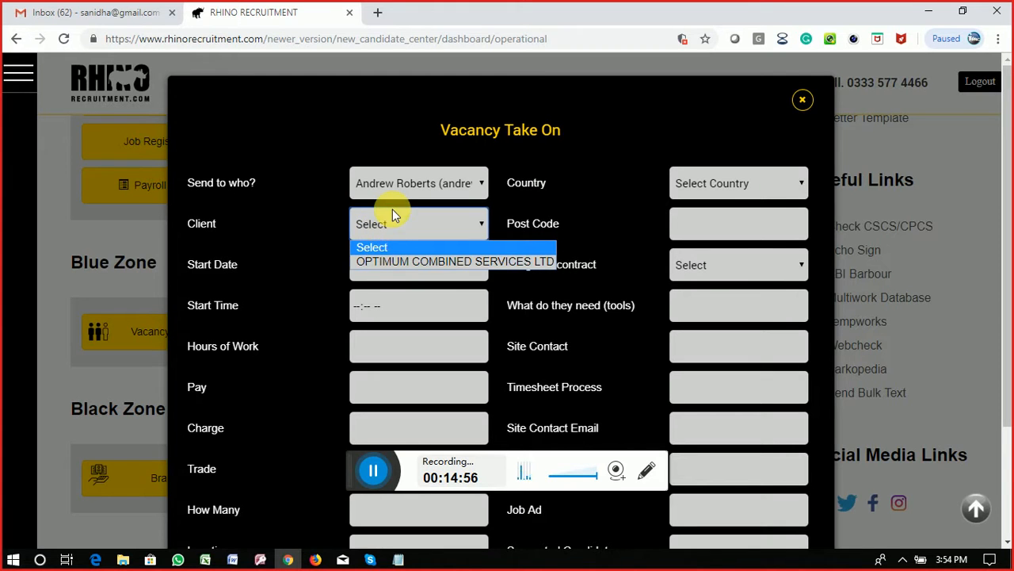
pyautogui.click(393, 228)
pyautogui.click(393, 231)
pyautogui.click(802, 101)
pyautogui.scroll(3, 193, 254)
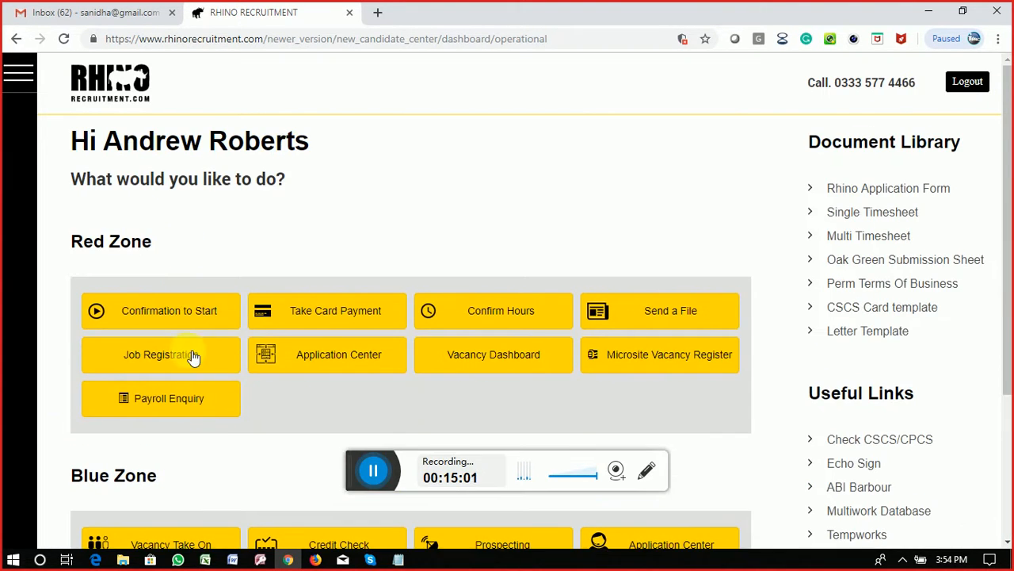
pyautogui.click(32, 72)
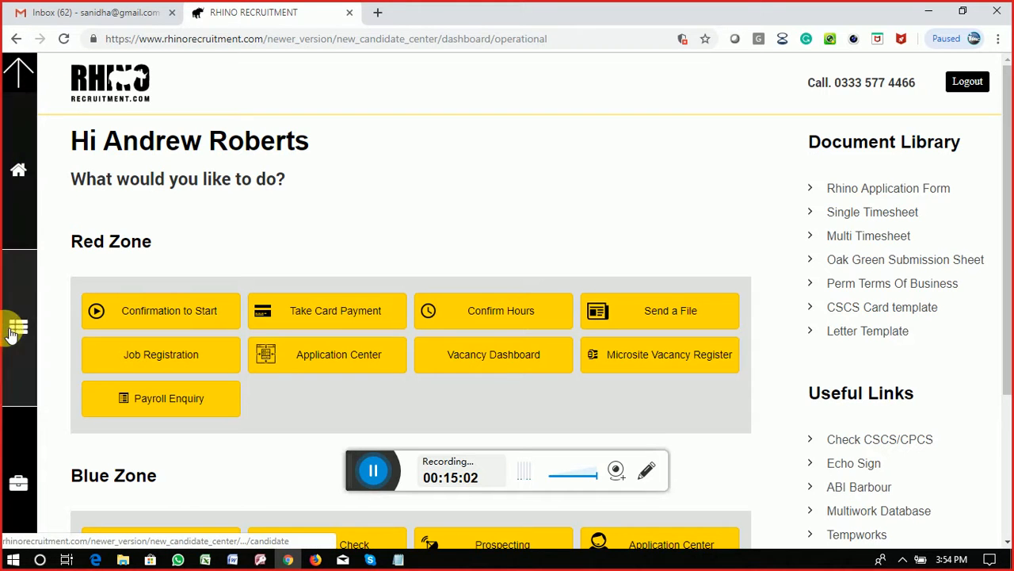
pyautogui.click(28, 198)
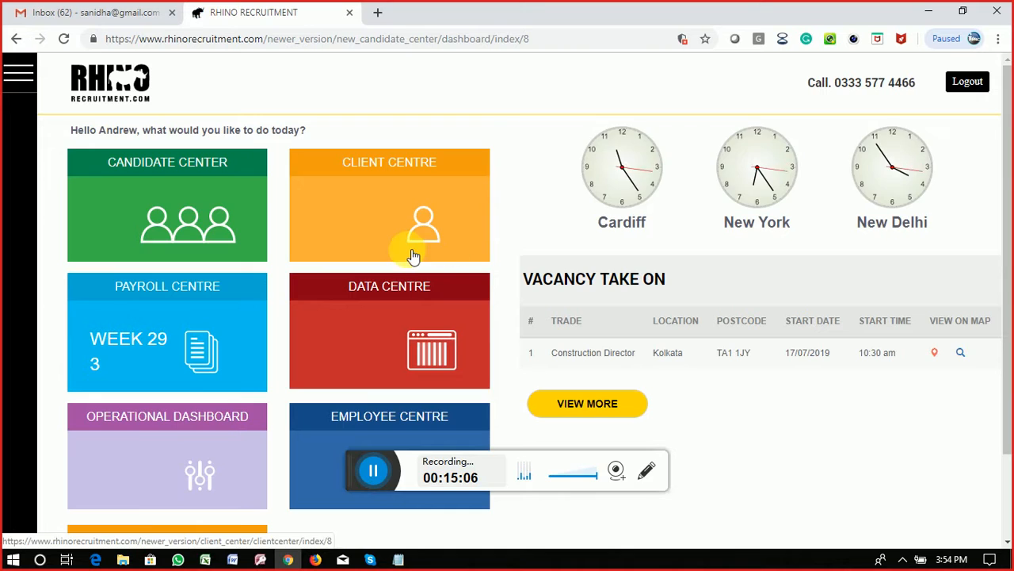
pyautogui.scroll(-1, 409, 254)
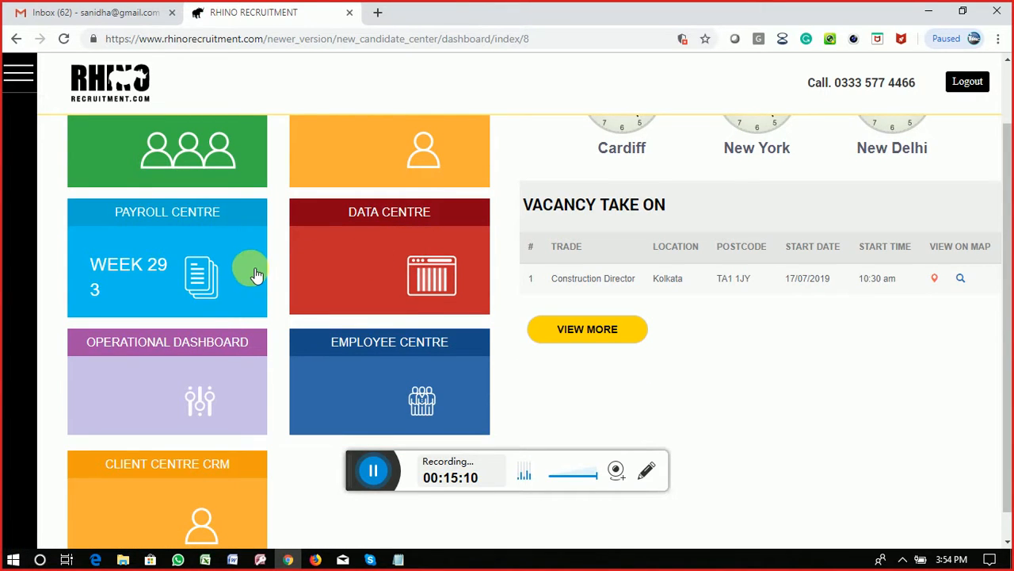
pyautogui.scroll(-1, 256, 274)
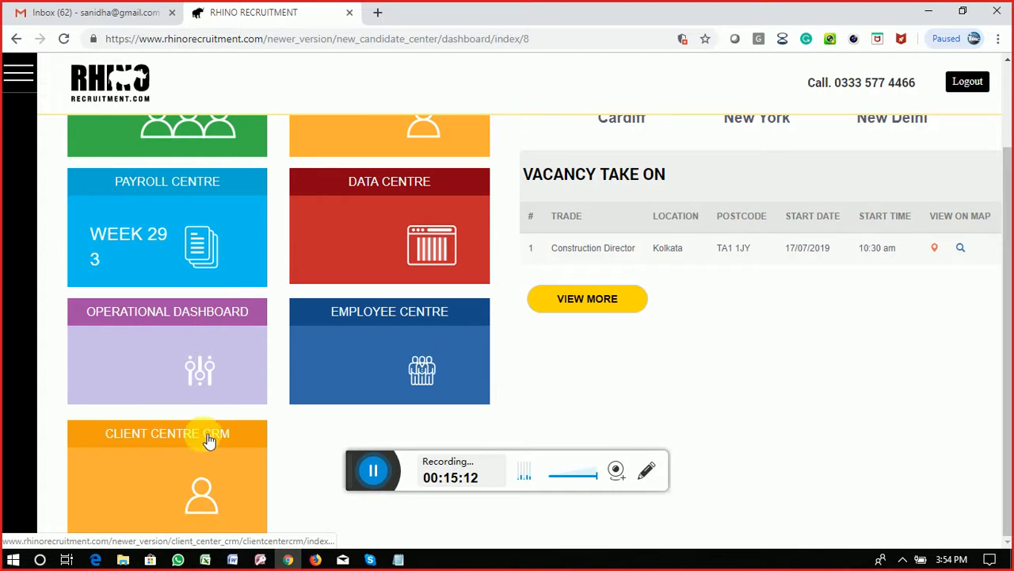
pyautogui.click(169, 337)
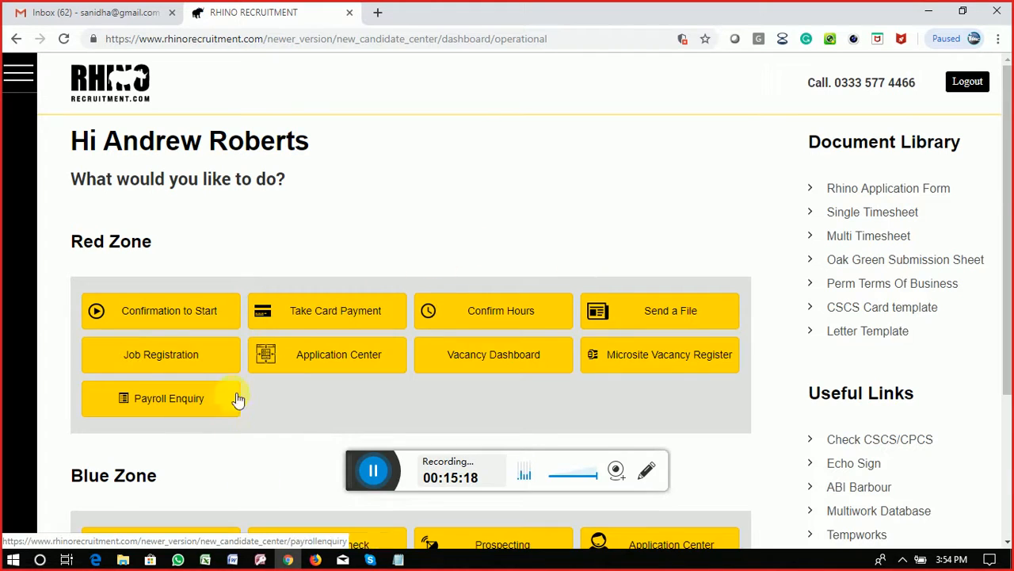
pyautogui.scroll(-3, 202, 345)
pyautogui.click(202, 345)
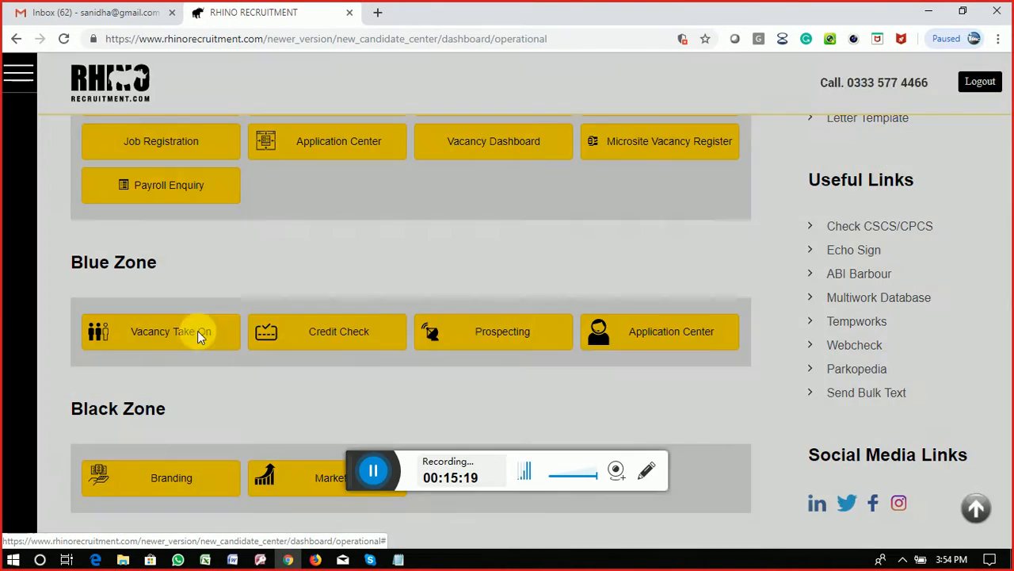
# Step: Choose the staff recipient and OPTIMUM COMBINED SERVICES LTD as the vacancy's client
pyautogui.click(453, 223)
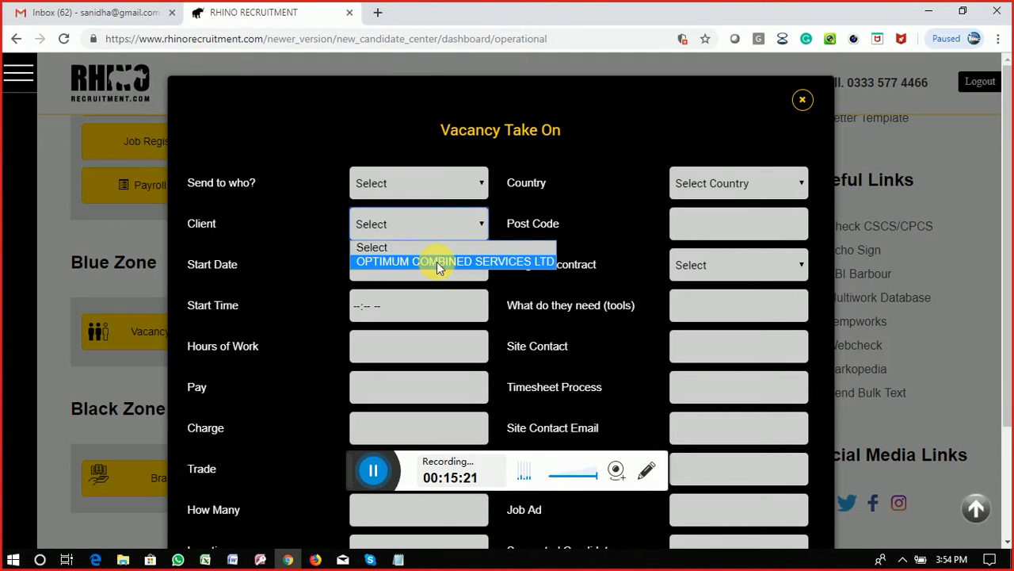
pyautogui.click(437, 183)
pyautogui.click(437, 183)
pyautogui.click(435, 225)
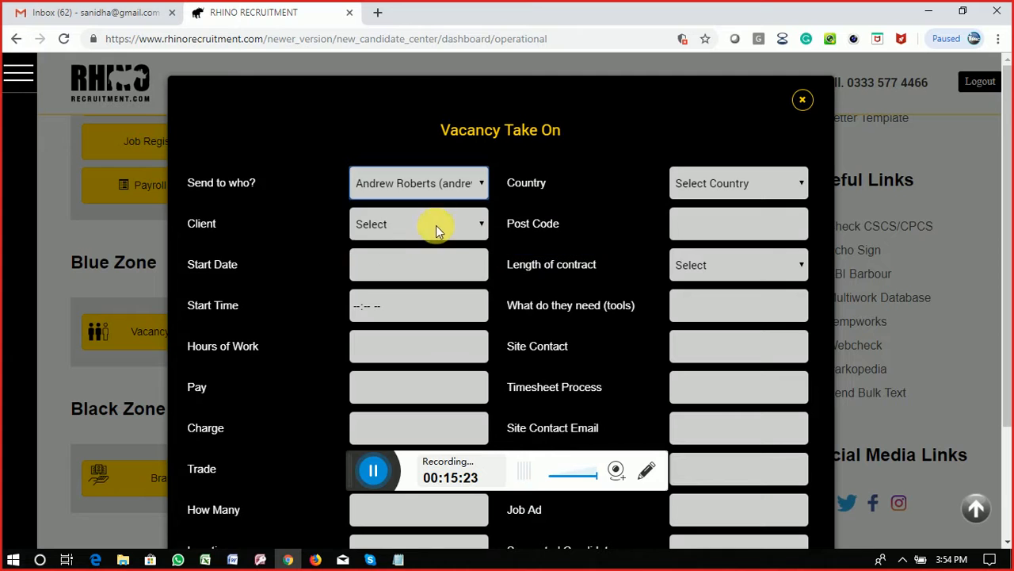
pyautogui.click(436, 225)
pyautogui.click(423, 261)
# Step: Set start date 18-07-2019 at 10:00 AM, 10 hours of work and pay 200
pyautogui.click(398, 276)
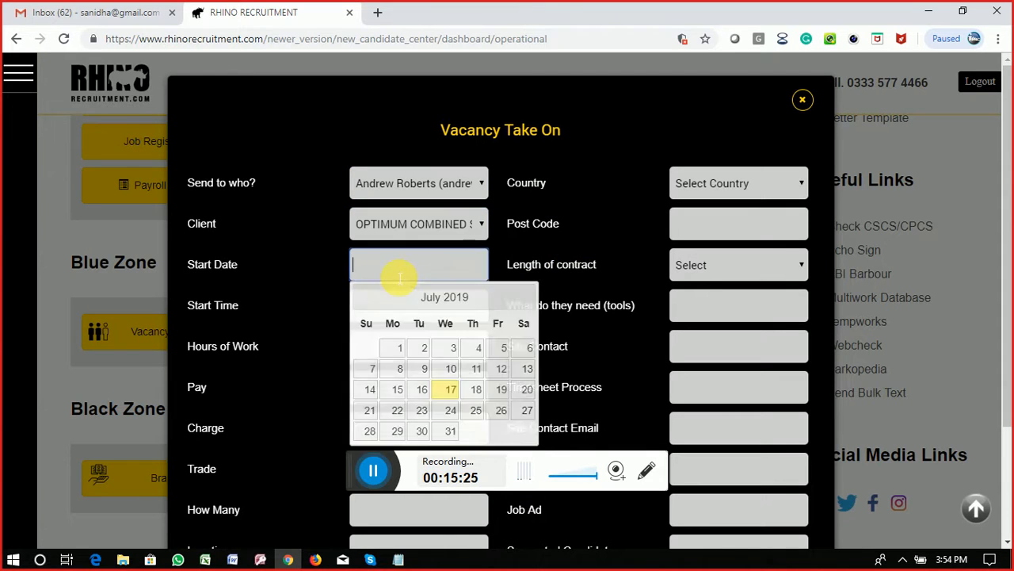
pyautogui.click(476, 389)
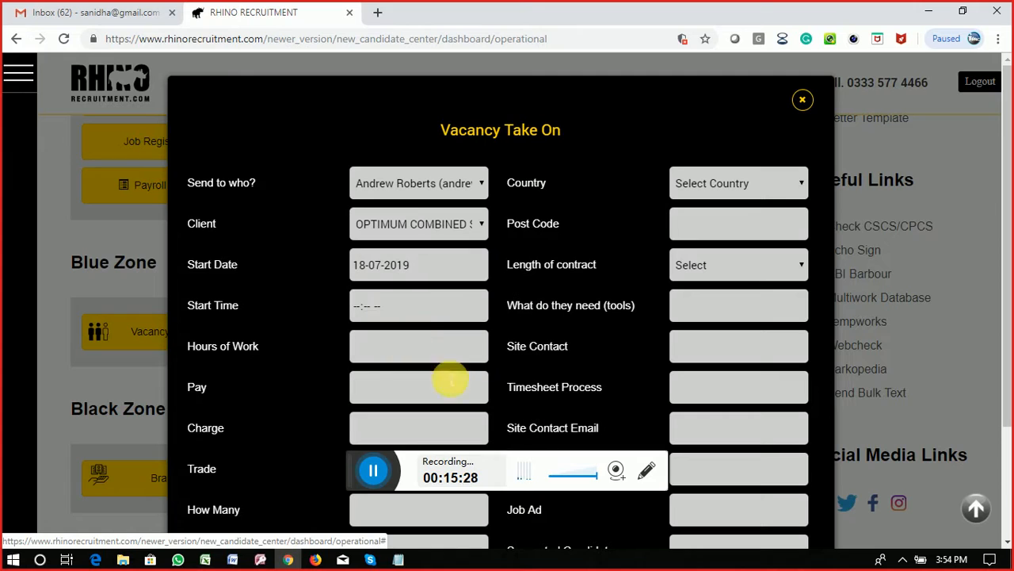
pyautogui.click(357, 309)
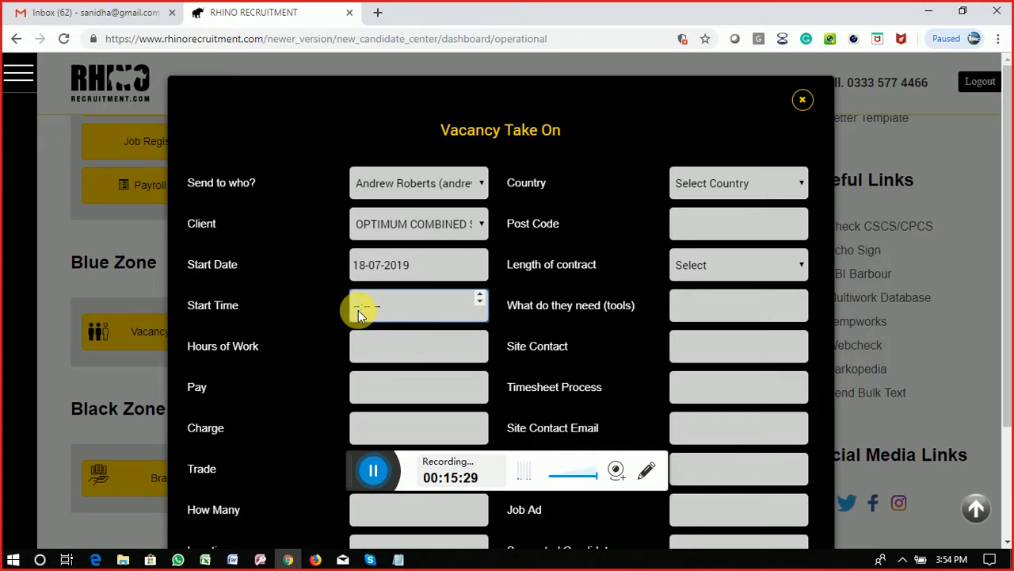
pyautogui.click(480, 296)
pyautogui.write('10:00 AM')
pyautogui.click(391, 359)
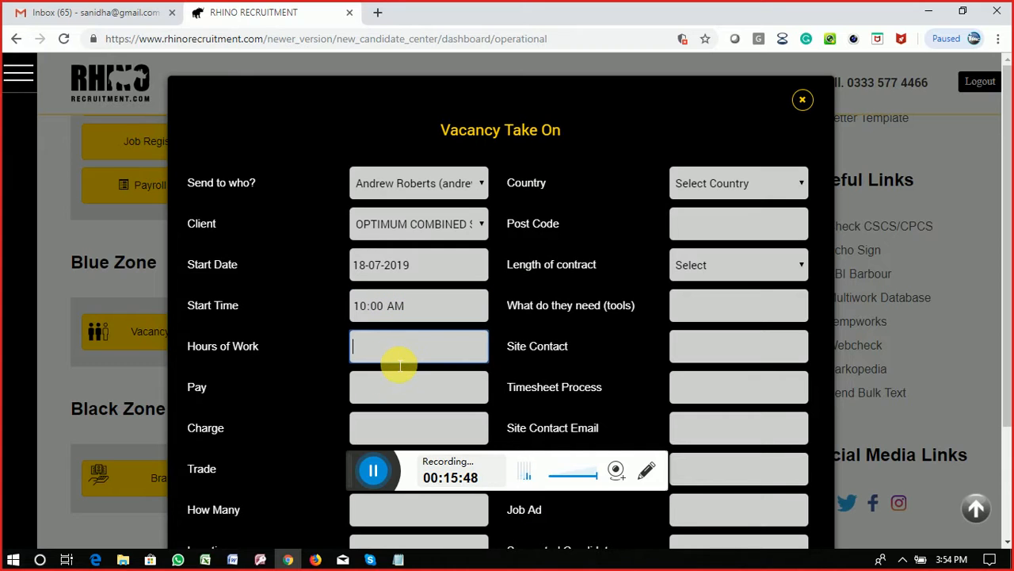
pyautogui.write('10')
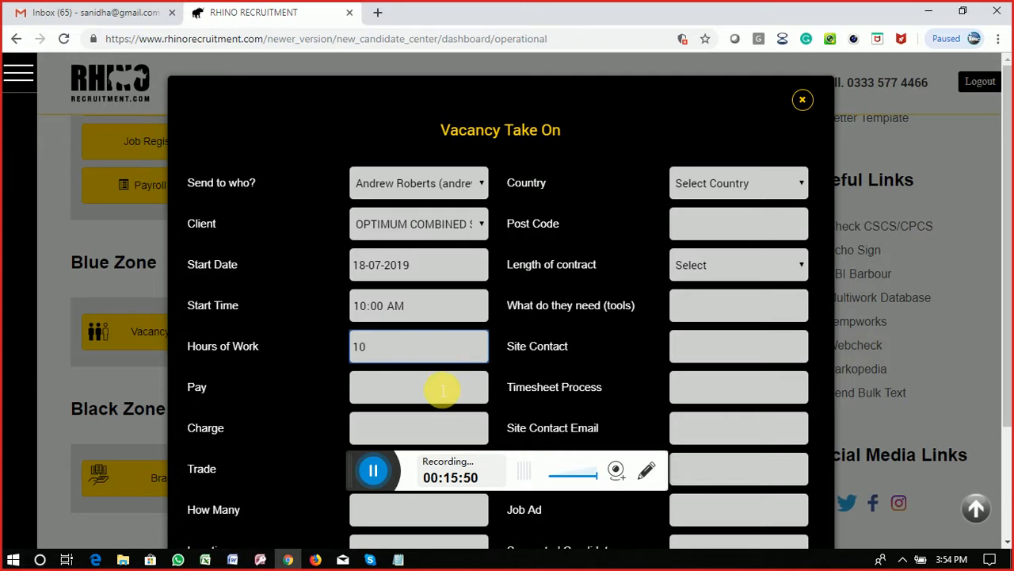
pyautogui.click(442, 389)
pyautogui.write('200')
pyautogui.scroll(-2, 444, 389)
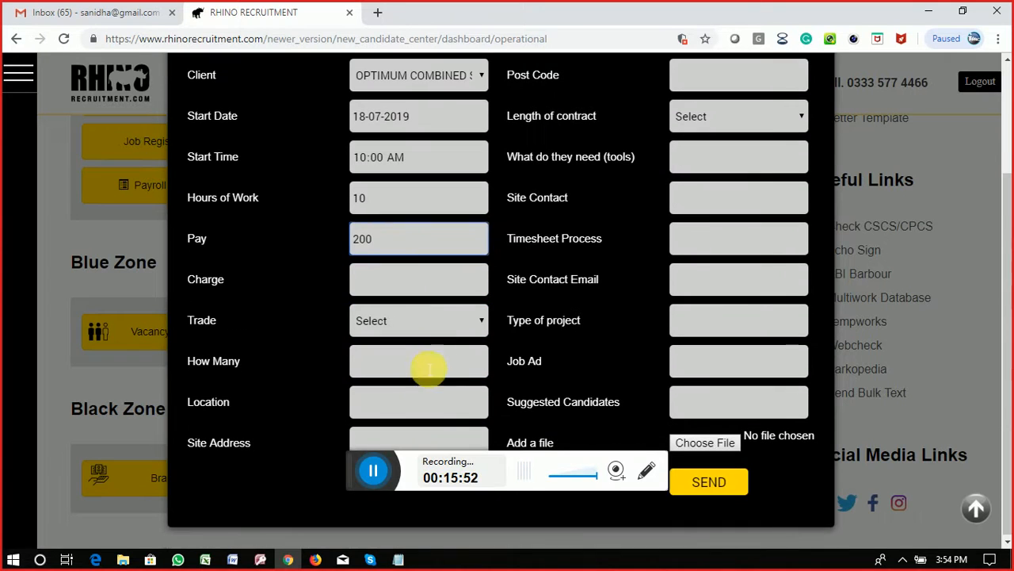
# Step: Enter charge 300, trade Bricklayer Mate and 2 workers needed
pyautogui.click(418, 280)
pyautogui.write('1')
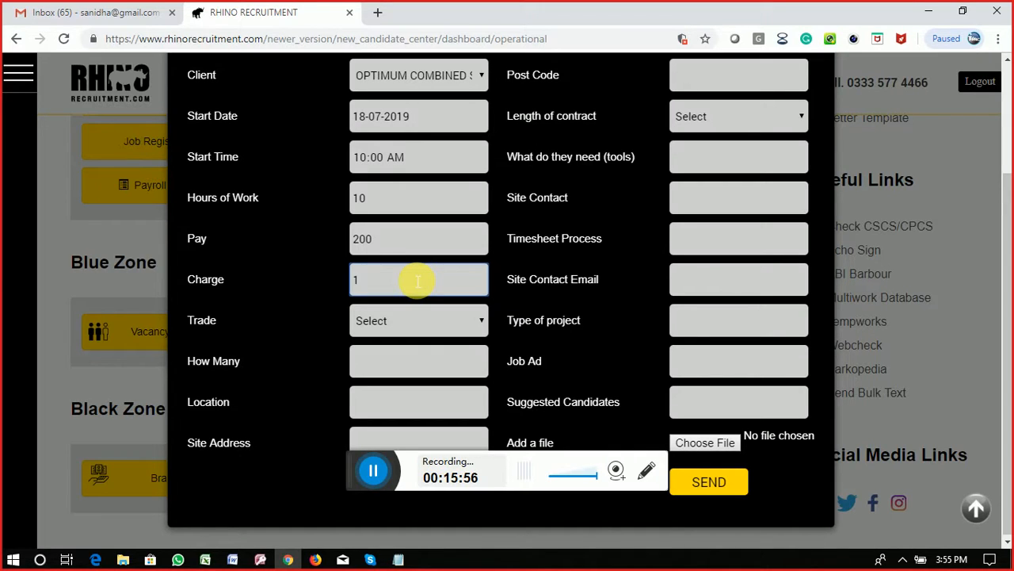
pyautogui.write('00')
pyautogui.click(432, 321)
pyautogui.click(400, 155)
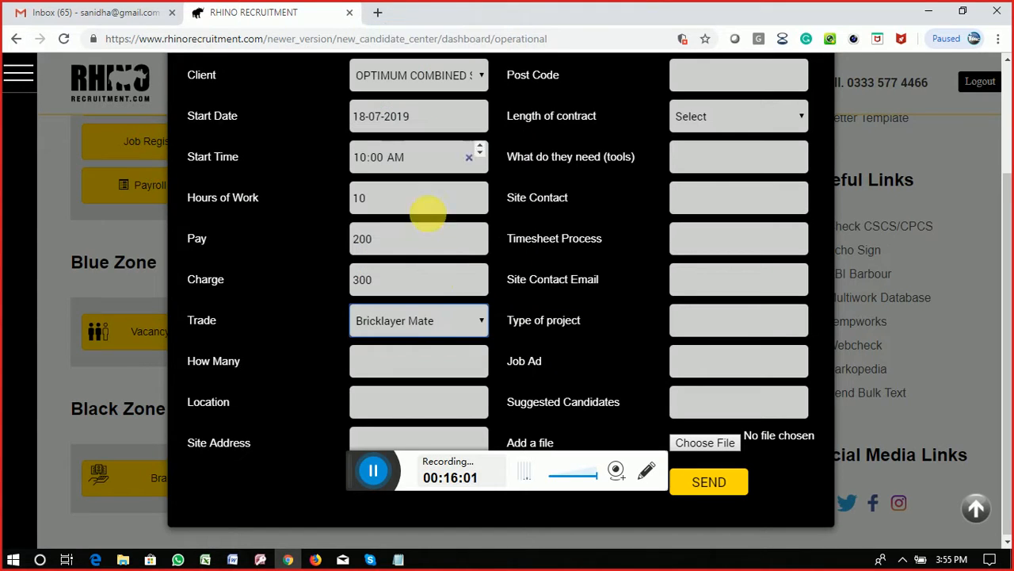
pyautogui.click(388, 363)
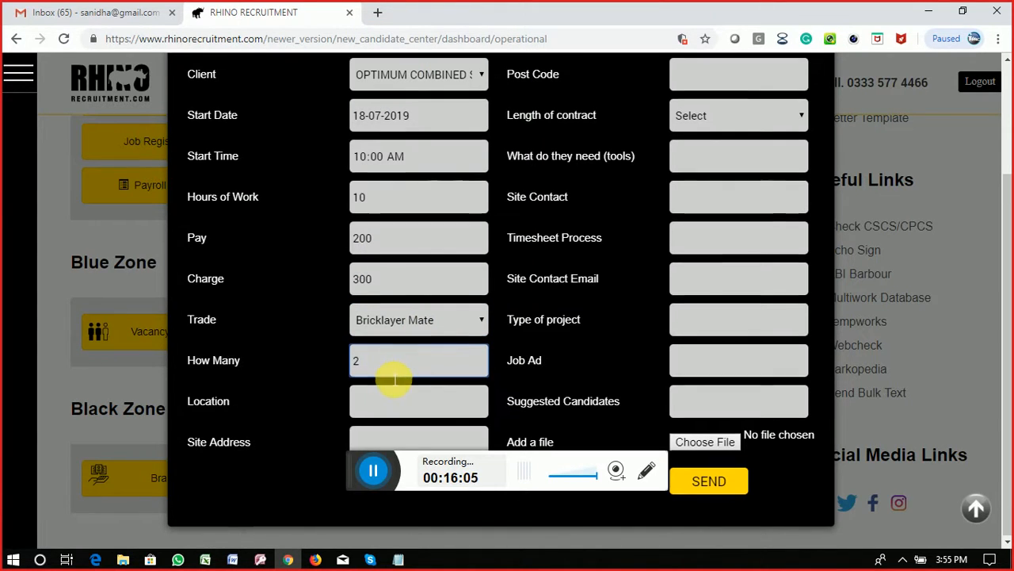
pyautogui.click(412, 402)
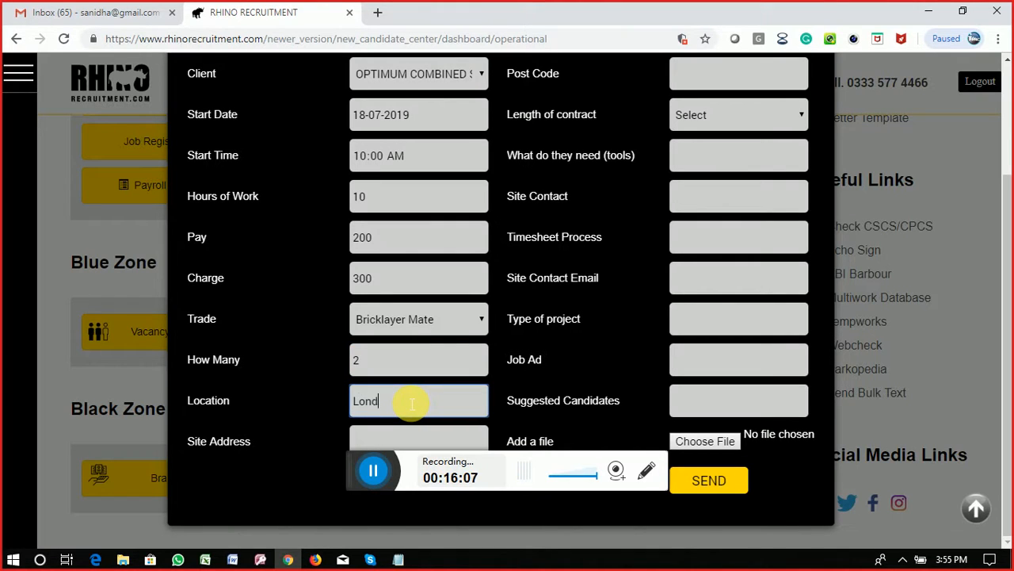
pyautogui.click(394, 363)
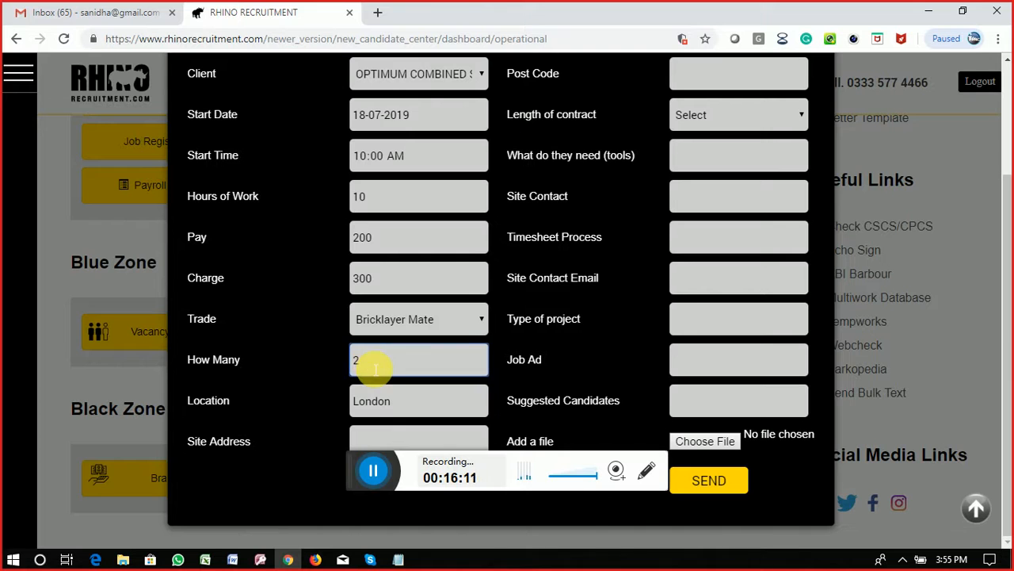
# Step: Set the Site Address to London, matching the London location
pyautogui.scroll(2, 396, 403)
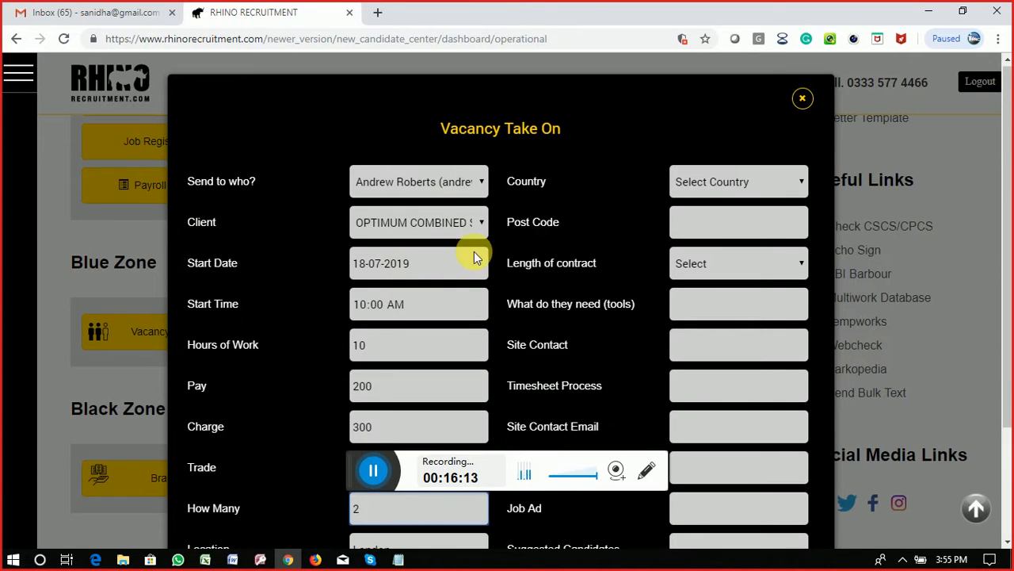
pyautogui.scroll(-1, 483, 277)
pyautogui.scroll(-1, 495, 301)
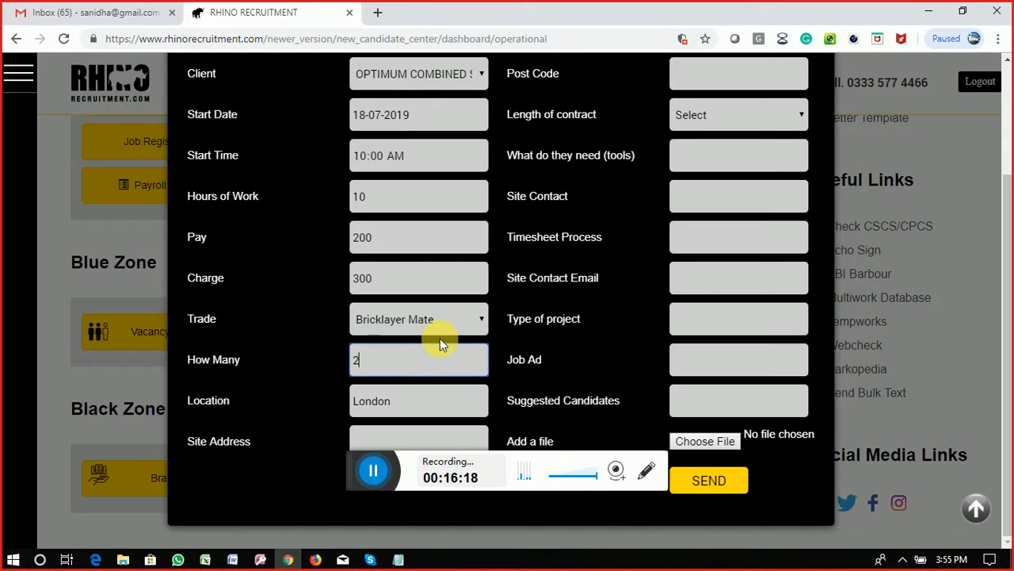
pyautogui.scroll(1, 440, 339)
pyautogui.scroll(-1, 440, 339)
pyautogui.click(386, 438)
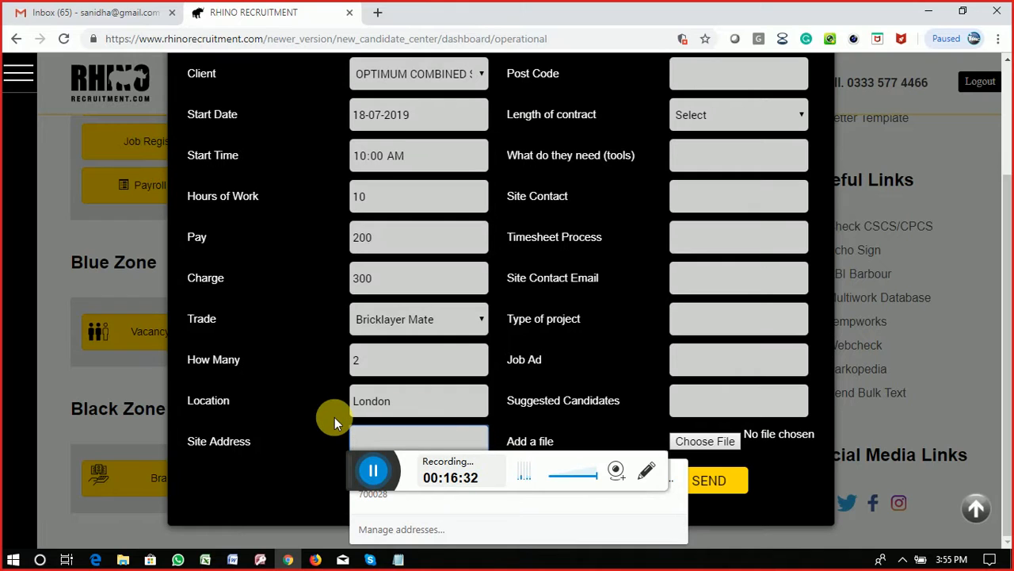
pyautogui.write('Am')
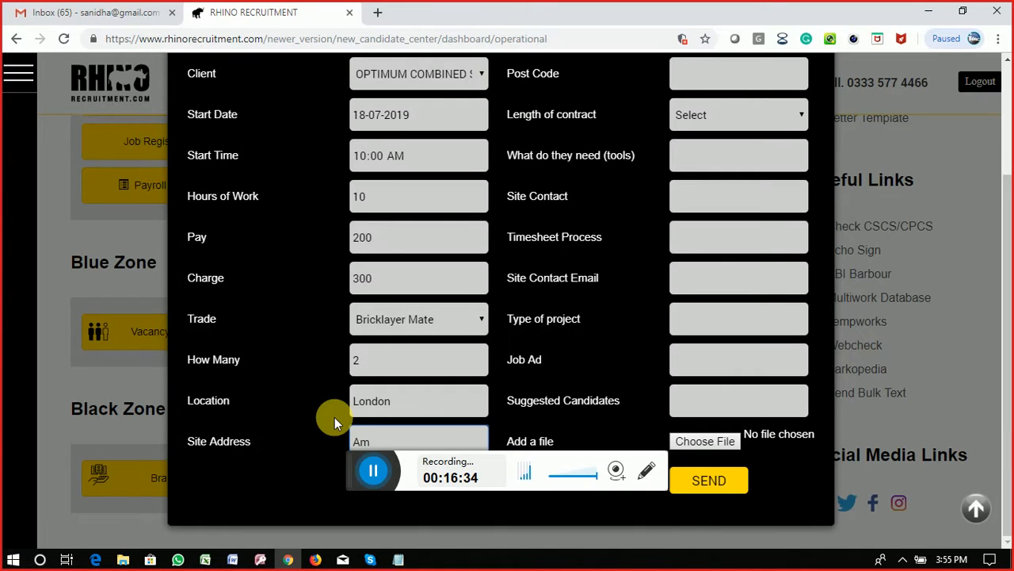
pyautogui.press('BackSpace')
pyautogui.write('London')
pyautogui.scroll(1, 749, 400)
pyautogui.scroll(3, 749, 401)
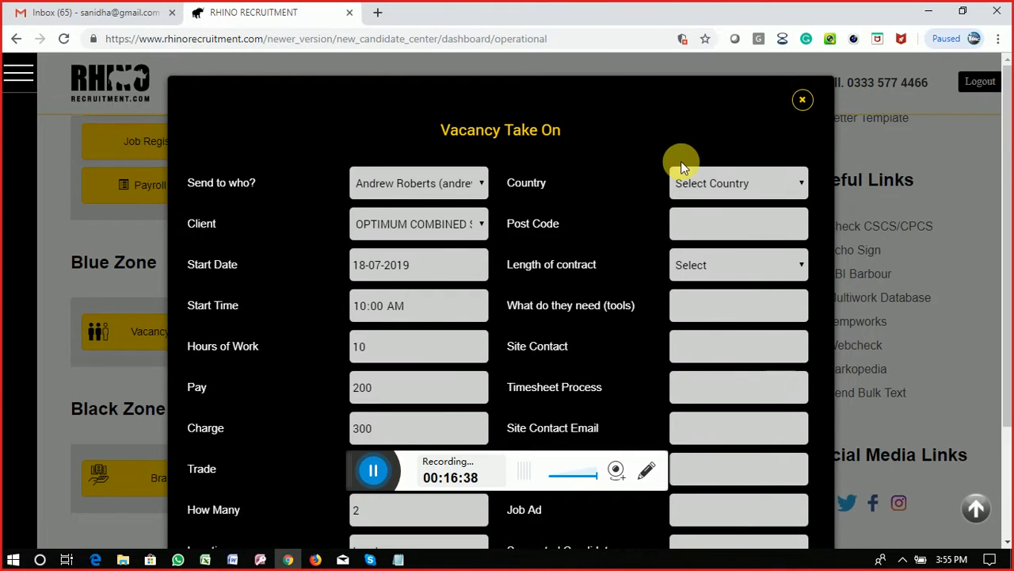
# Step: Set country United Kingdom and post code CF11 0SG
pyautogui.click(718, 183)
pyautogui.click(717, 221)
pyautogui.click(721, 227)
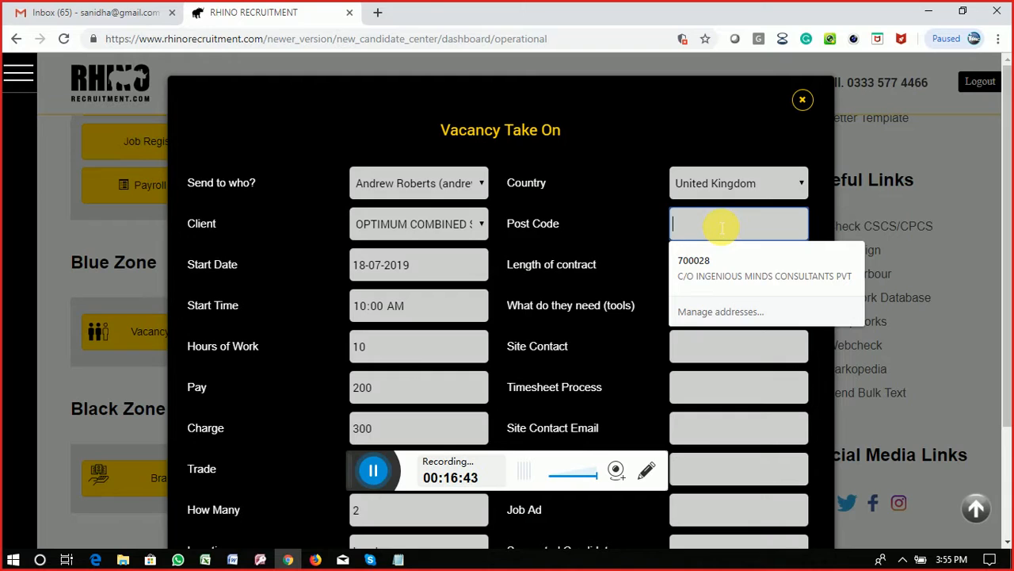
pyautogui.write('T')
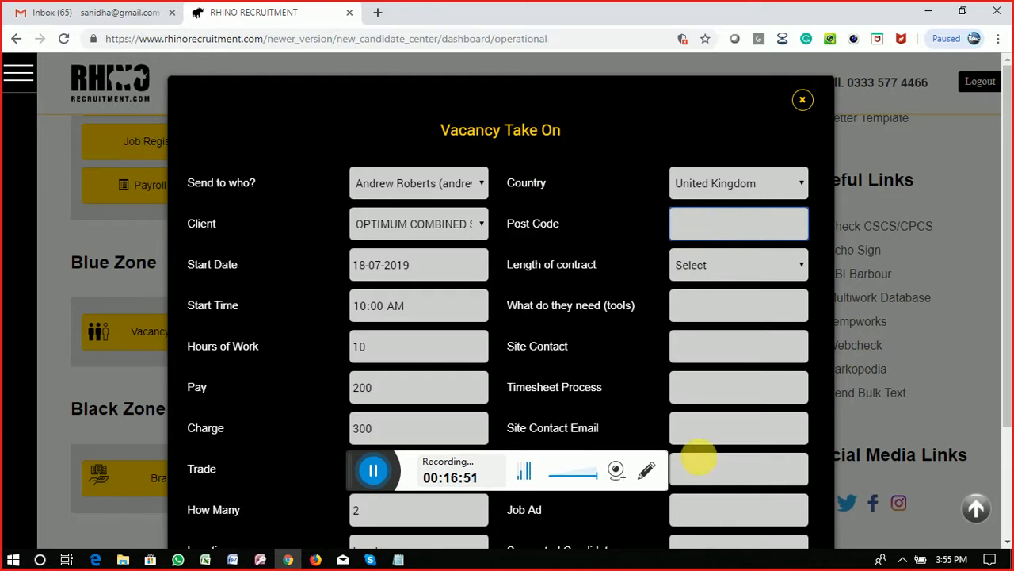
pyautogui.moveTo(376, 564)
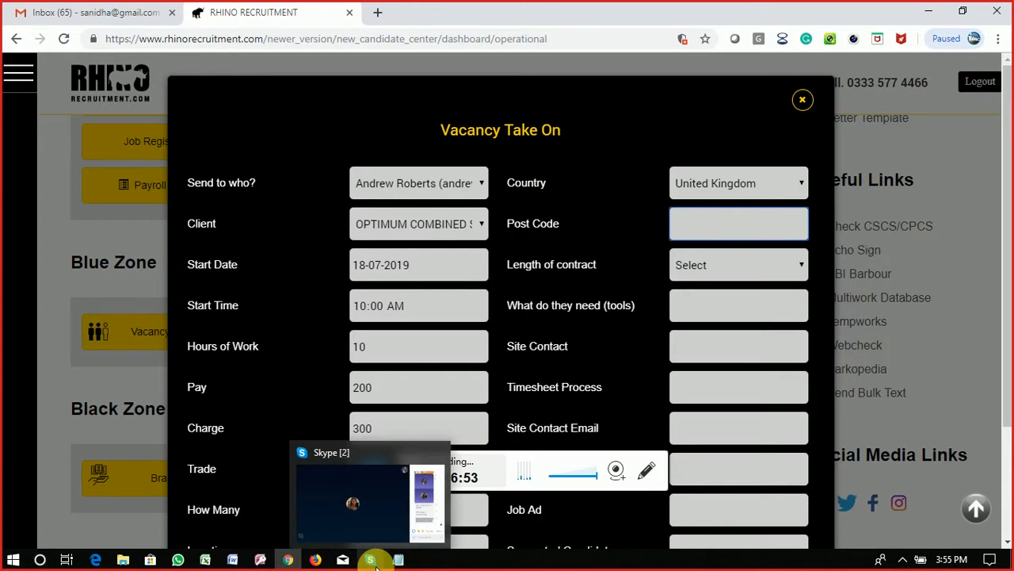
pyautogui.click(372, 561)
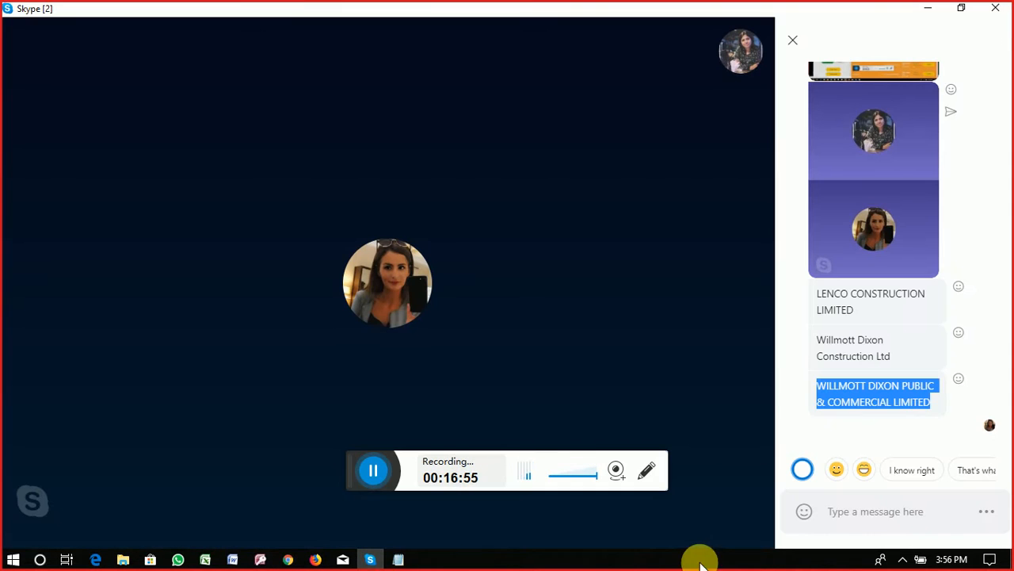
pyautogui.click(288, 559)
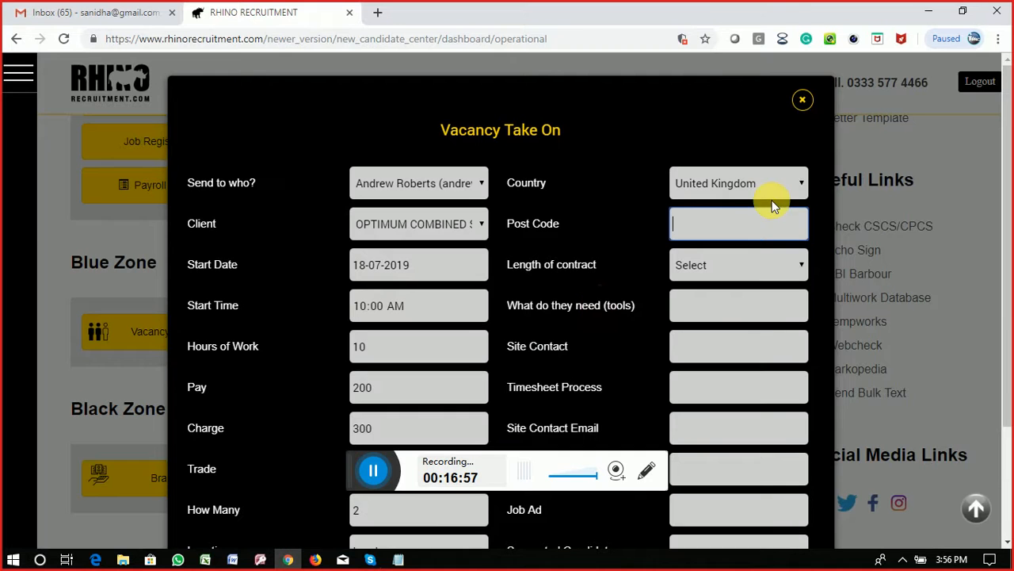
pyautogui.write('CF11')
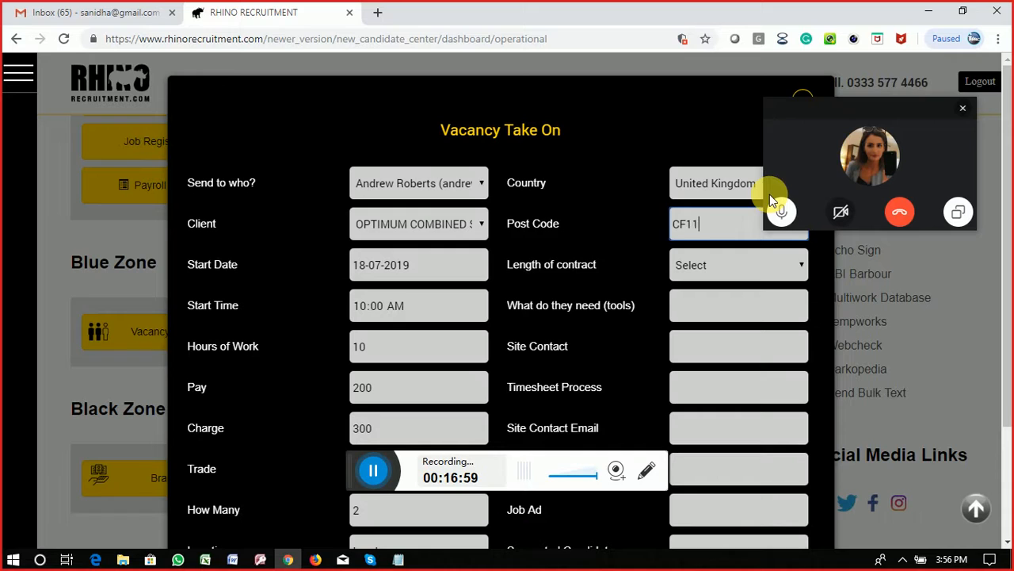
pyautogui.click(963, 112)
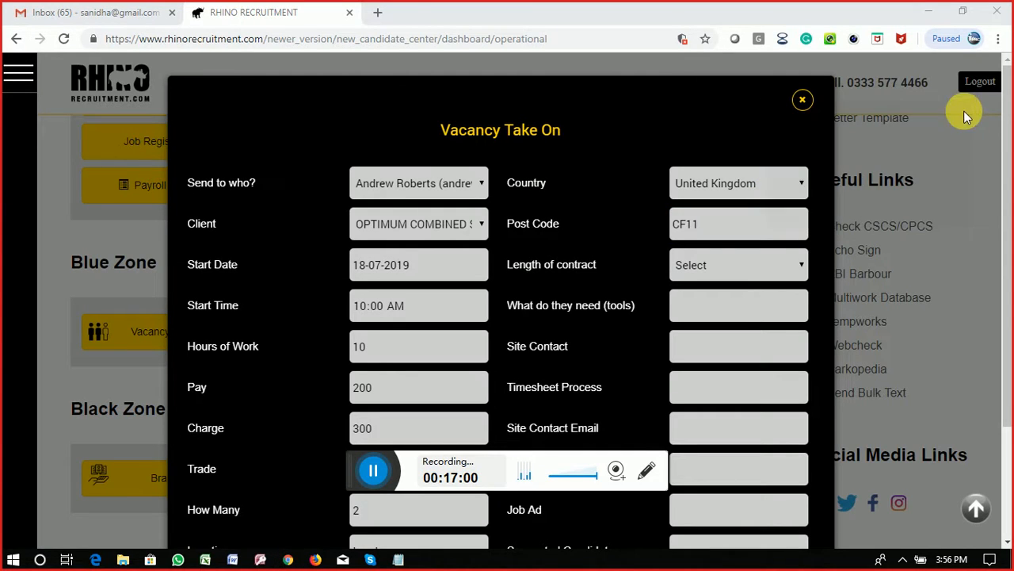
pyautogui.click(732, 231)
pyautogui.write('0')
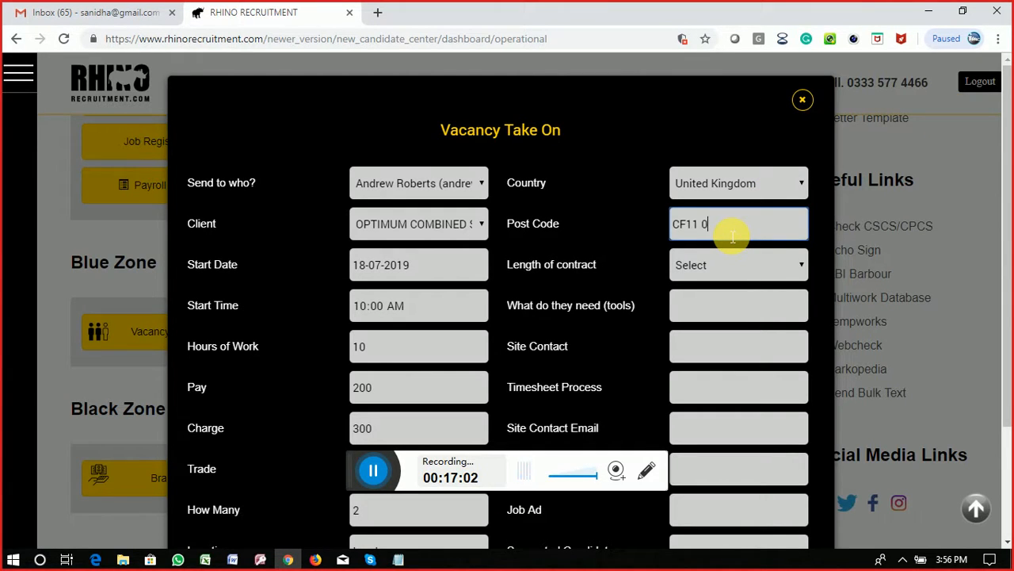
pyautogui.write('SG')
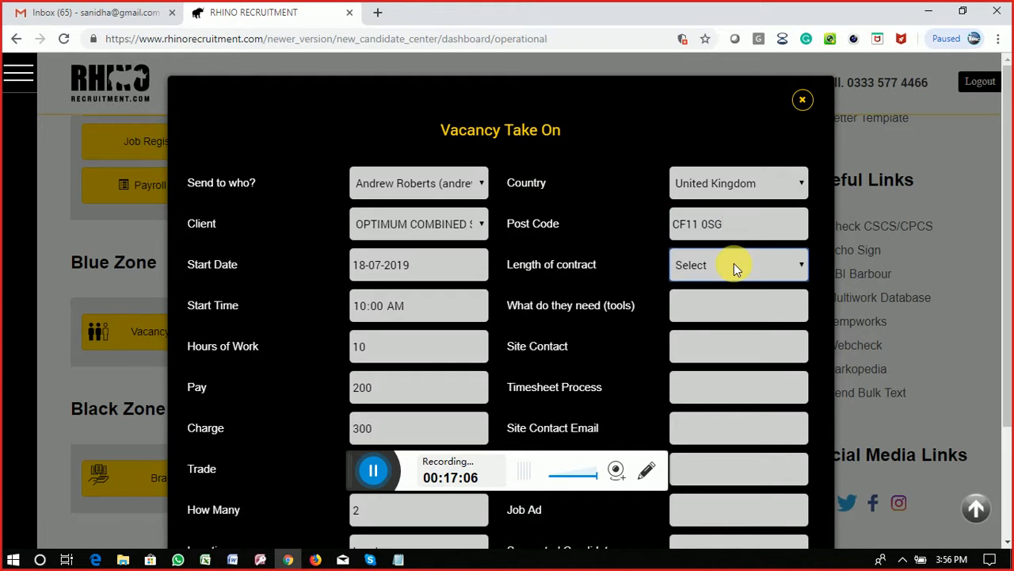
# Step: Choose 3 days as the length of contract
pyautogui.click(734, 263)
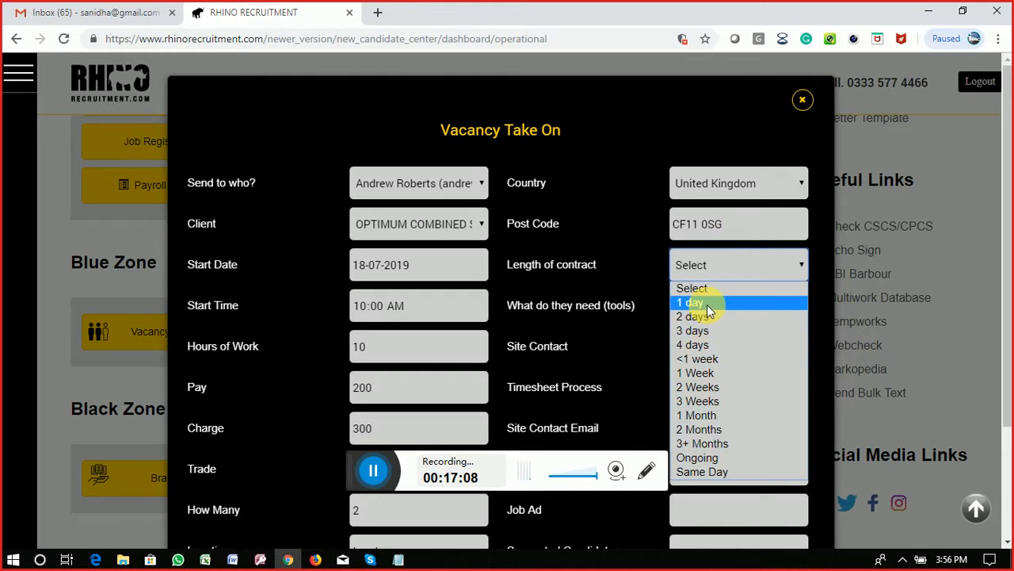
pyautogui.click(707, 304)
pyautogui.click(737, 266)
pyautogui.click(721, 331)
# Step: Enter TEst for the tools needed and the site contact
pyautogui.click(709, 309)
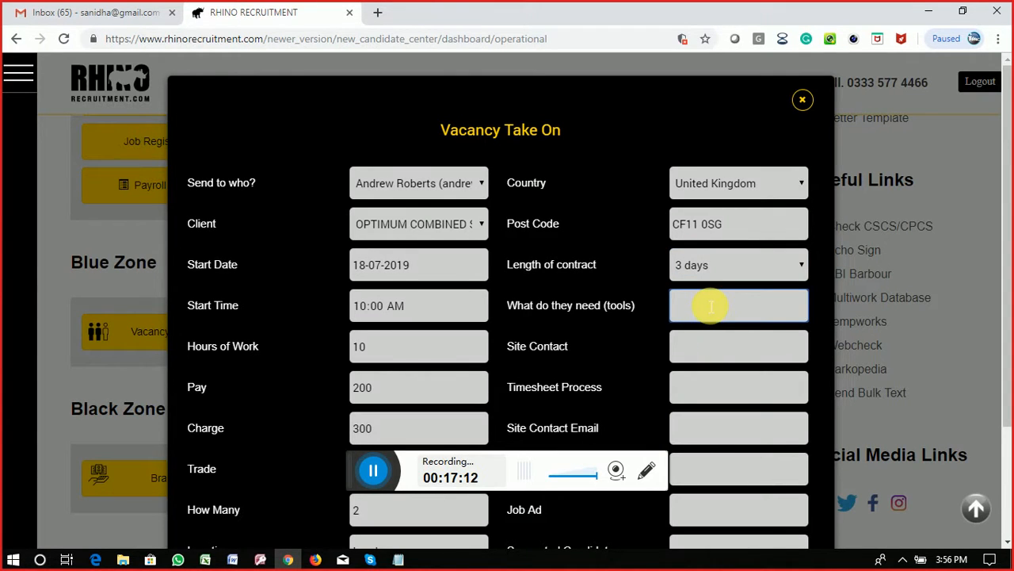
pyautogui.write('TEst')
pyautogui.press('Tab')
pyautogui.write('TEst')
pyautogui.press('Tab')
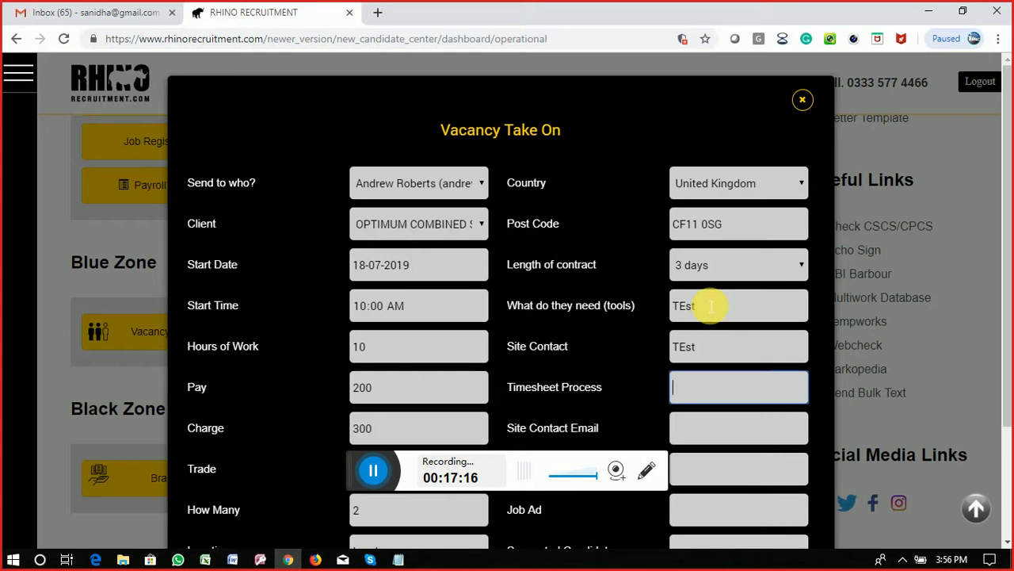
# Step: Fill in the site contact's e-mail and TEst as the type of project
pyautogui.scroll(-2, 702, 316)
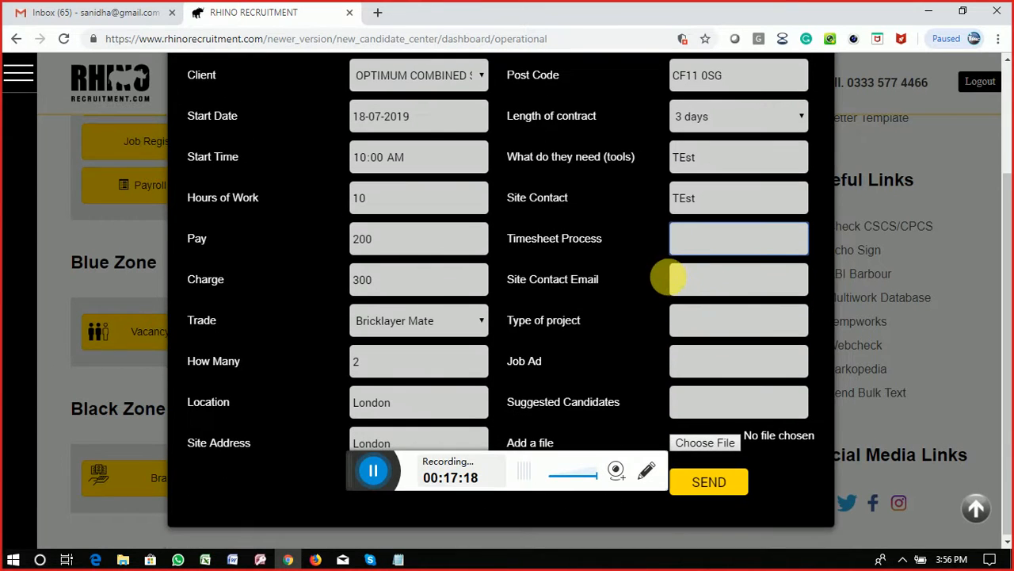
pyautogui.click(702, 282)
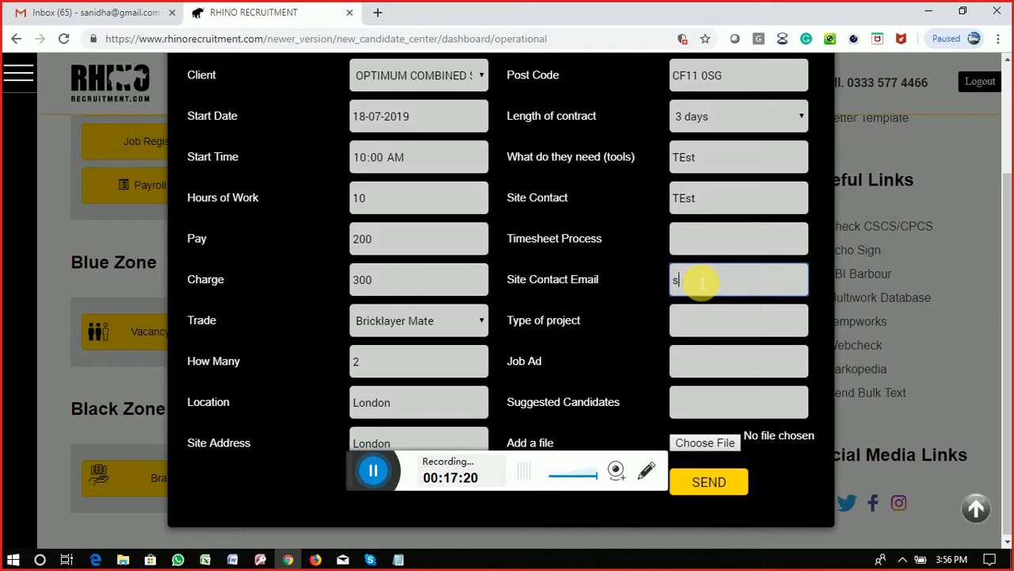
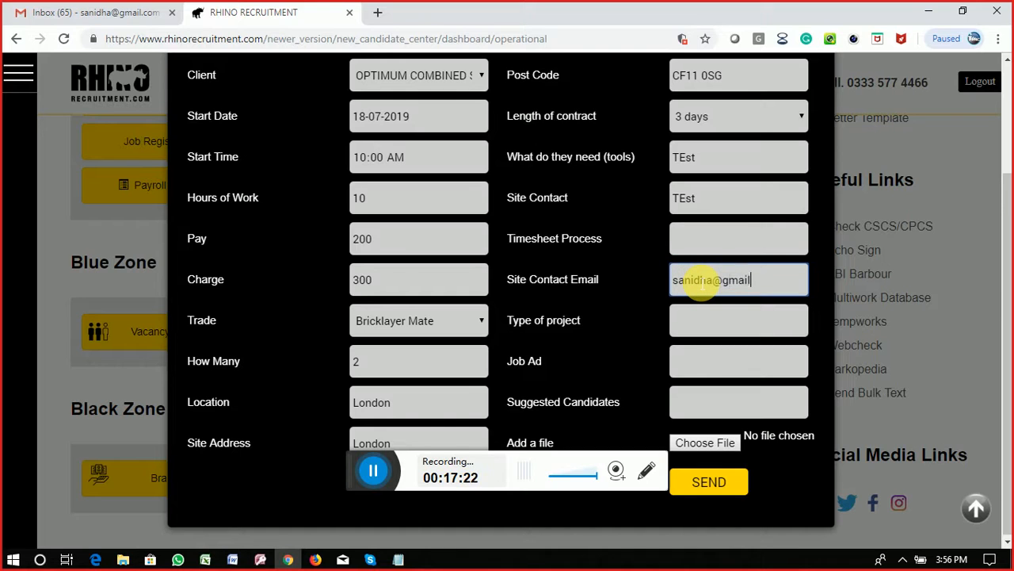
pyautogui.click(713, 328)
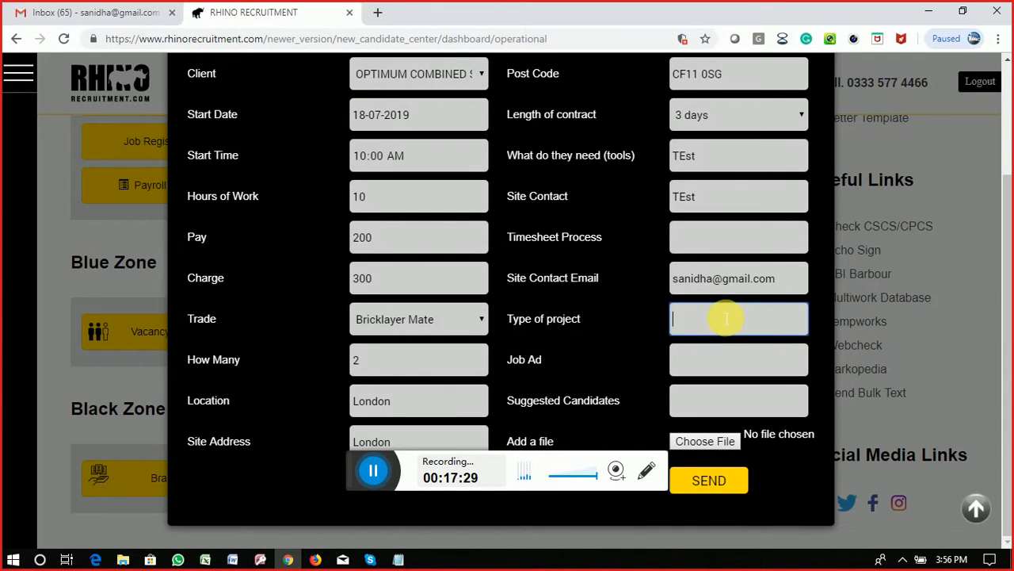
pyautogui.write('TEst')
pyautogui.click(704, 372)
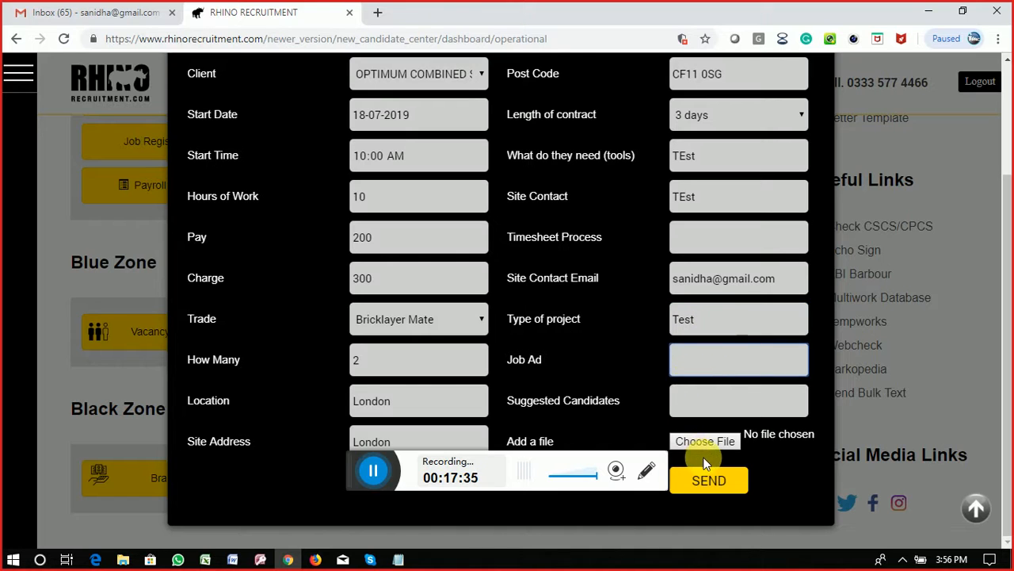
# Step: Fill the required Timesheet Process and Job Ad fields with 'test' and send the vacancy
pyautogui.click(720, 481)
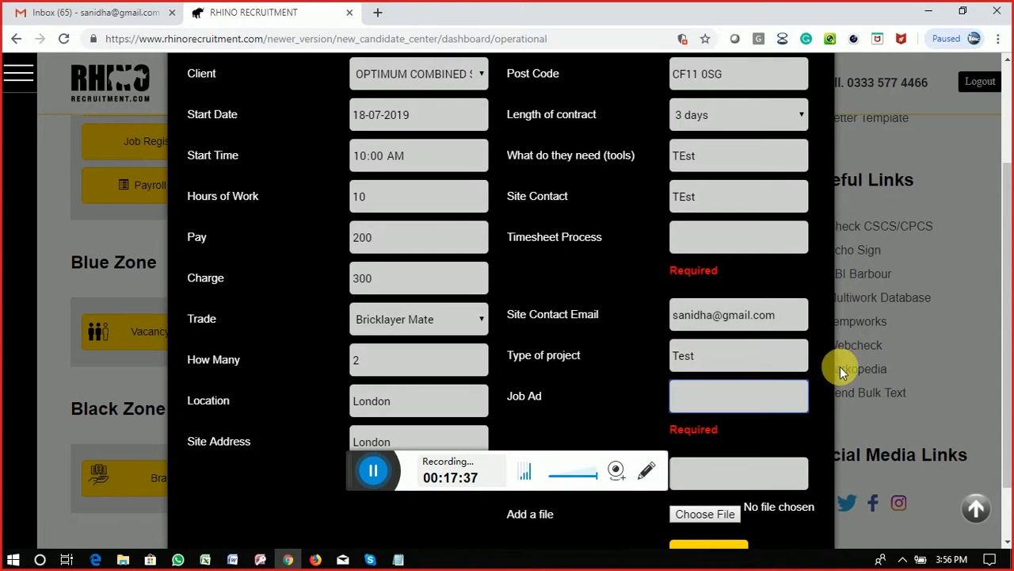
pyautogui.click(719, 254)
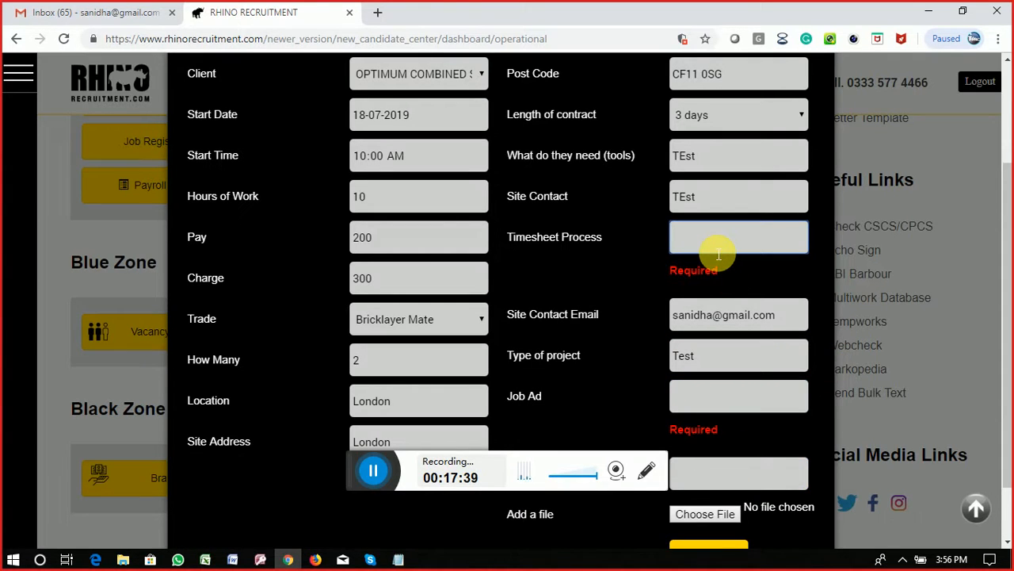
pyautogui.write('test')
pyautogui.click(708, 370)
pyautogui.write('tes')
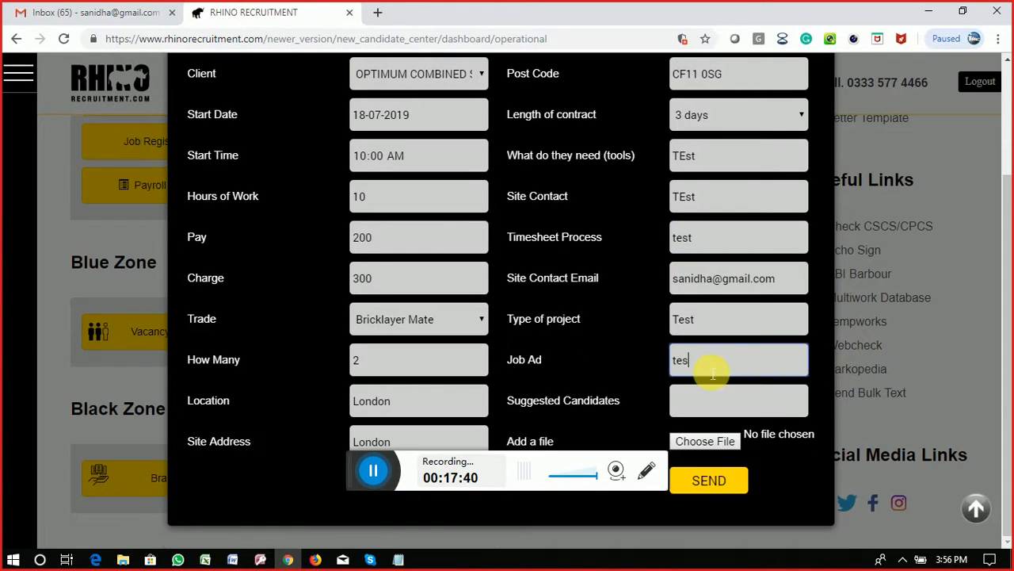
pyautogui.write('t')
pyautogui.click(713, 480)
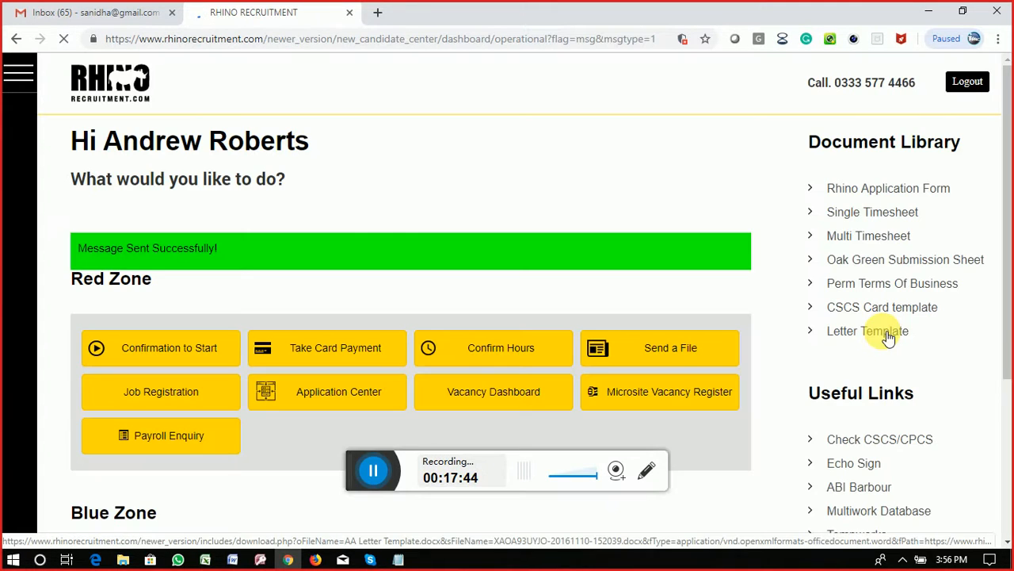
pyautogui.scroll(-3, 448, 312)
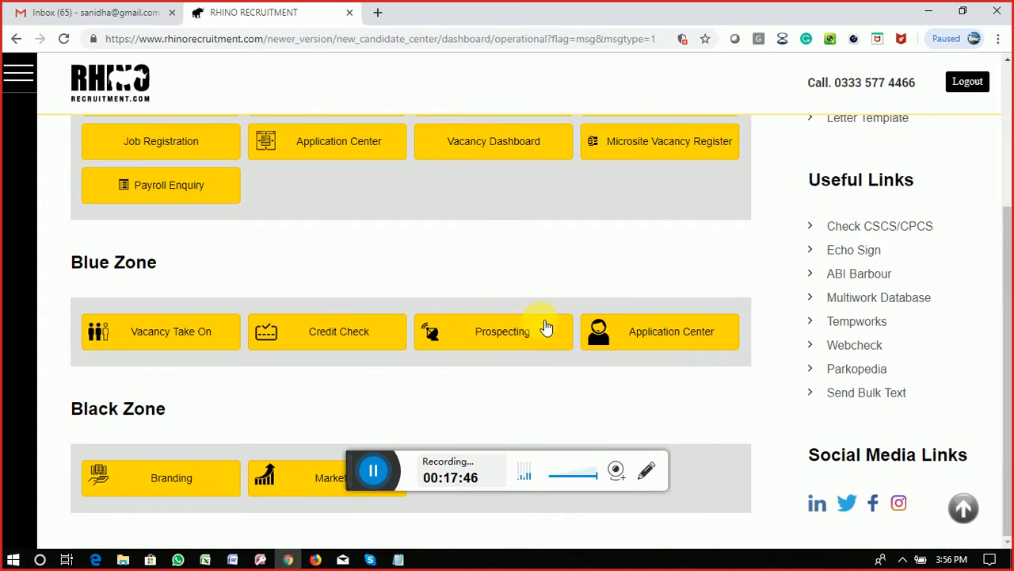
pyautogui.scroll(2, 507, 369)
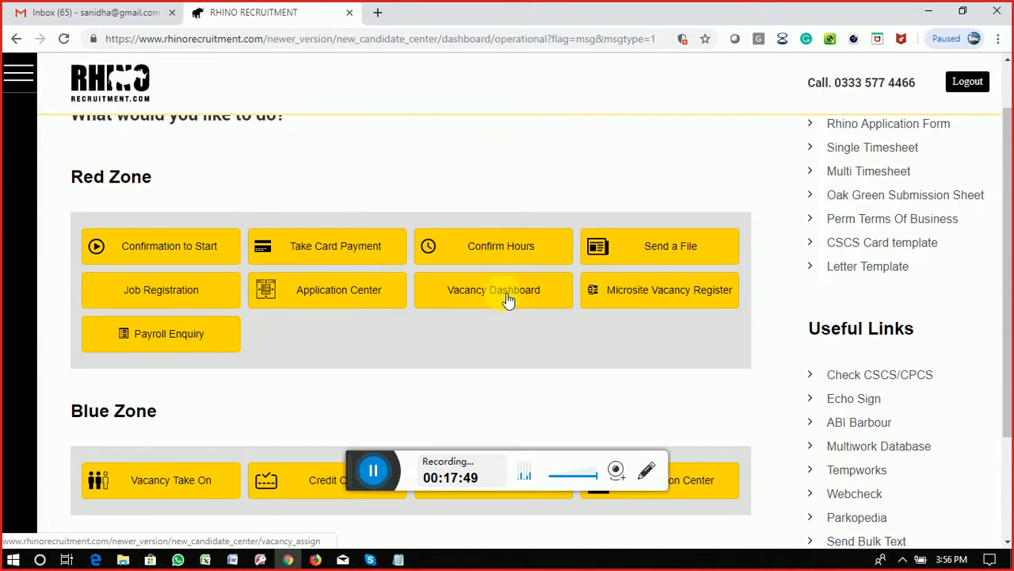
# Step: Enter candidate IDs in both Bricklayer Mate rows (4 and 5), loading each candidate's details
pyautogui.click(507, 299)
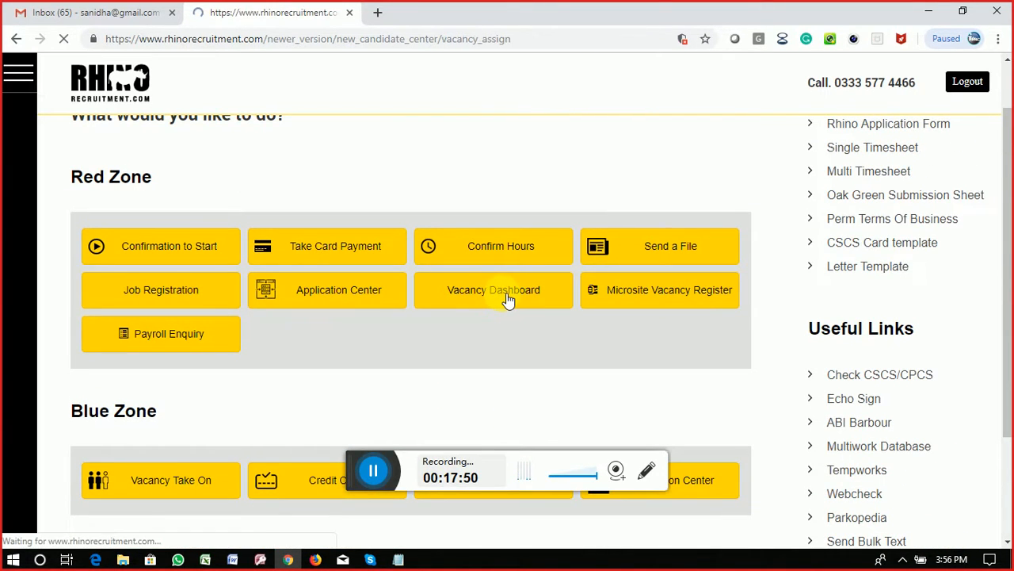
pyautogui.scroll(-1, 542, 308)
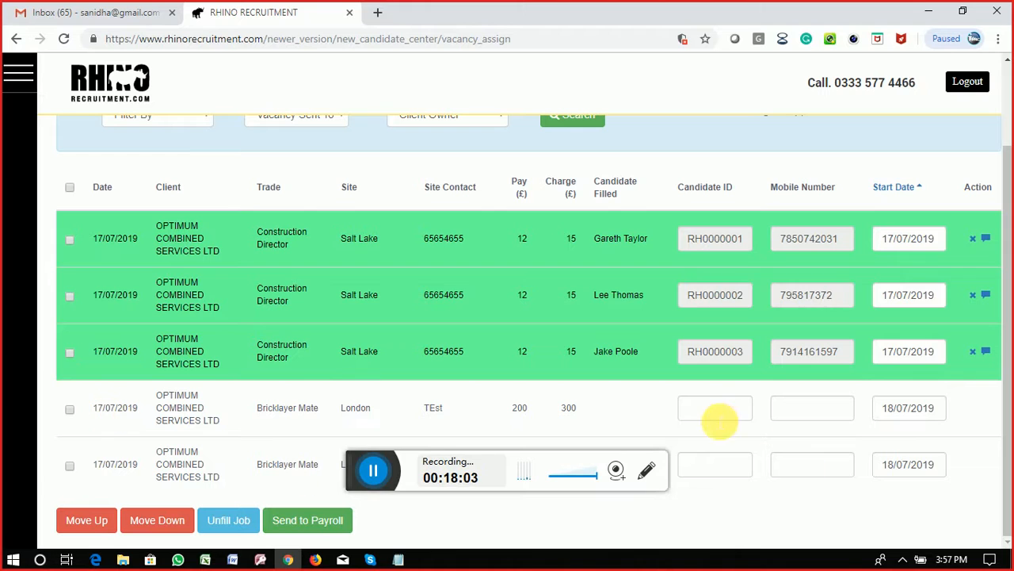
pyautogui.click(720, 411)
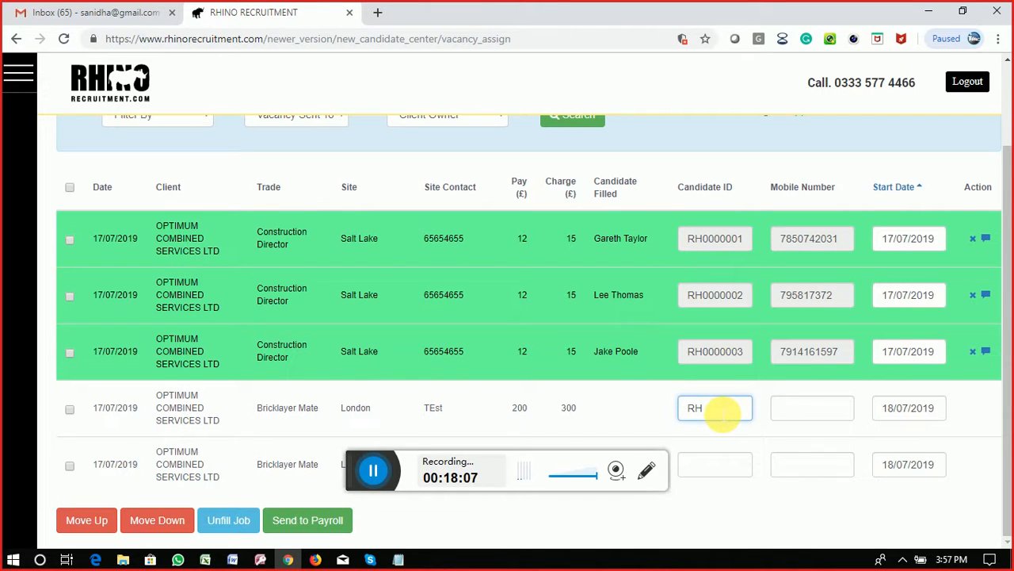
pyautogui.write('RH0000004')
pyautogui.press('Tab')
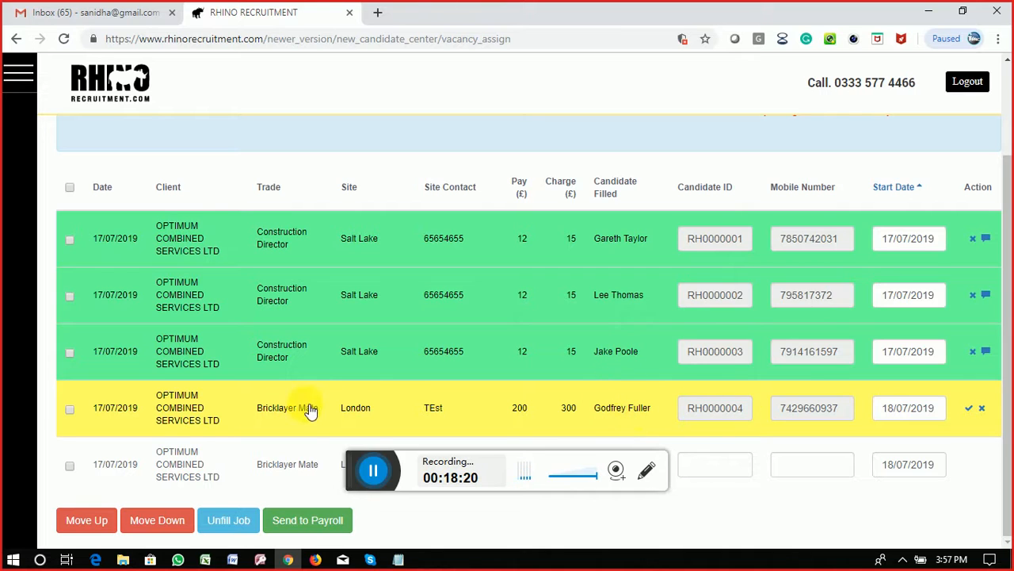
pyautogui.click(719, 465)
pyautogui.write('R')
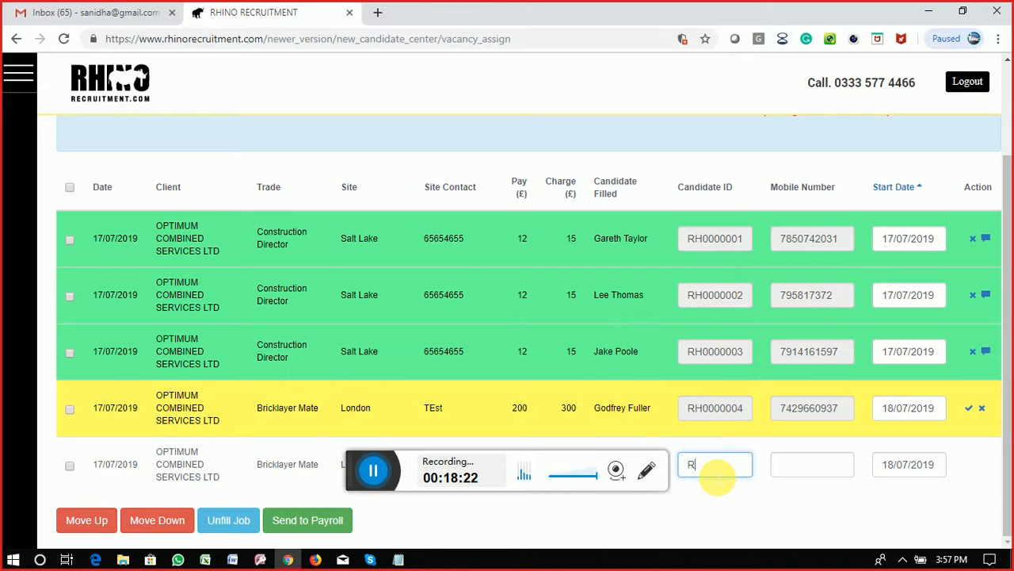
pyautogui.write('H0000005')
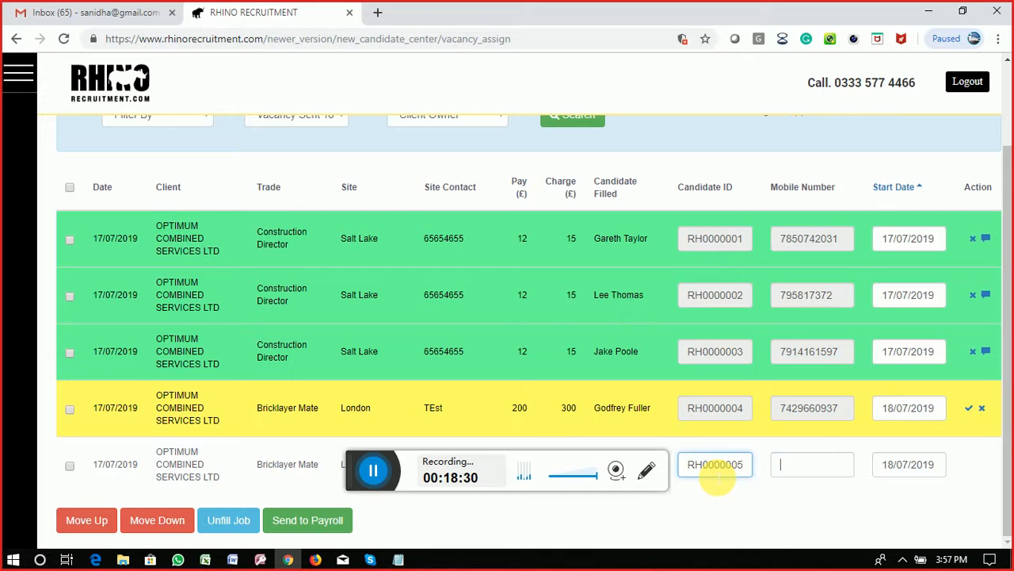
pyautogui.press('Tab')
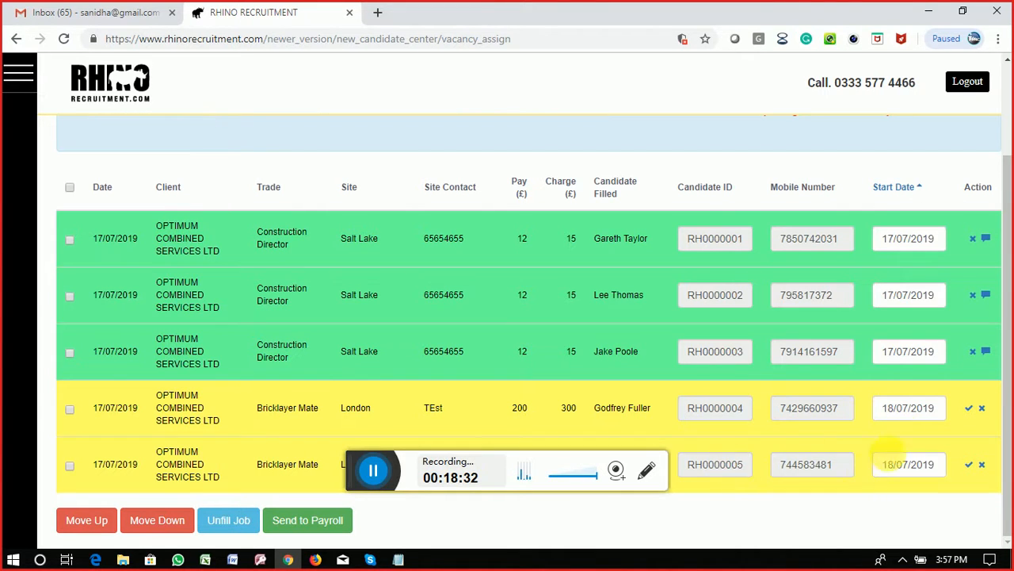
# Step: Start approving row 4's candidate, then close the action list and dismiss the prompt
pyautogui.click(969, 409)
pyautogui.click(481, 291)
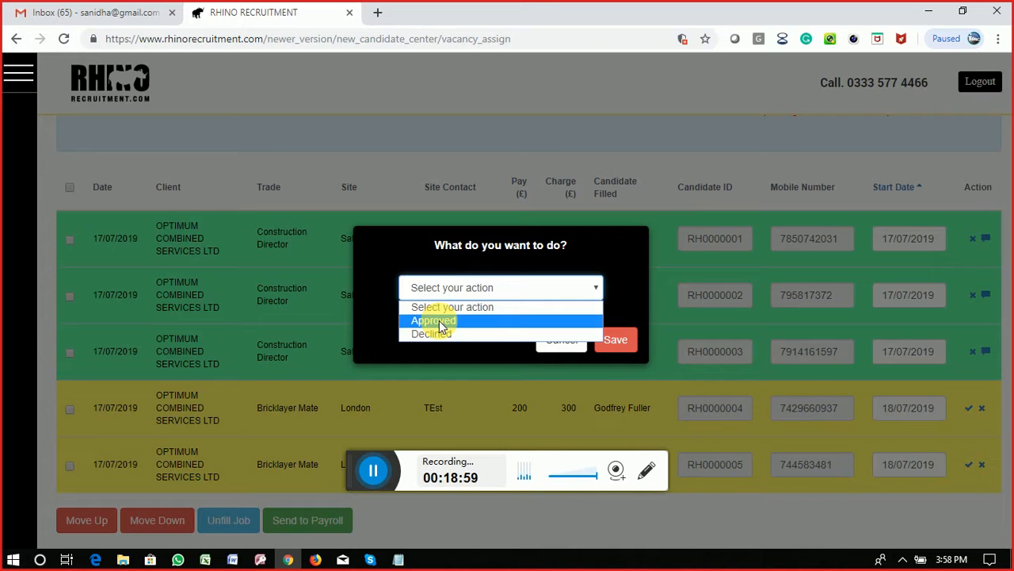
pyautogui.click(621, 301)
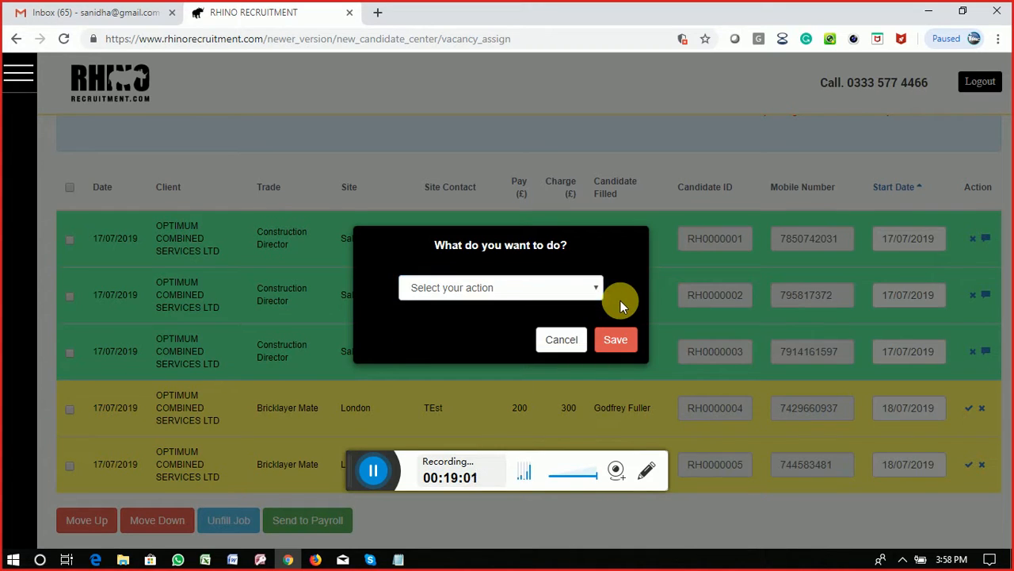
pyautogui.click(555, 340)
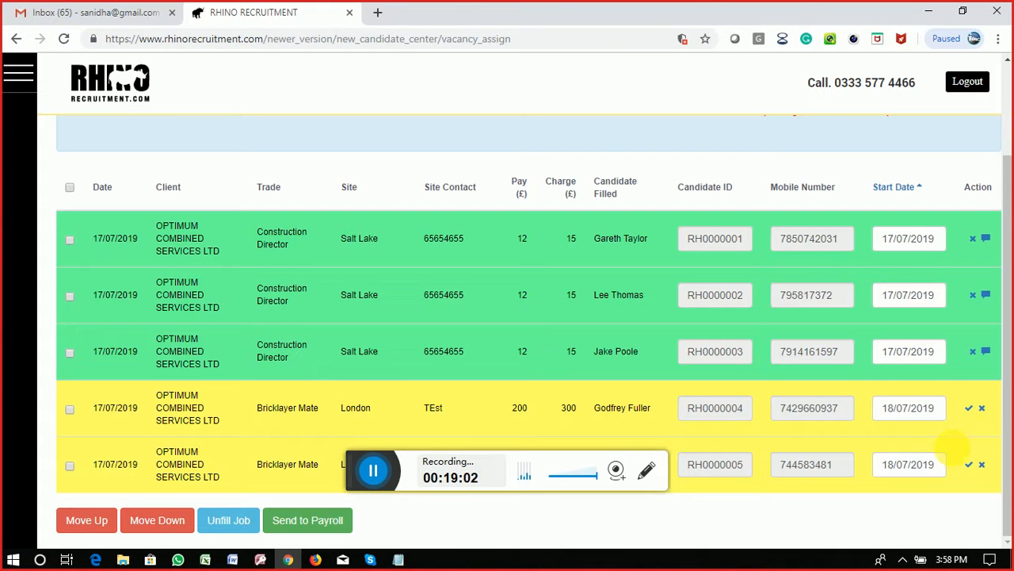
# Step: Set the first Bricklayer Mate row's action to Approved and save it
pyautogui.click(970, 409)
pyautogui.click(531, 290)
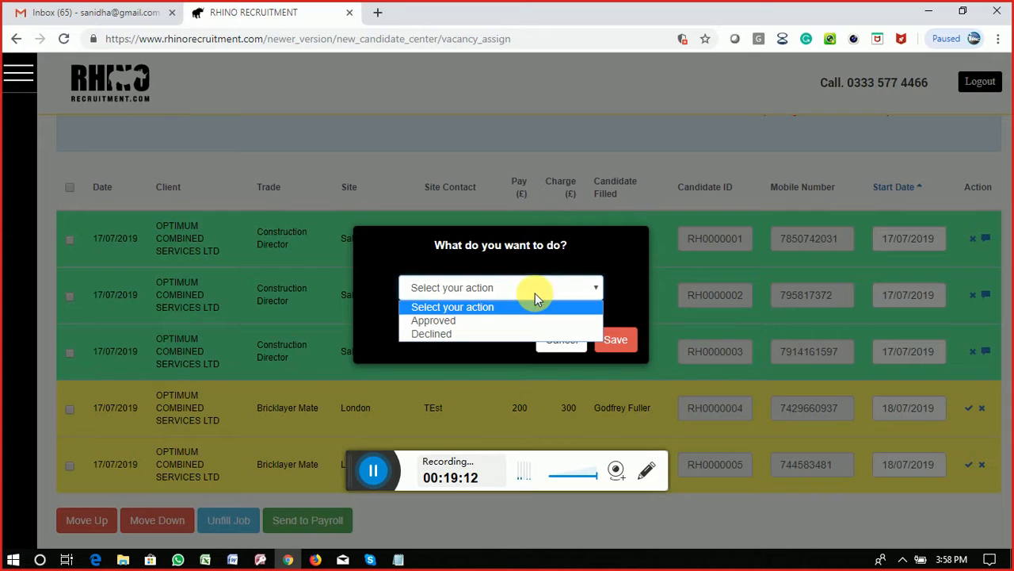
pyautogui.click(447, 321)
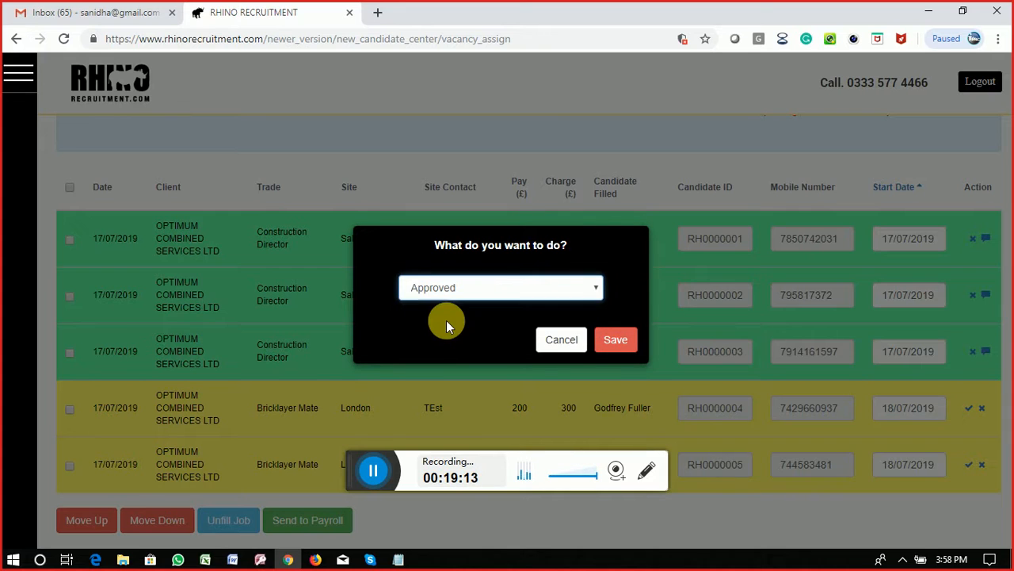
pyautogui.click(627, 342)
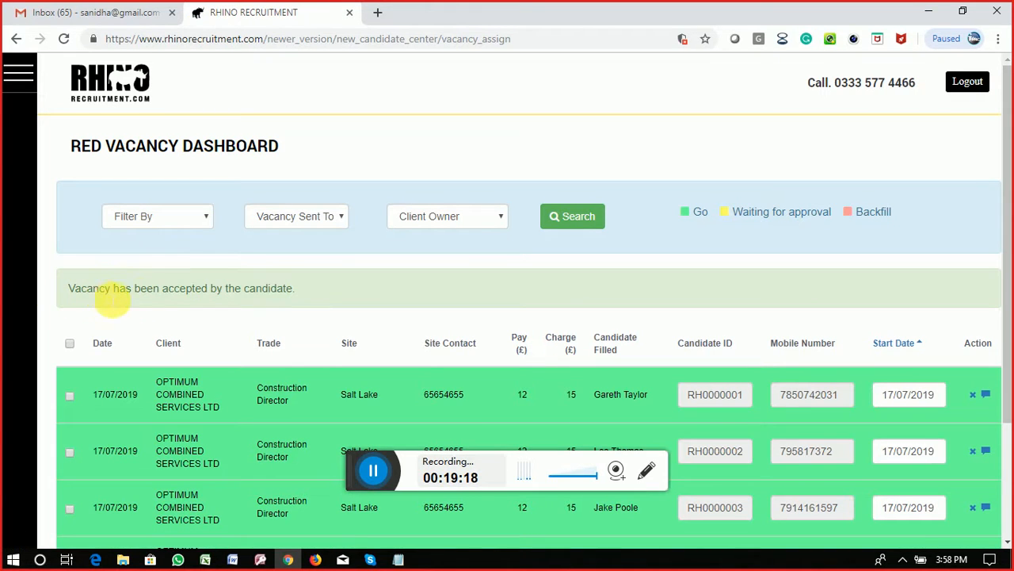
# Step: Choose Approved as the action for the second Bricklayer Mate row (row 5) and save
pyautogui.scroll(-2, 296, 299)
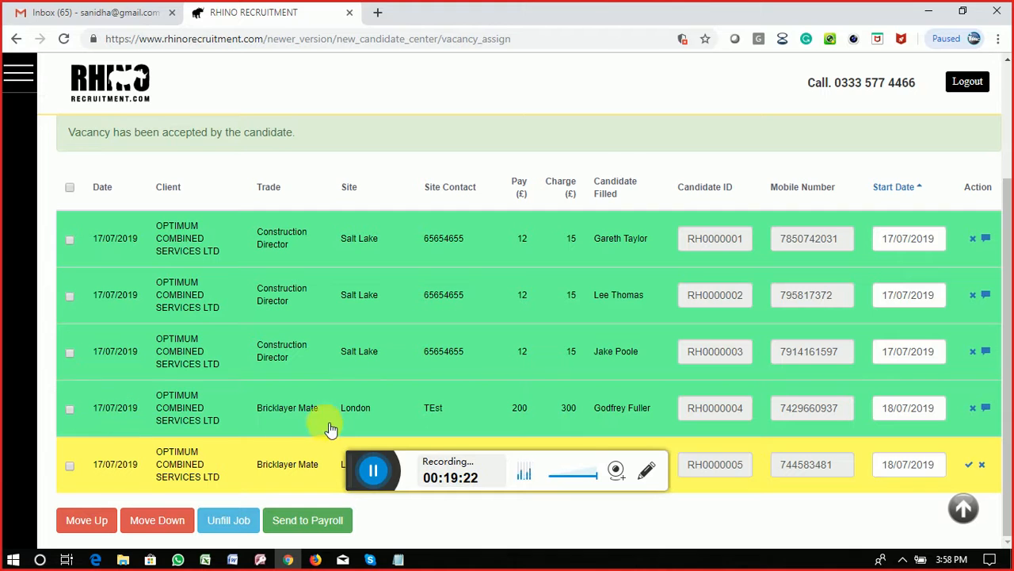
pyautogui.click(970, 466)
pyautogui.click(507, 293)
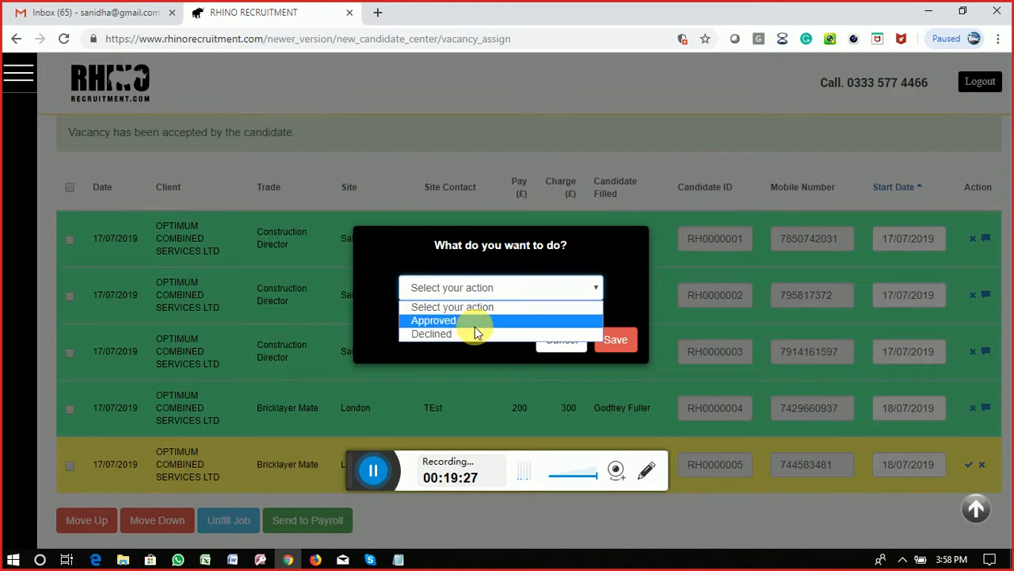
pyautogui.click(473, 320)
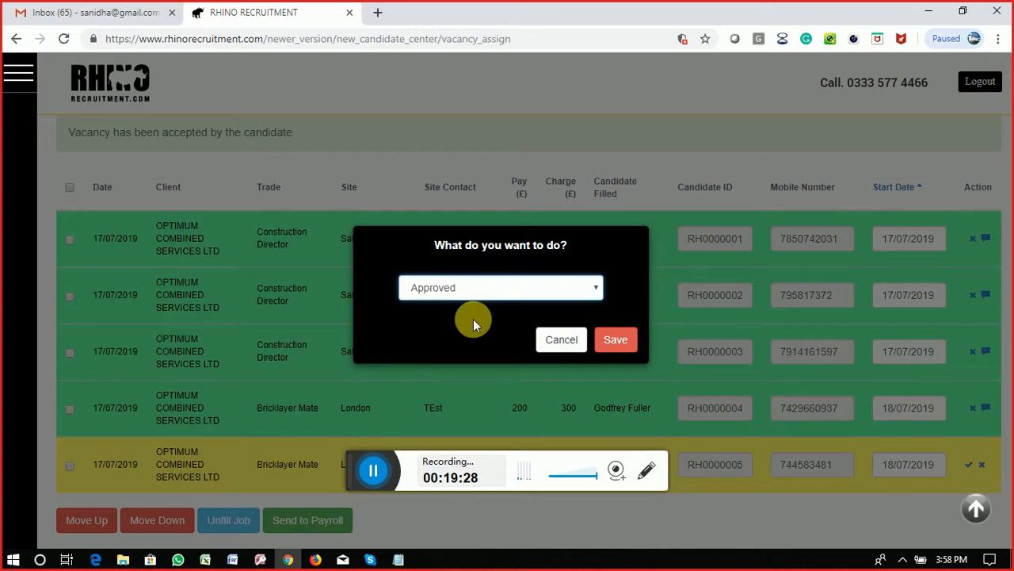
pyautogui.click(634, 341)
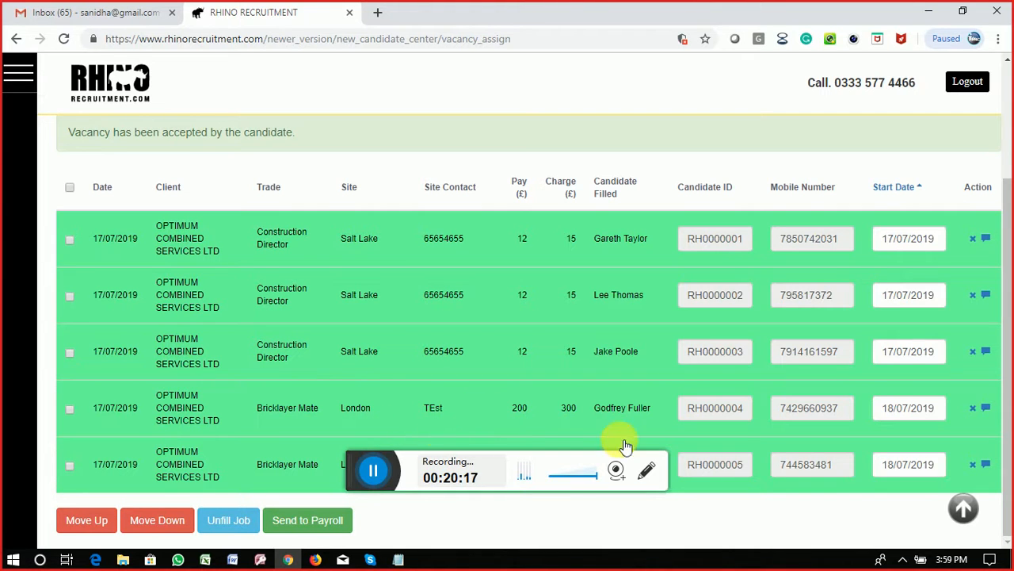
pyautogui.click(991, 409)
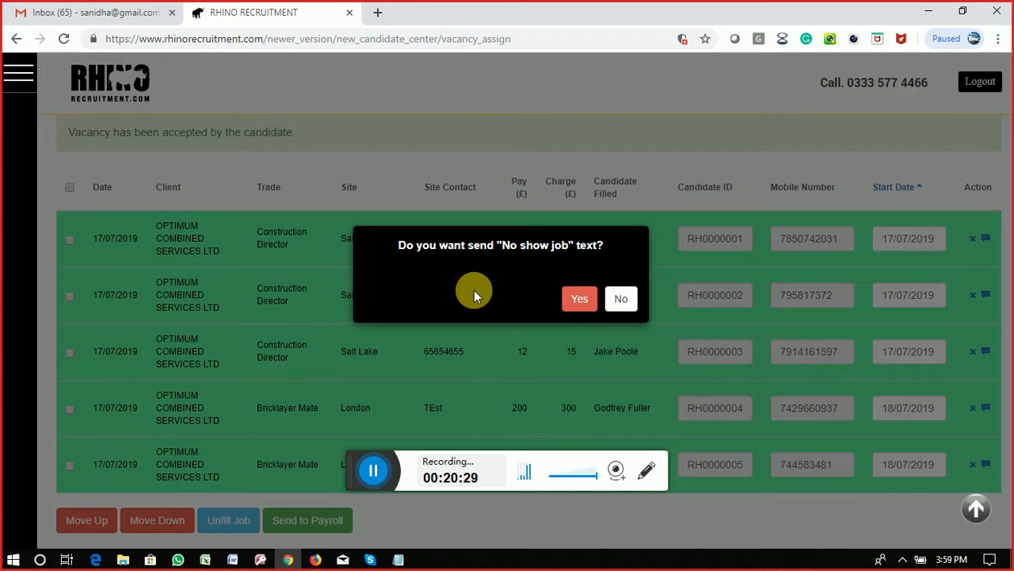
pyautogui.click(622, 301)
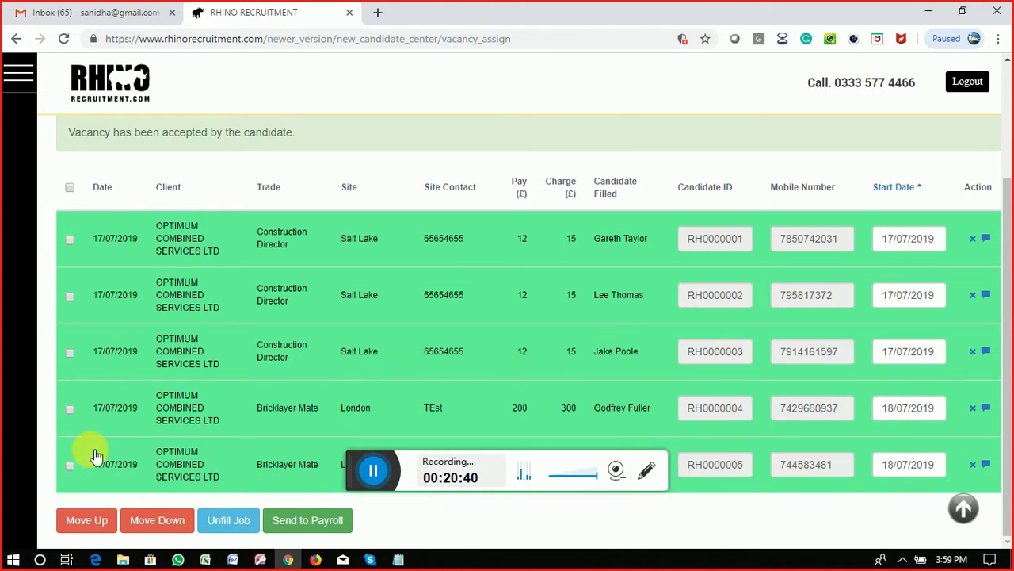
# Step: Try moving Bricklayer Mate rows 4 and 5 up together, and accept the one-row-only warning
pyautogui.click(70, 408)
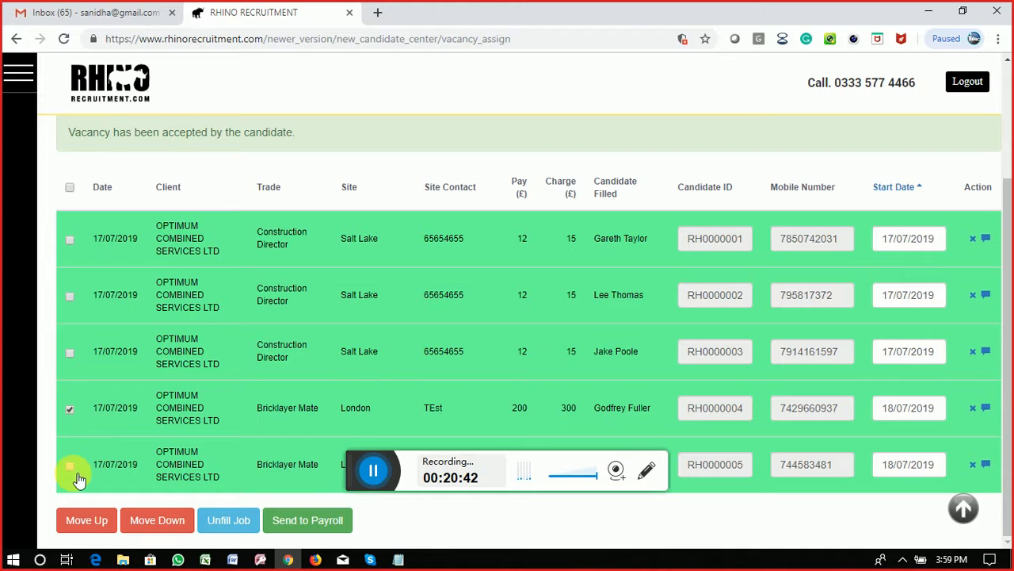
pyautogui.click(70, 465)
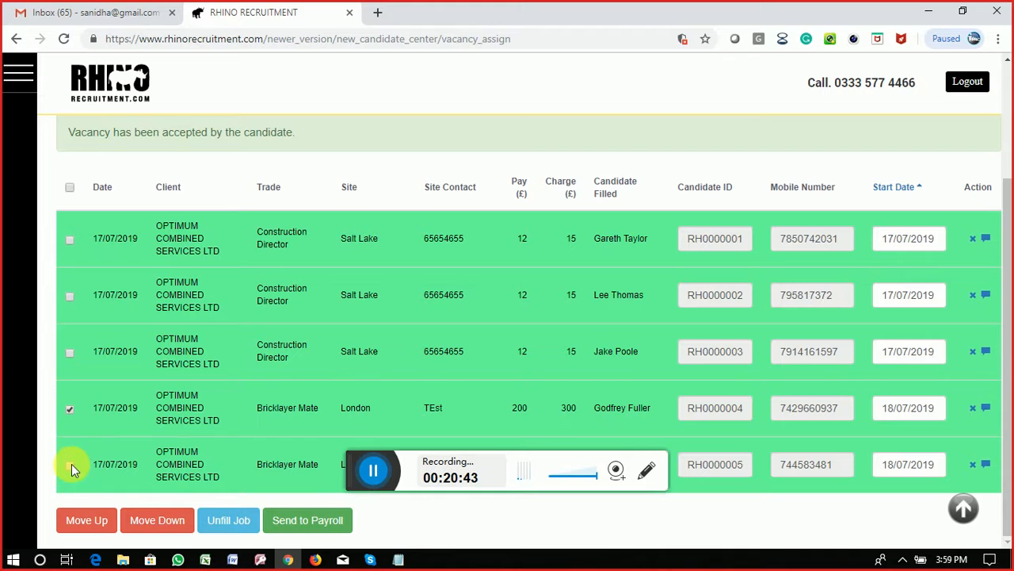
pyautogui.click(100, 523)
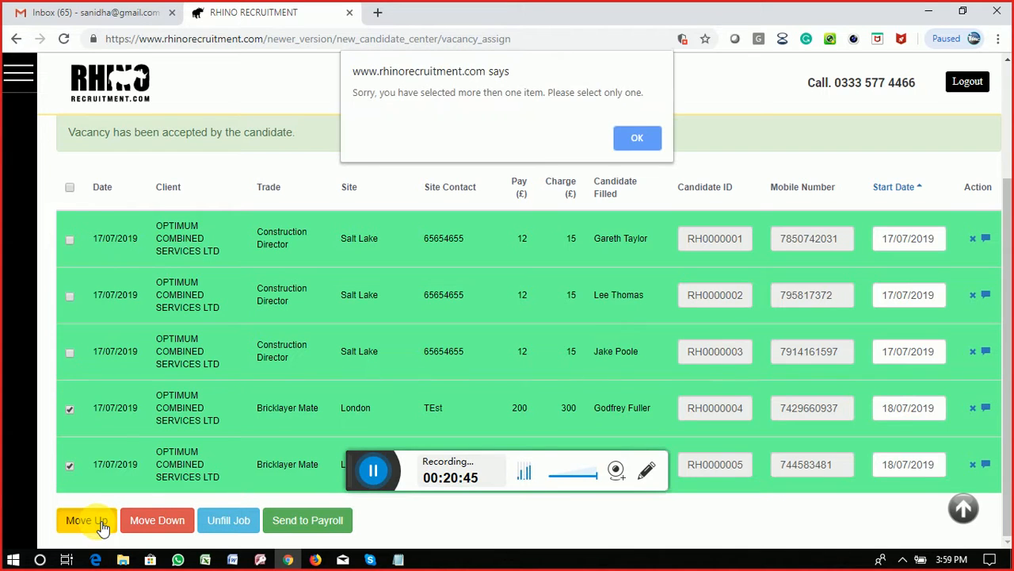
pyautogui.click(644, 141)
# Step: Clear the checkboxes on rows 4 and 5, then check both rows again
pyautogui.click(70, 465)
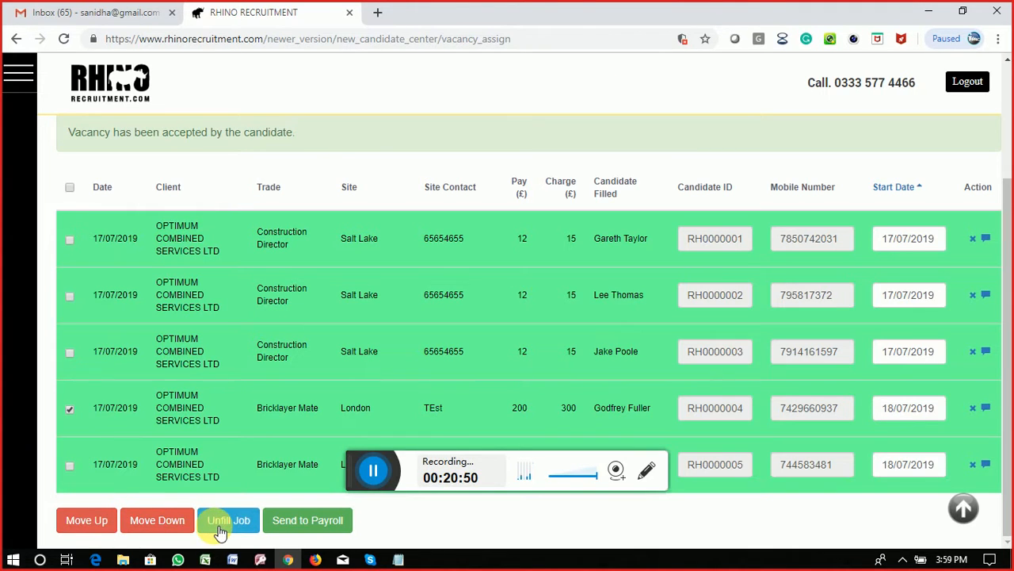
pyautogui.click(69, 408)
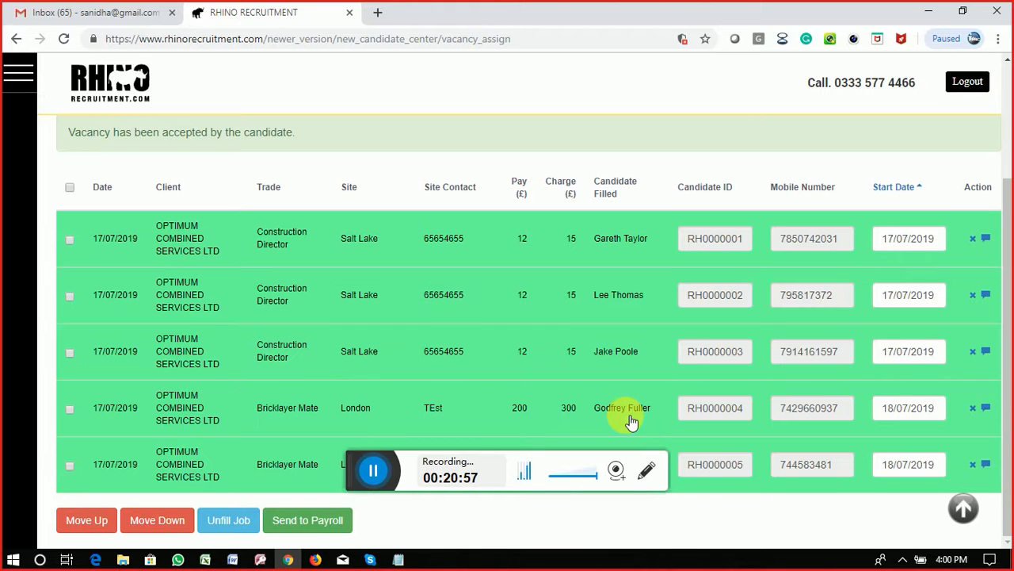
pyautogui.click(70, 410)
pyautogui.click(70, 465)
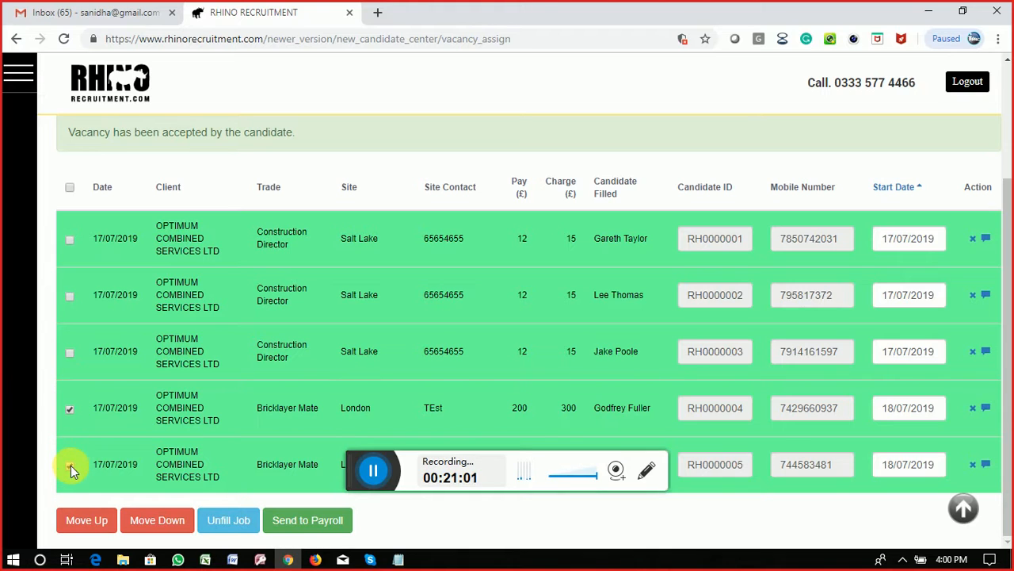
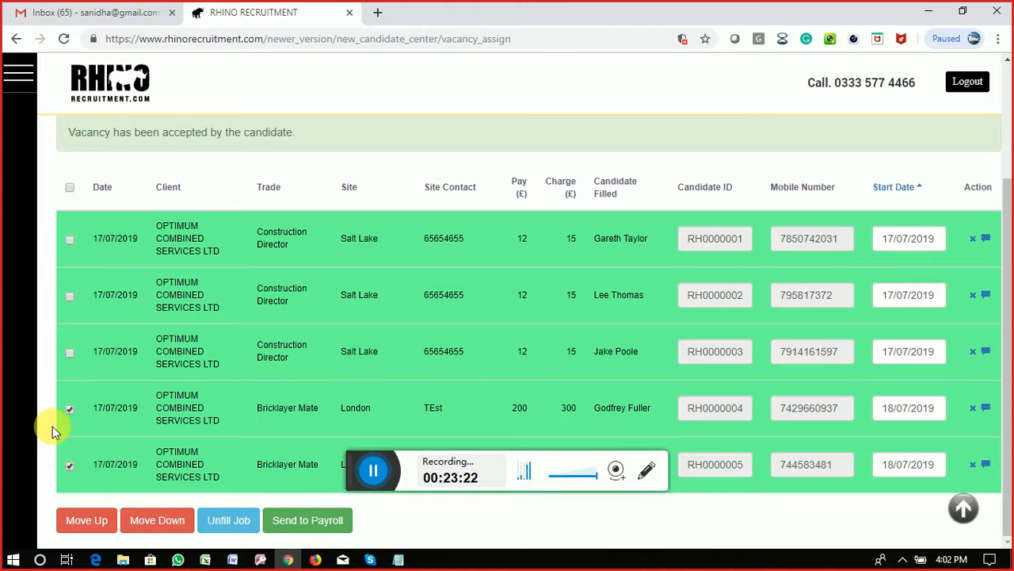
# Step: Send both ticked Bricklayer Mate candidates to payroll and confirm the prompt
pyautogui.click(315, 525)
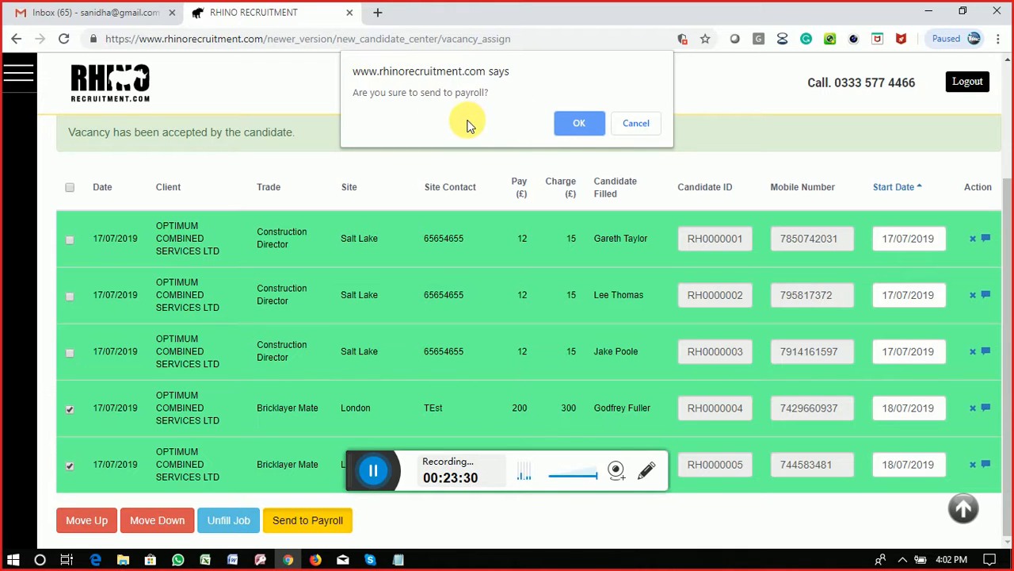
pyautogui.click(584, 124)
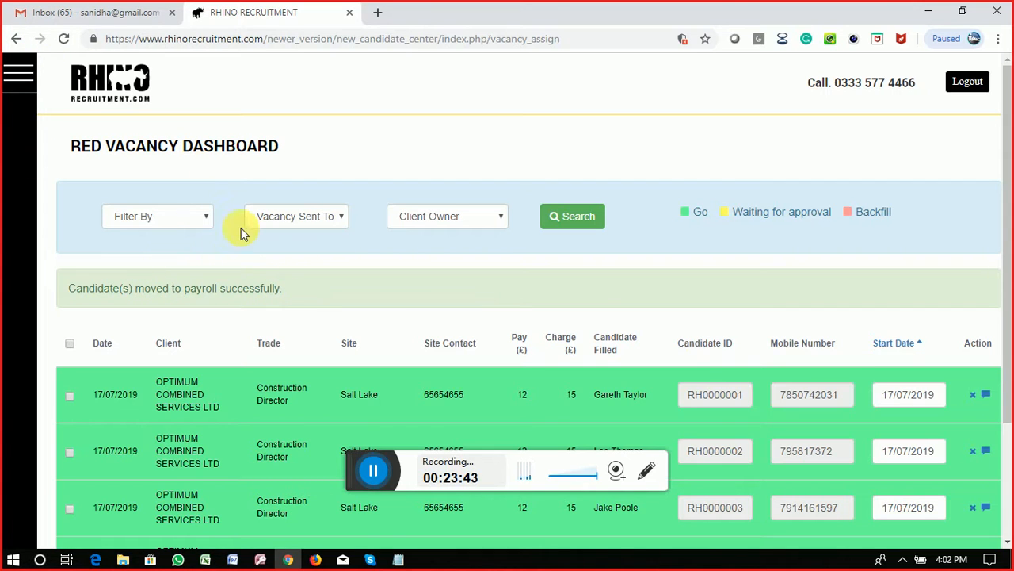
pyautogui.click(175, 222)
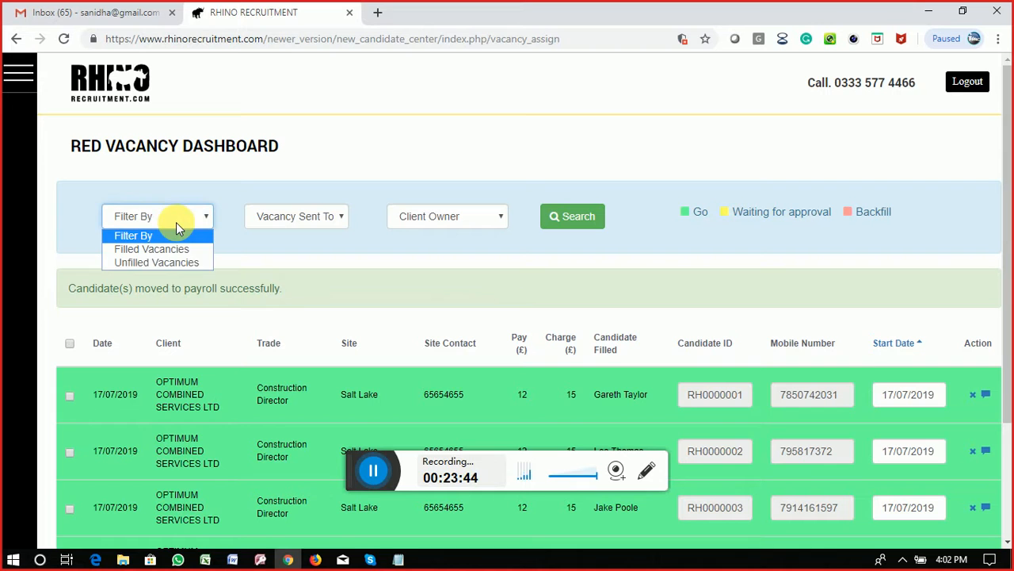
pyautogui.click(295, 224)
pyautogui.click(453, 217)
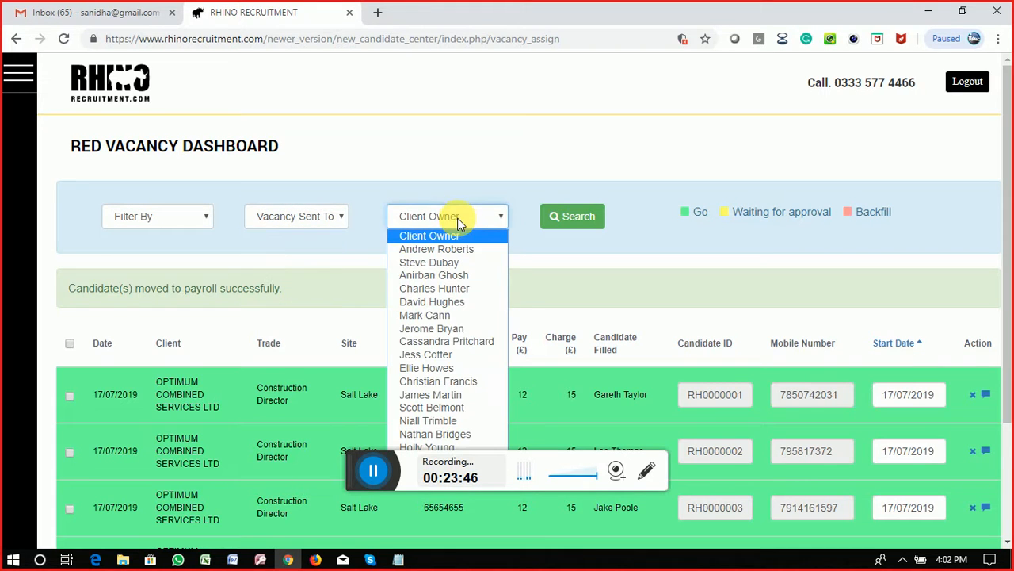
pyautogui.click(154, 218)
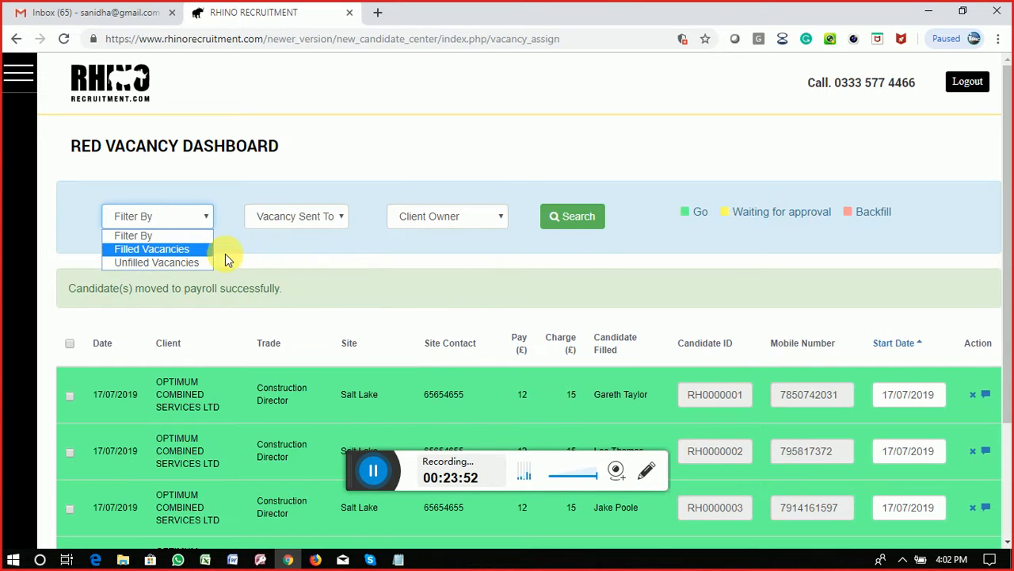
pyautogui.click(292, 217)
pyautogui.click(446, 221)
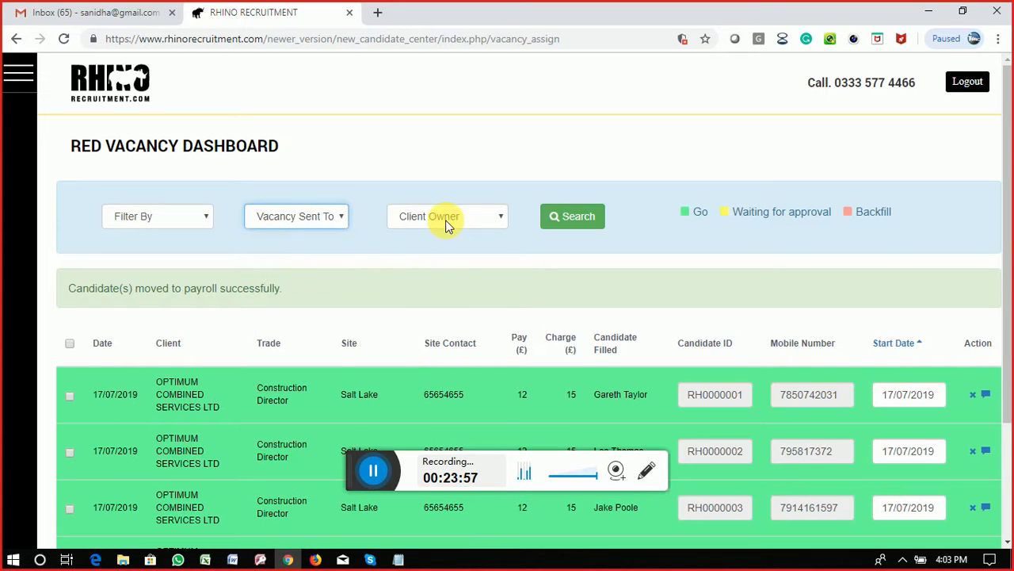
pyautogui.click(541, 270)
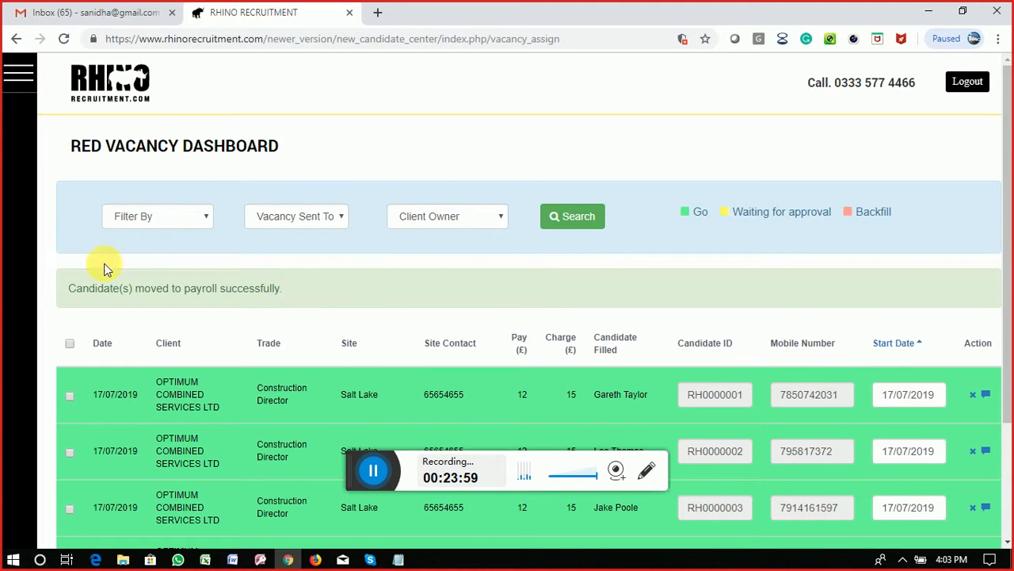
# Step: Go from the home dashboard to the Payroll Centre, showing Week 29 ending 21/07/2019
pyautogui.click(22, 84)
pyautogui.click(18, 169)
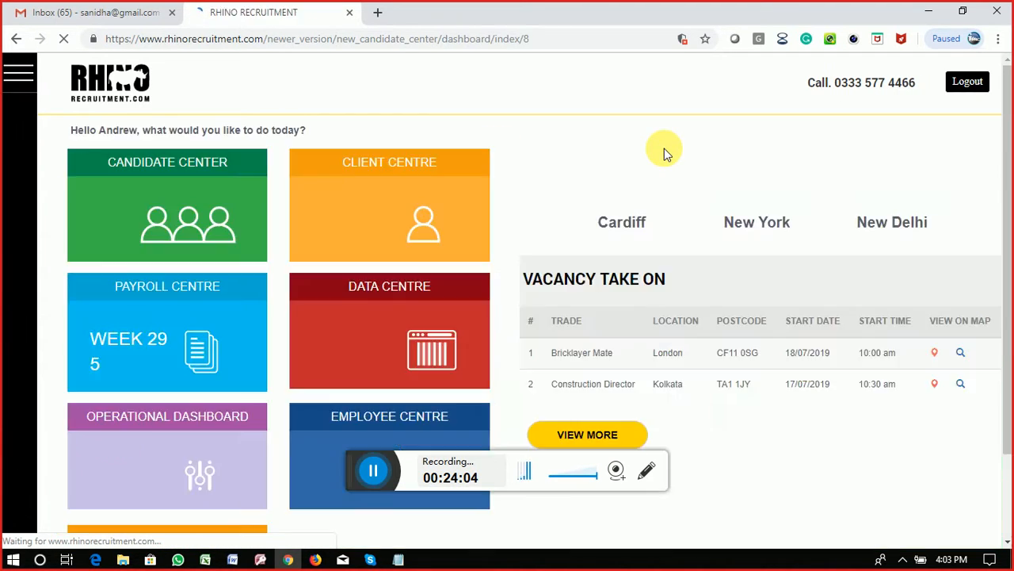
pyautogui.click(146, 326)
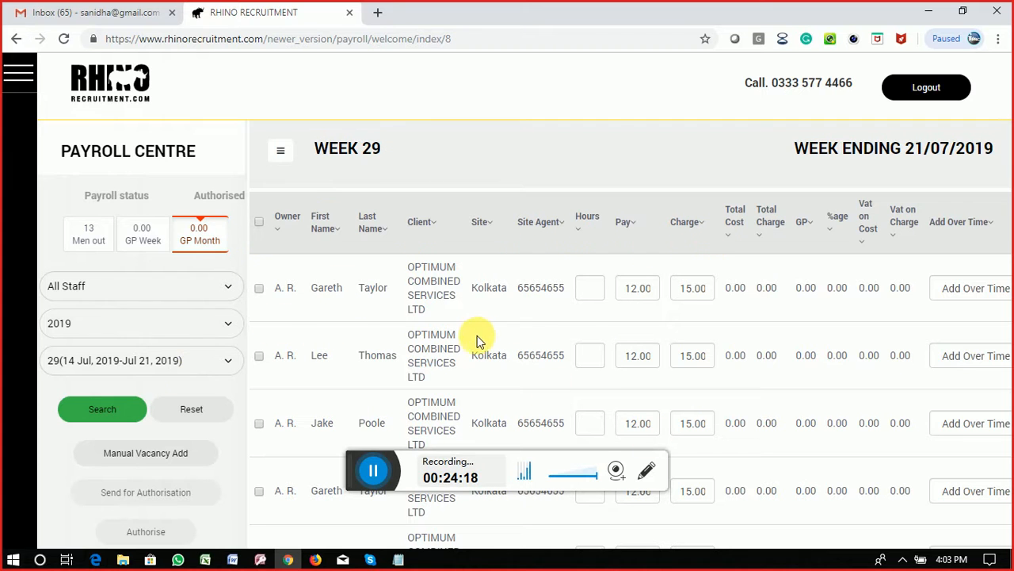
pyautogui.scroll(-5, 358, 354)
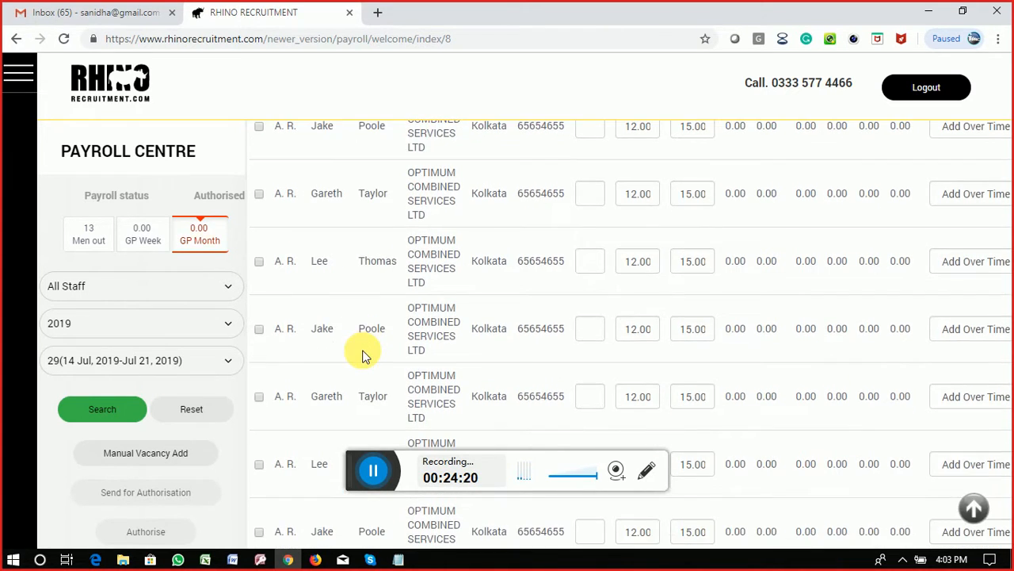
pyautogui.scroll(-1, 362, 355)
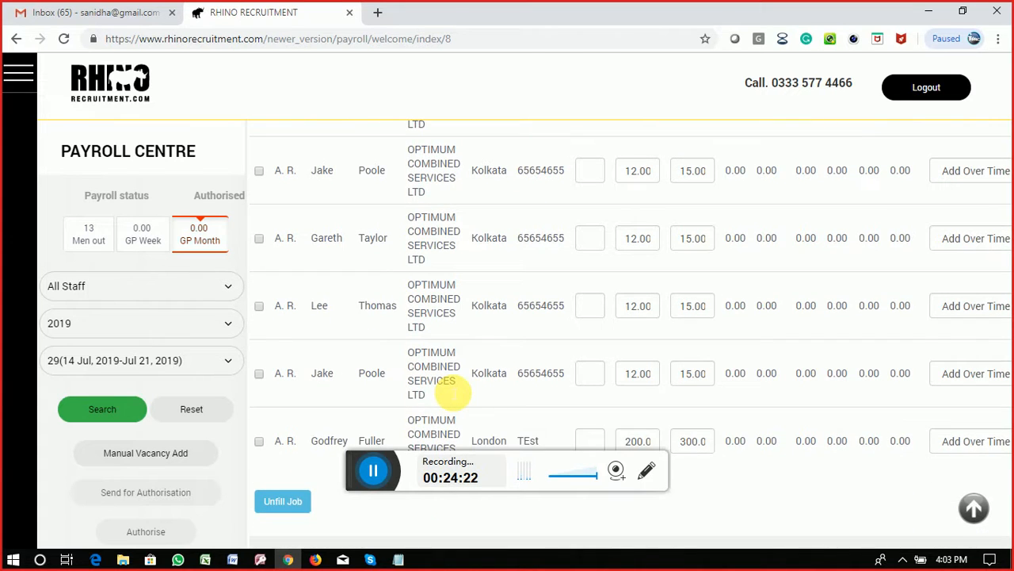
pyautogui.scroll(5, 449, 388)
pyautogui.scroll(-4, 450, 385)
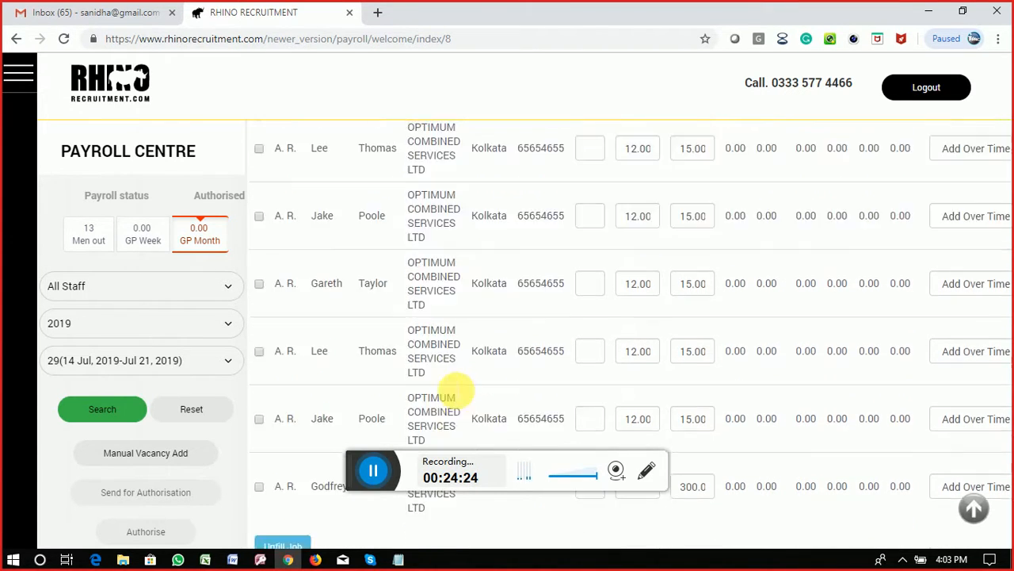
pyautogui.scroll(-1, 455, 390)
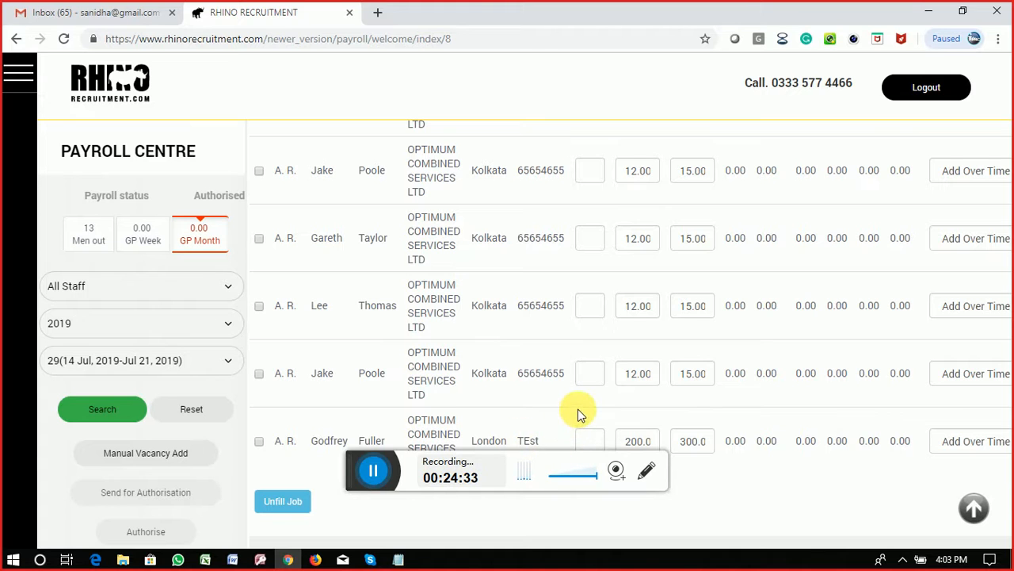
pyautogui.scroll(1, 581, 412)
pyautogui.scroll(-1, 583, 412)
pyautogui.click(156, 285)
pyautogui.click(153, 287)
pyautogui.click(130, 332)
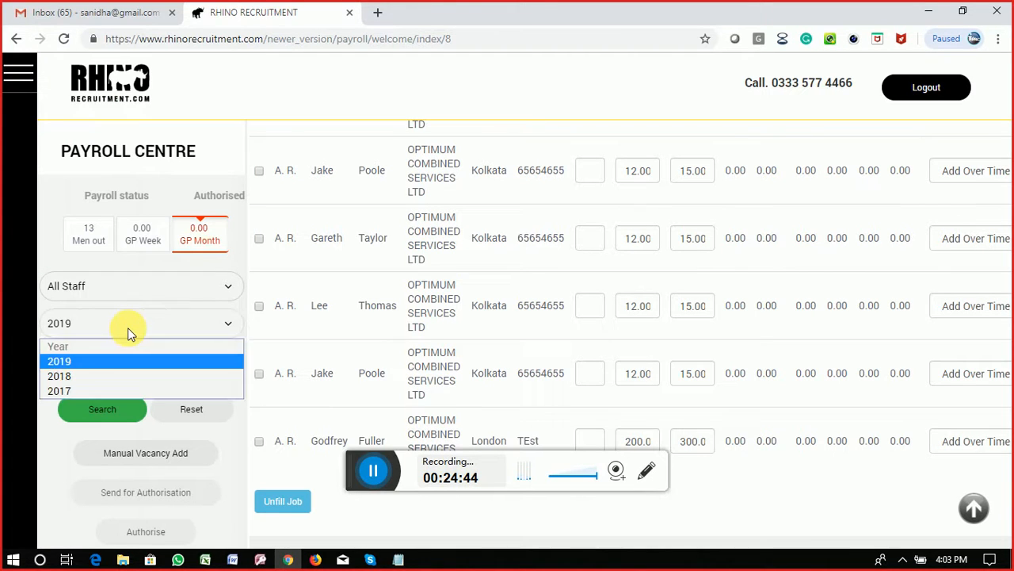
pyautogui.click(129, 331)
pyautogui.click(129, 331)
pyautogui.click(128, 327)
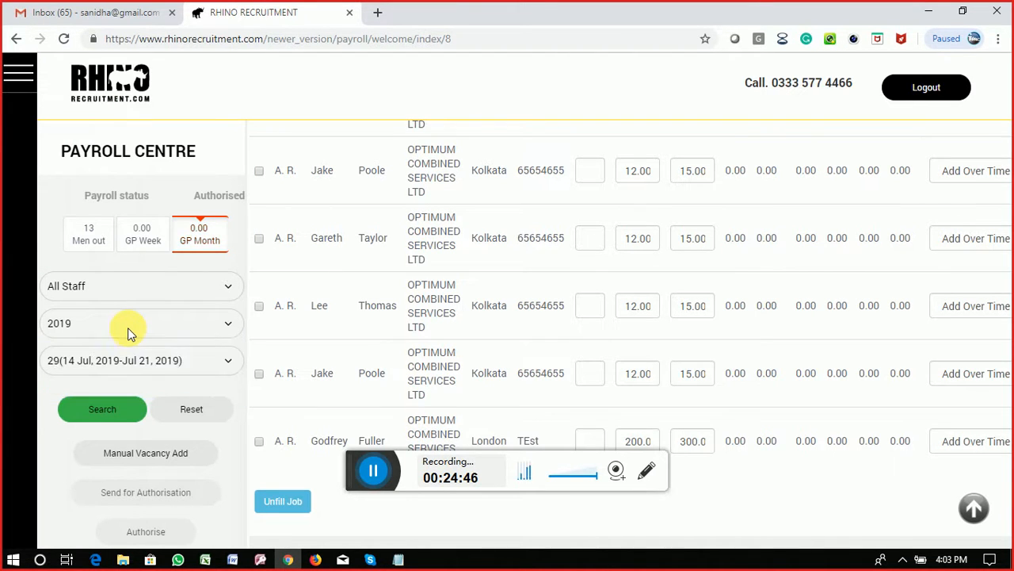
pyautogui.click(115, 332)
pyautogui.click(94, 360)
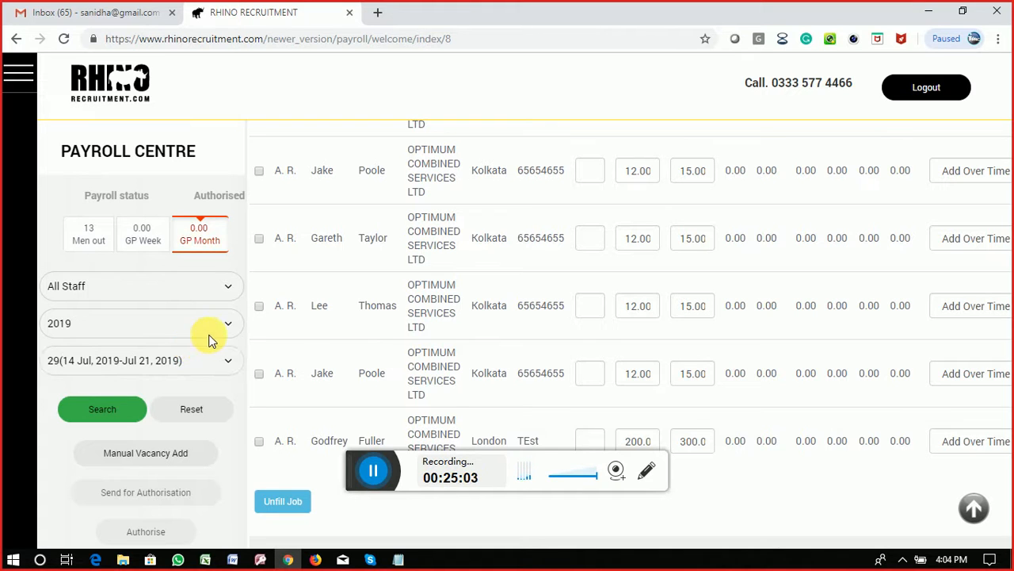
# Step: Select the Hours box of the first Week 29 payroll row, still blank with 12.00 pay
pyautogui.scroll(-2, 209, 340)
pyautogui.scroll(2, 205, 300)
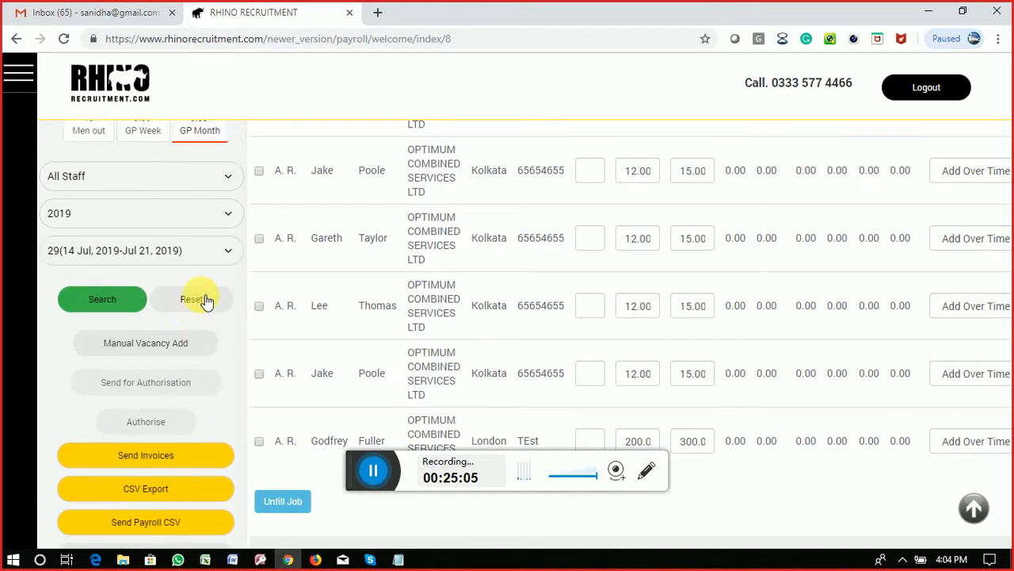
pyautogui.scroll(5, 811, 283)
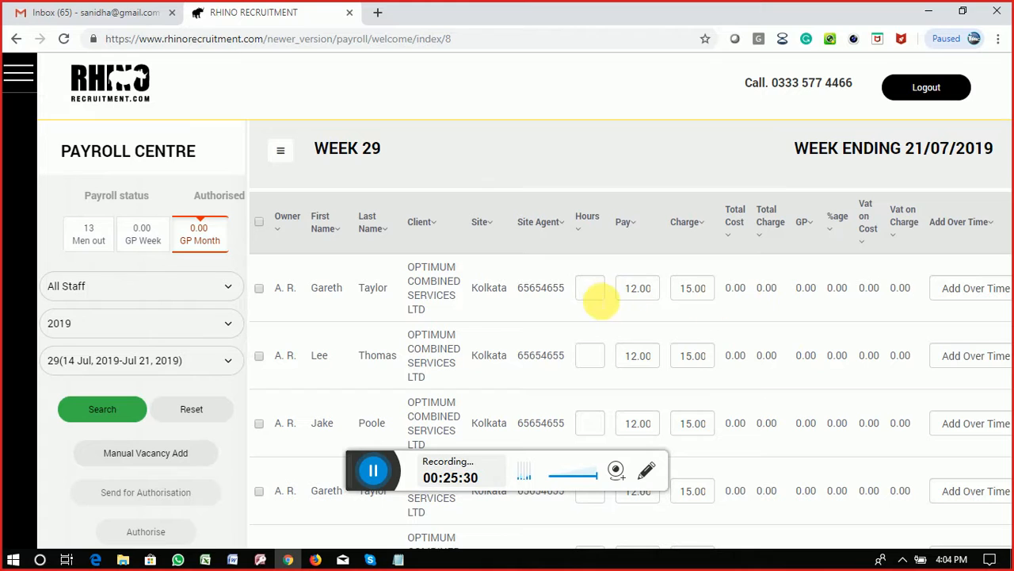
pyautogui.click(593, 290)
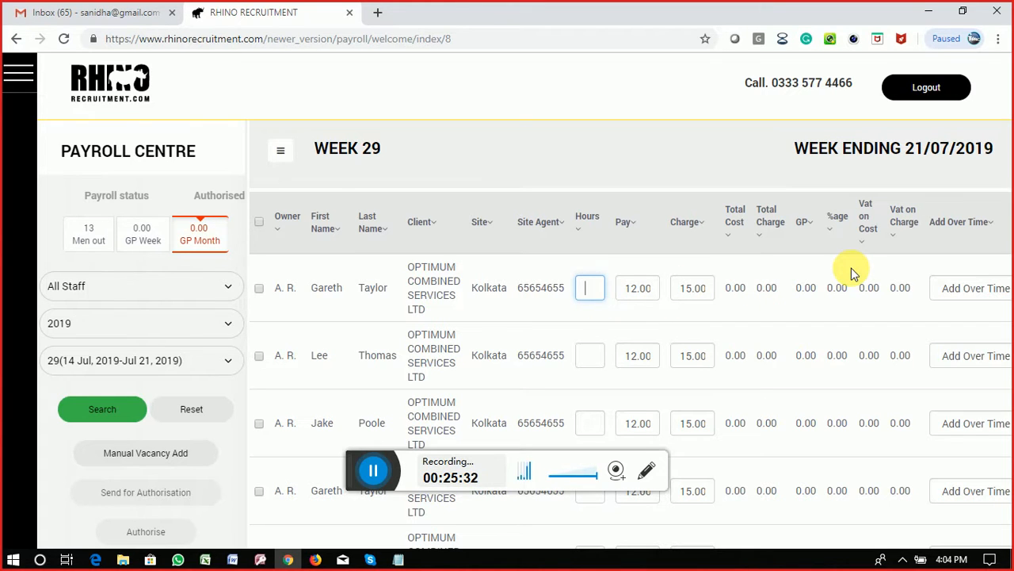